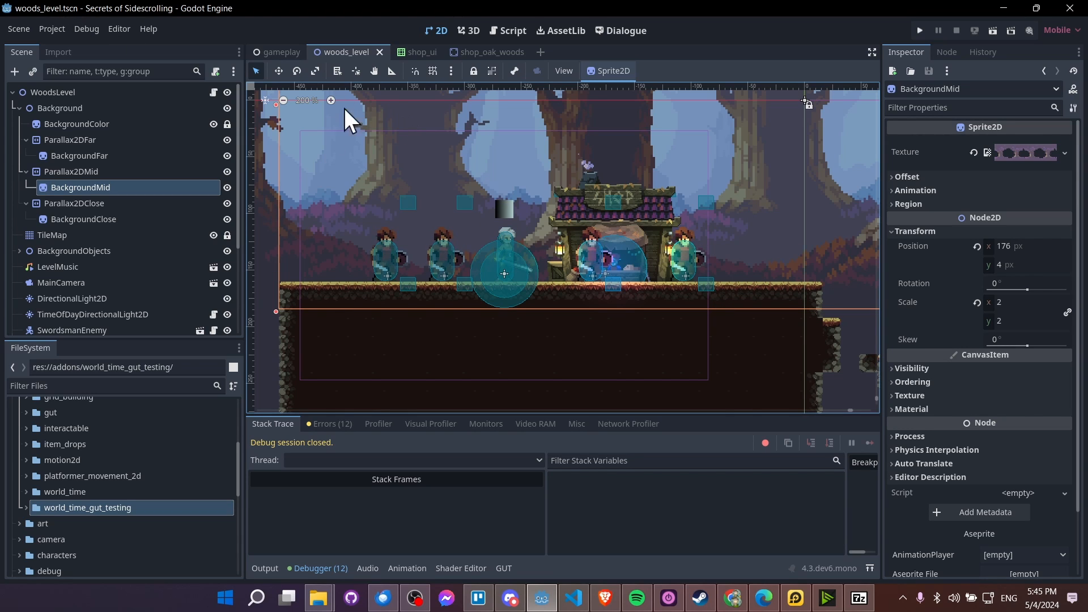
Check the installed World Time plugin version in the project's plugin settings
{"action": "left_click", "coordinate": [75, 26]}
{"action": "mouse_move", "coordinate": [59, 25]}
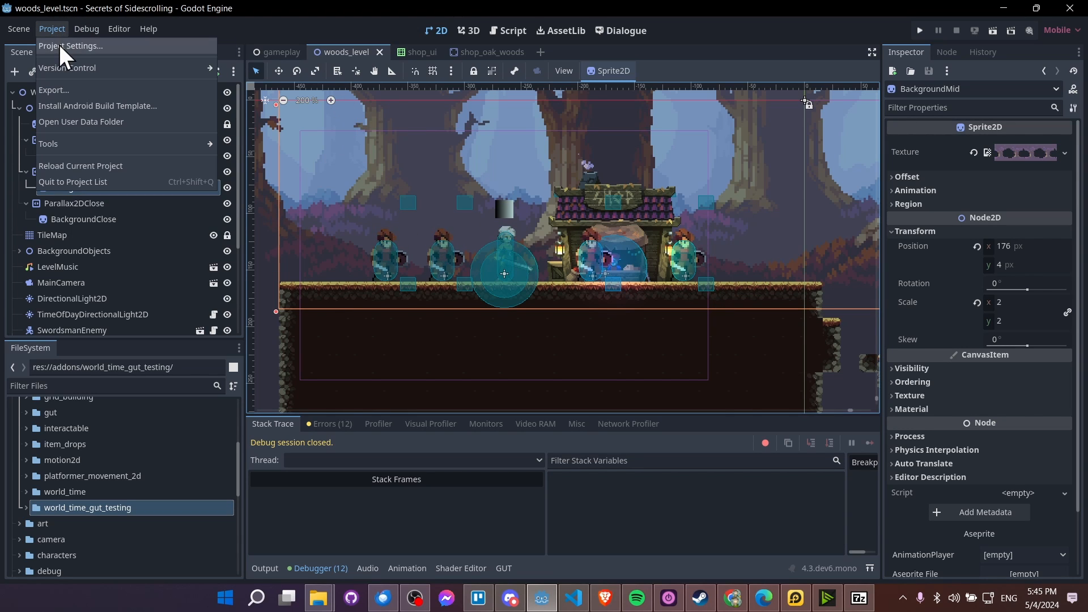
{"action": "left_click", "coordinate": [61, 45]}
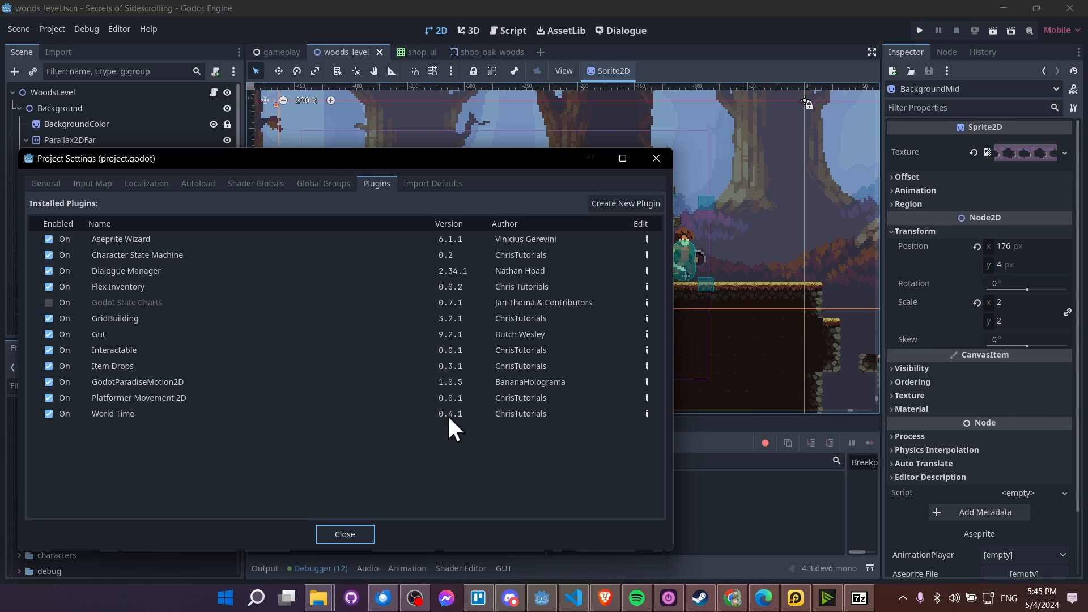
{"action": "left_click", "coordinate": [345, 533]}
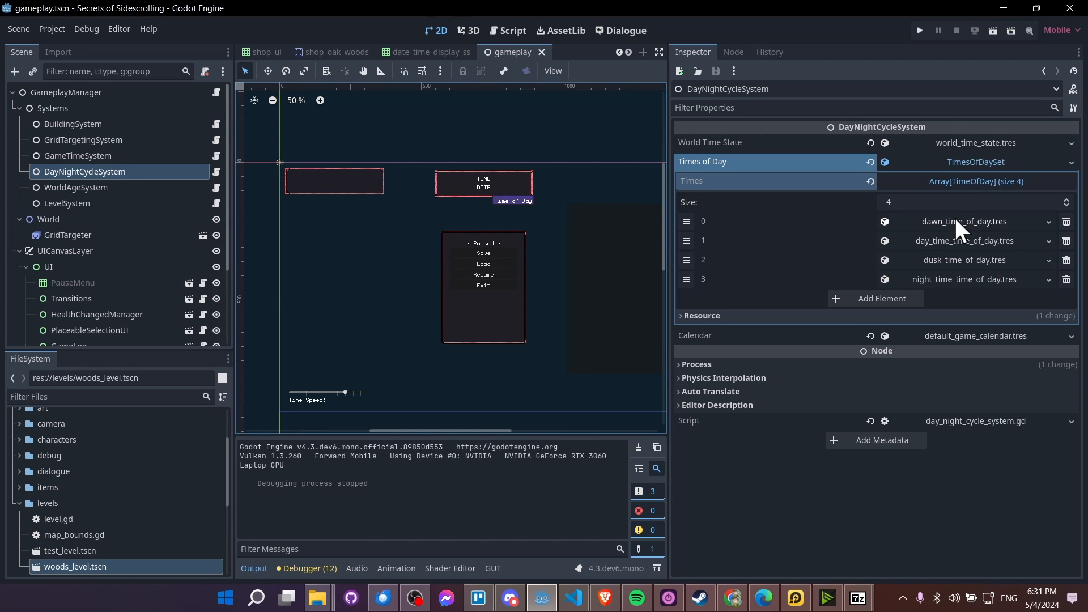
View the folder of saved time-of-day resources via the dawn entry of DayNightCycleSystem without saving, and collapse the Times of Day set
{"action": "right_click", "coordinate": [975, 222]}
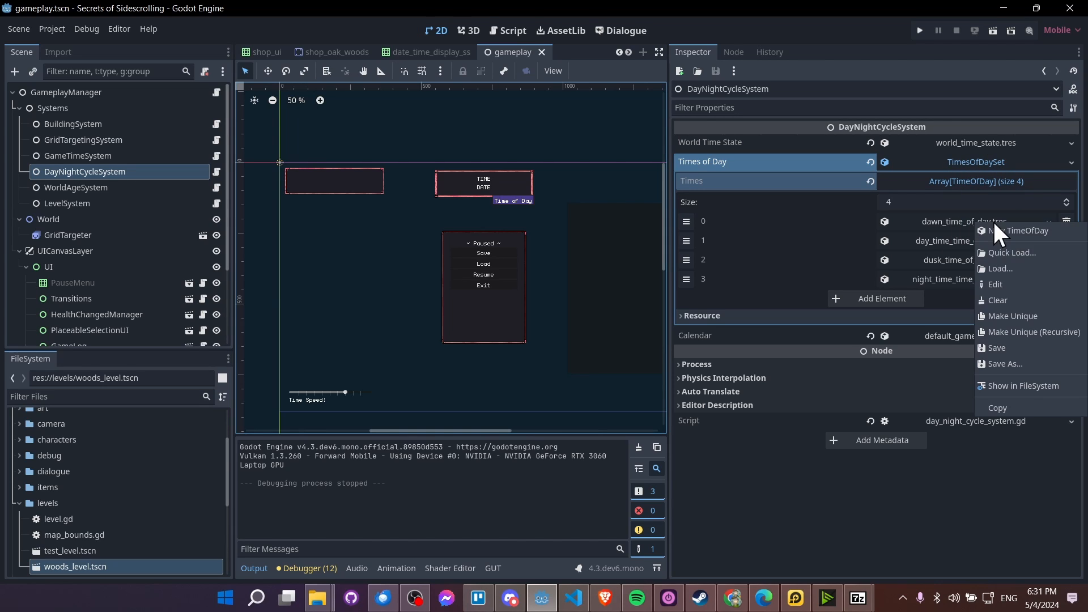
{"action": "left_click", "coordinate": [1006, 364]}
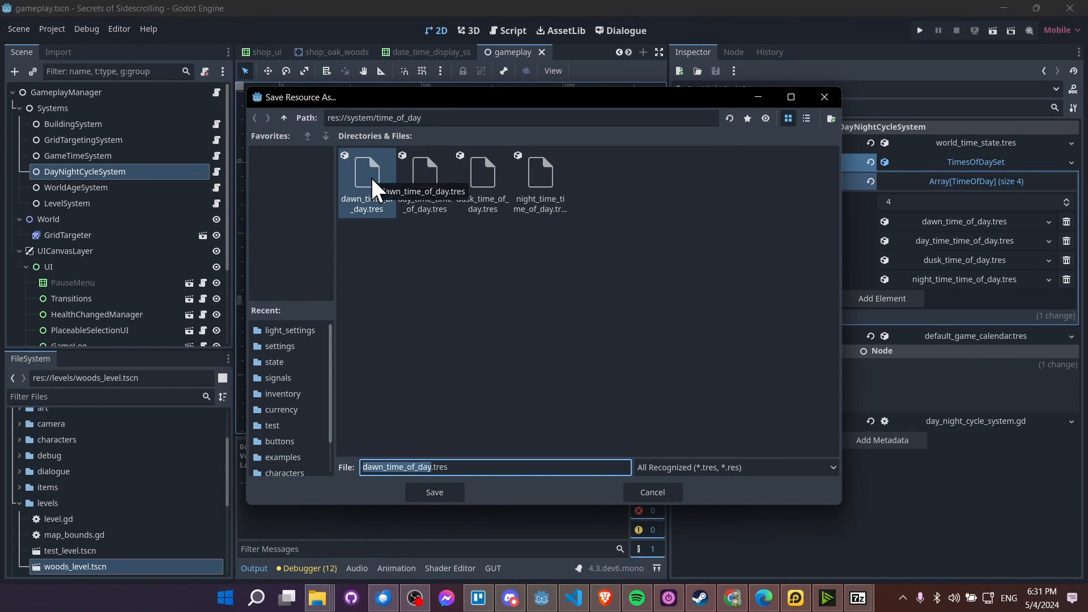
{"action": "left_click", "coordinate": [825, 97]}
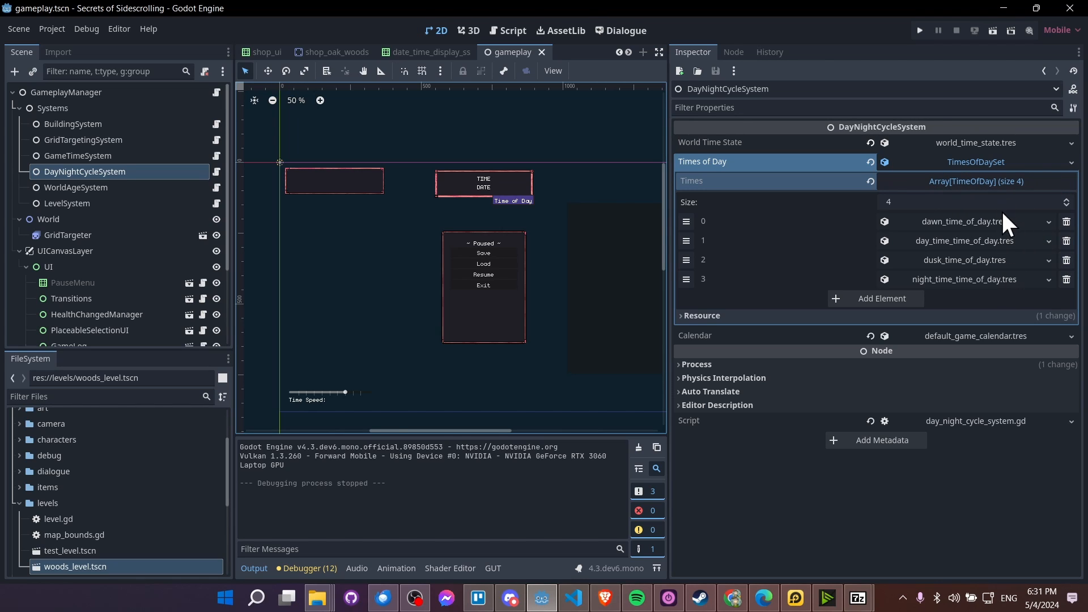
{"action": "left_click", "coordinate": [1013, 178]}
{"action": "left_click", "coordinate": [1011, 168]}
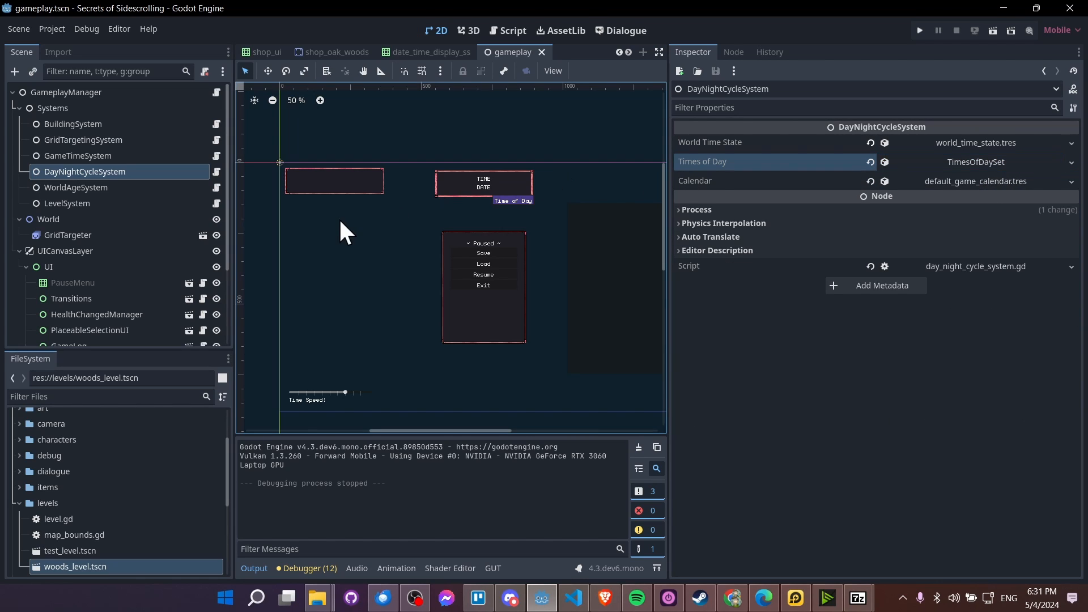
Open the woods_level scene and expand the Light Settings array of the TimeOfDayDirectionalLight2D node
{"action": "left_click", "coordinate": [619, 52]}
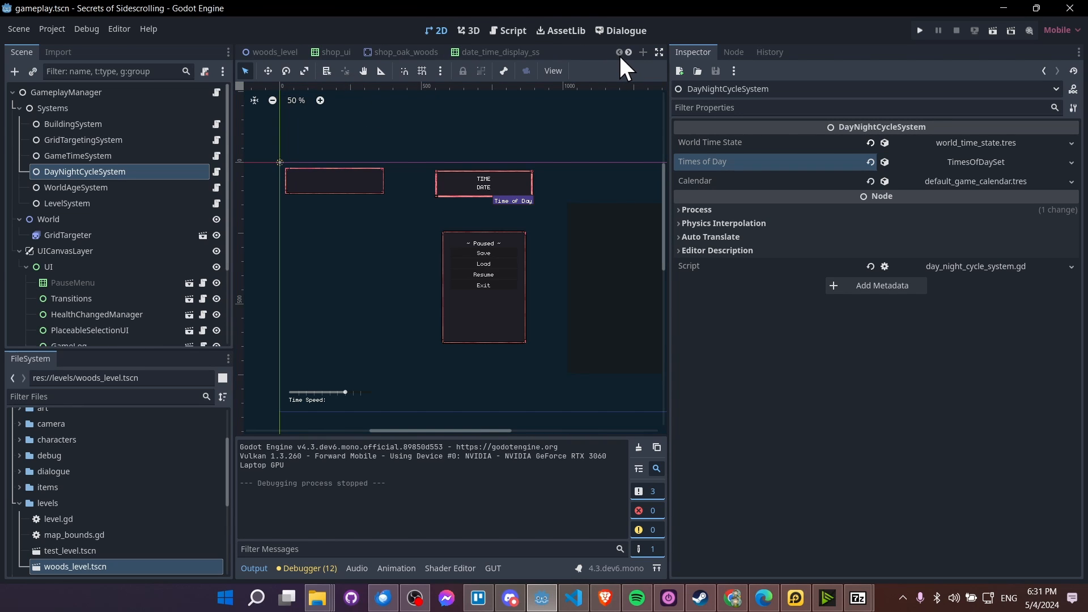
{"action": "left_click", "coordinate": [288, 51]}
{"action": "left_click", "coordinate": [150, 193]}
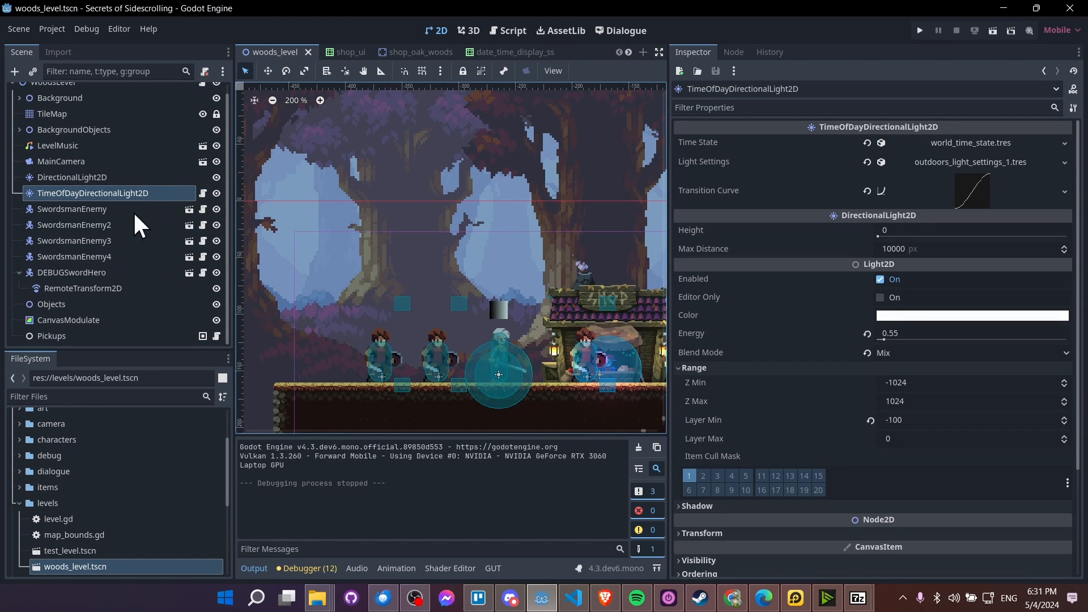
{"action": "left_click", "coordinate": [961, 162]}
{"action": "left_click", "coordinate": [962, 181]}
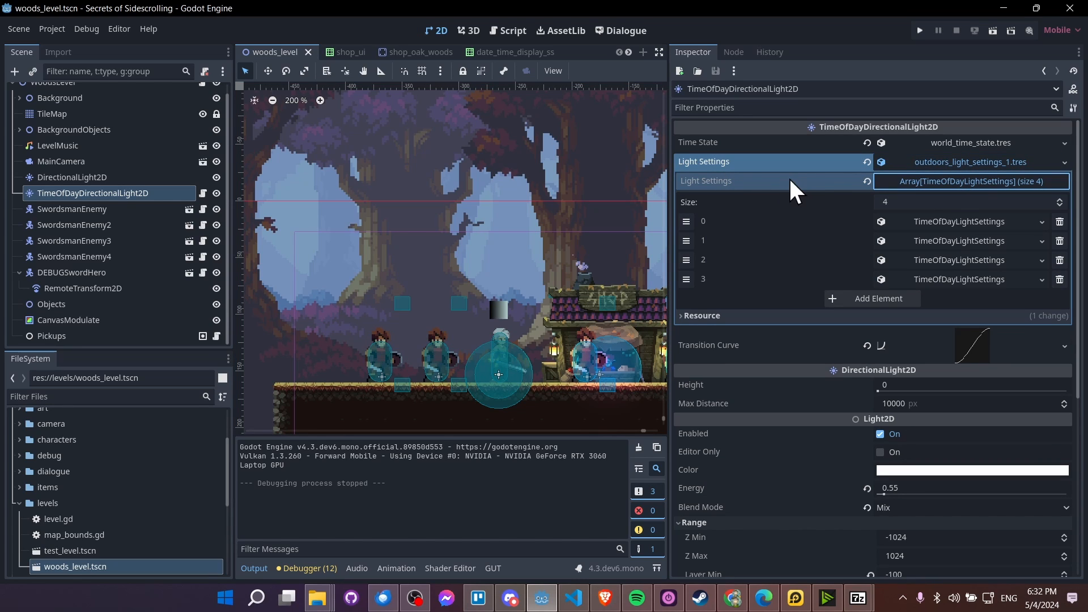
{"action": "right_click", "coordinate": [971, 220]}
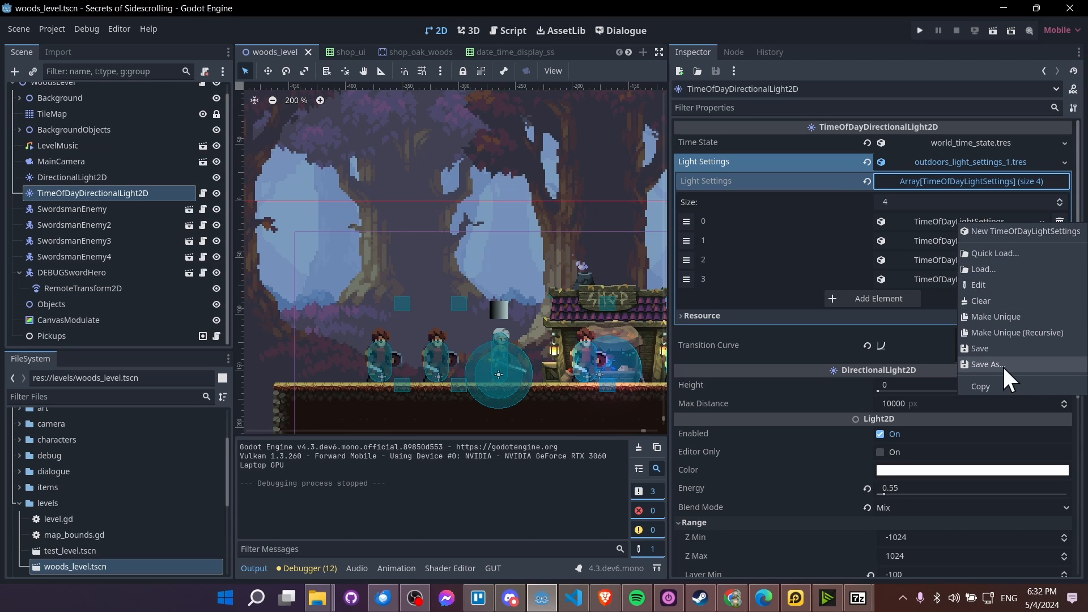
{"action": "left_click", "coordinate": [935, 226]}
{"action": "right_click", "coordinate": [964, 220]}
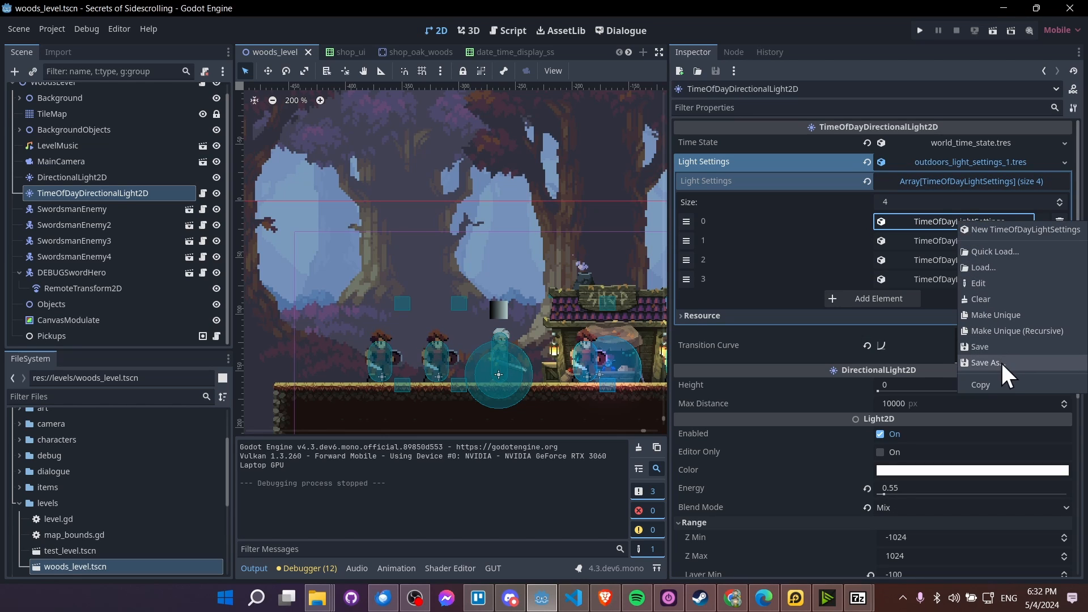
{"action": "left_click", "coordinate": [929, 224]}
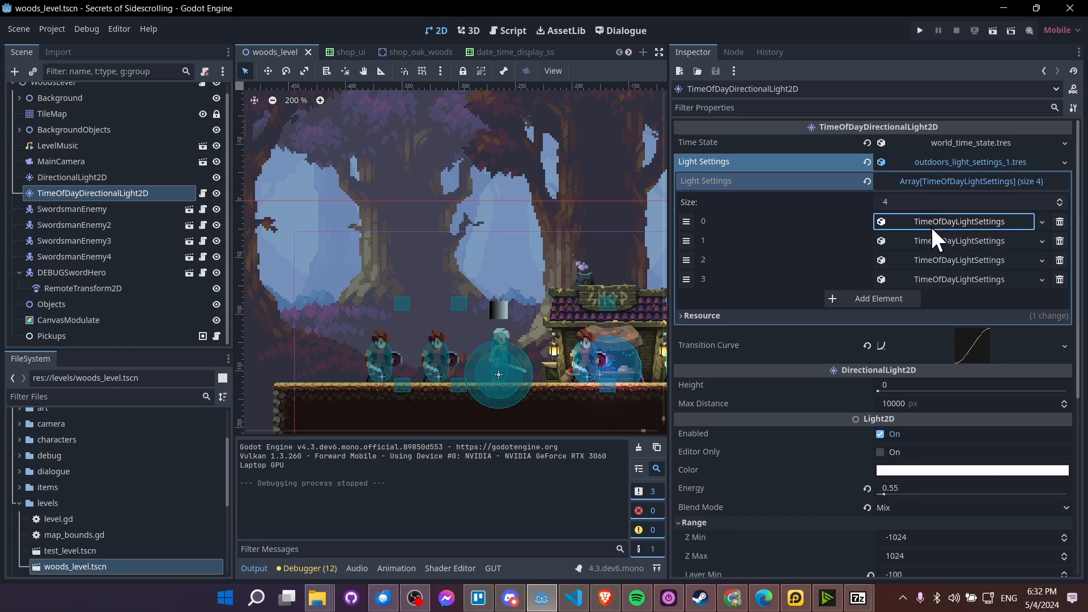
Inspect the dawn and daytime light settings in elements 0 and 1, and collapse element 0
{"action": "left_click", "coordinate": [974, 221]}
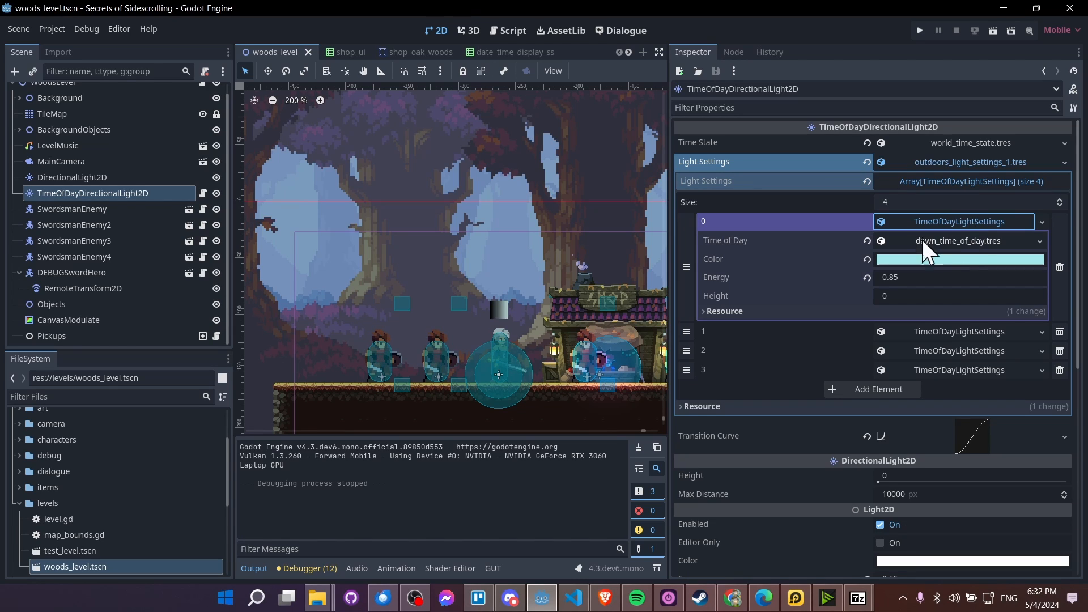
{"action": "left_click", "coordinate": [964, 331]}
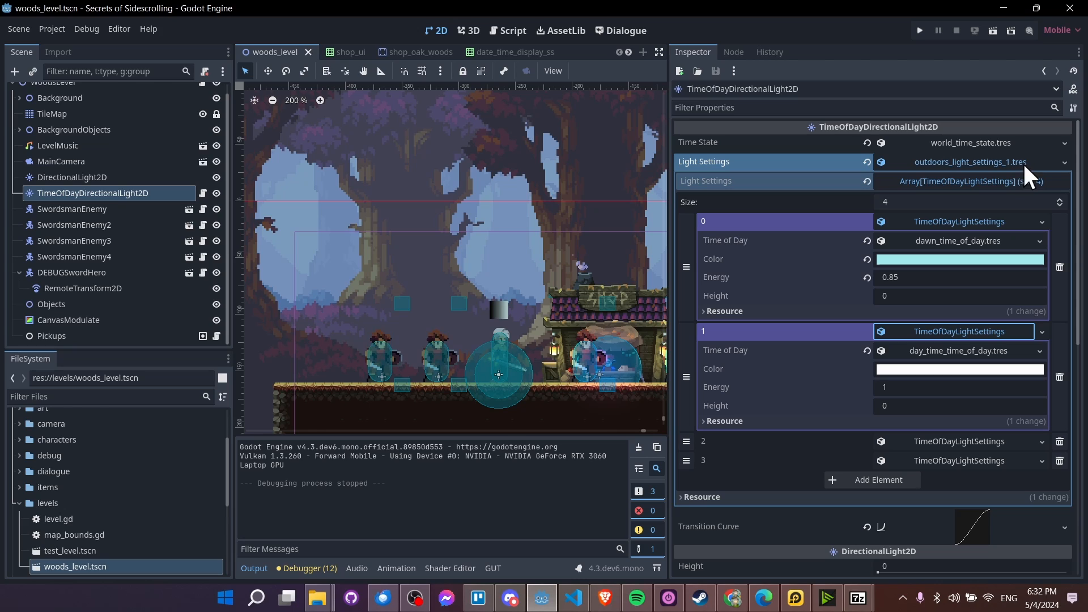
{"action": "left_click", "coordinate": [1001, 240]}
{"action": "left_click", "coordinate": [1002, 222]}
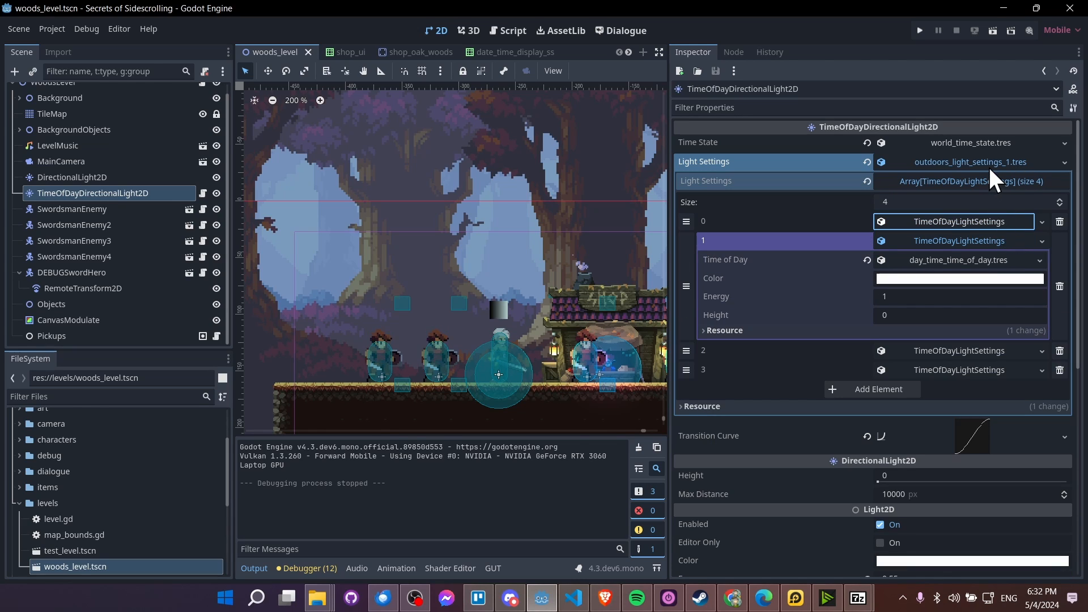
{"action": "right_click", "coordinate": [970, 160]}
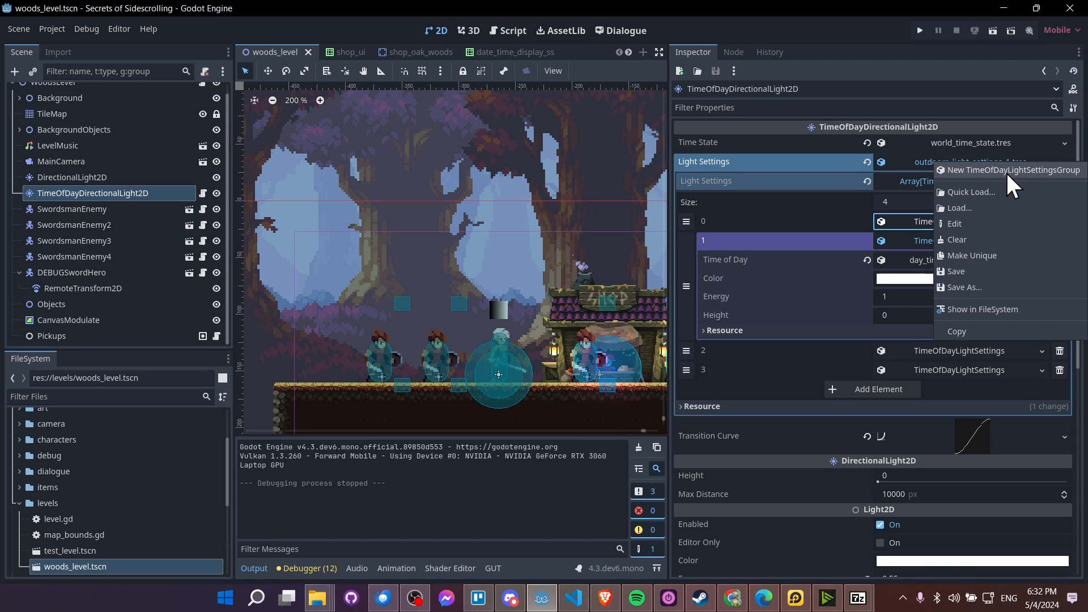
{"action": "left_click", "coordinate": [893, 168]}
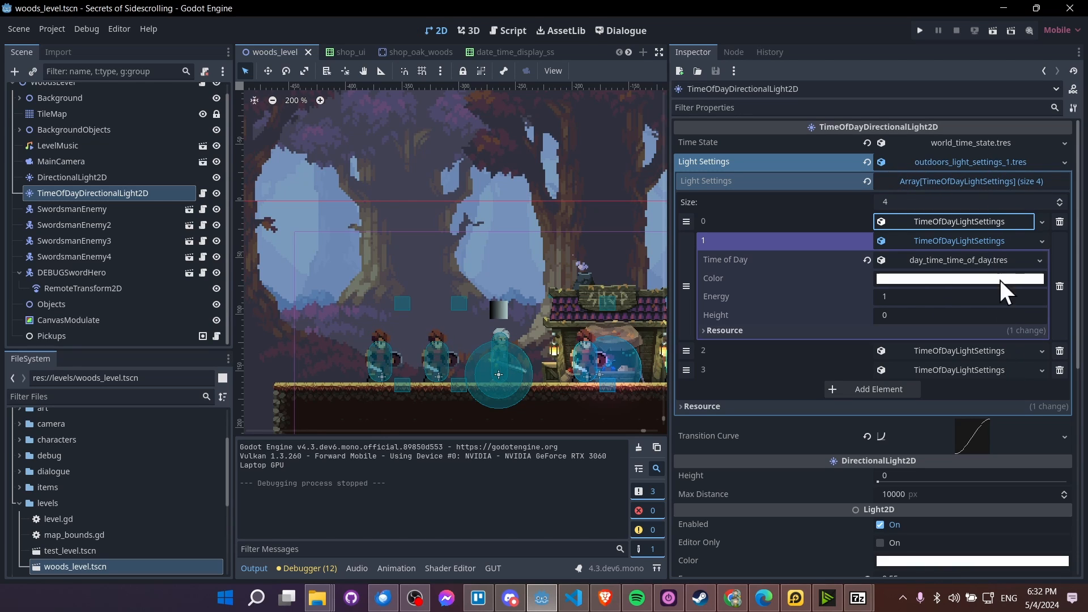
{"action": "left_click", "coordinate": [1005, 239]}
{"action": "left_click", "coordinate": [1004, 237]}
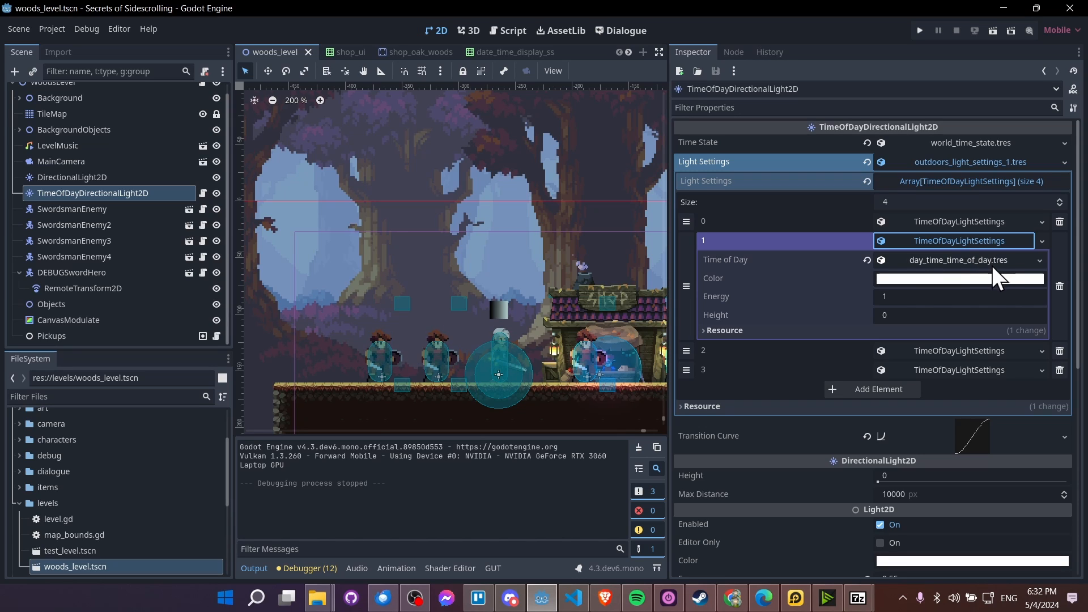
Inspect the dusk light settings in element 2, and collapse elements 1 and 2
{"action": "left_click", "coordinate": [983, 352]}
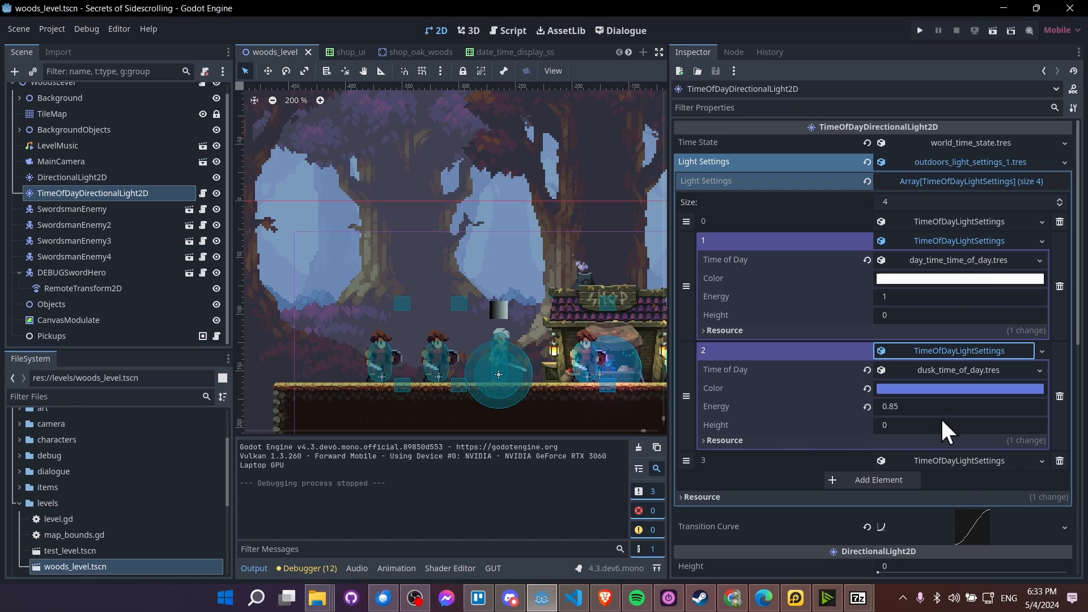
{"action": "left_click", "coordinate": [995, 350]}
{"action": "left_click", "coordinate": [998, 241]}
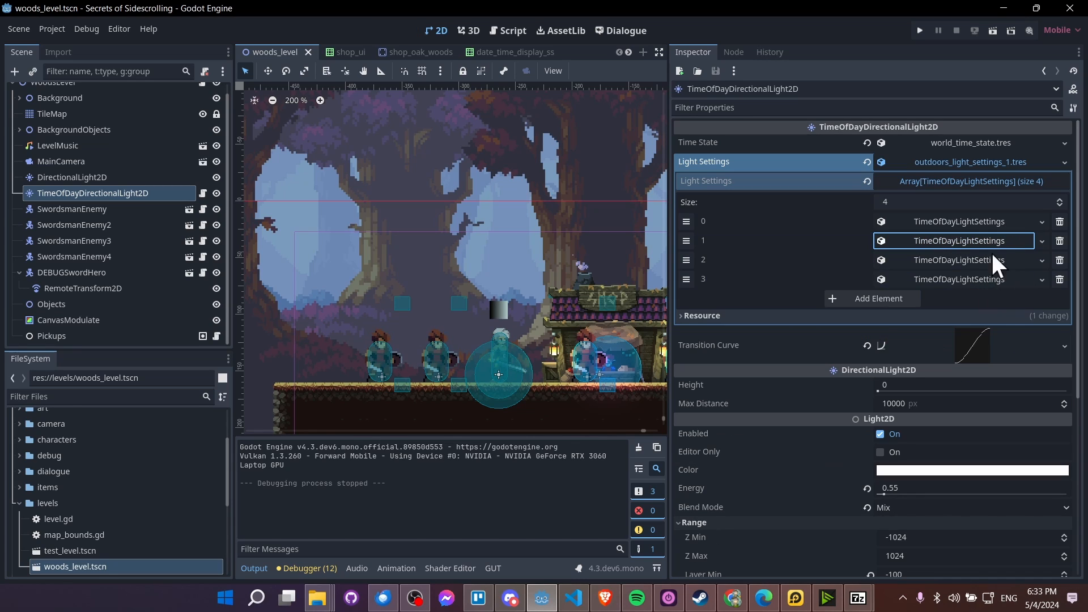
{"action": "left_click", "coordinate": [987, 162]}
{"action": "right_click", "coordinate": [1001, 162]}
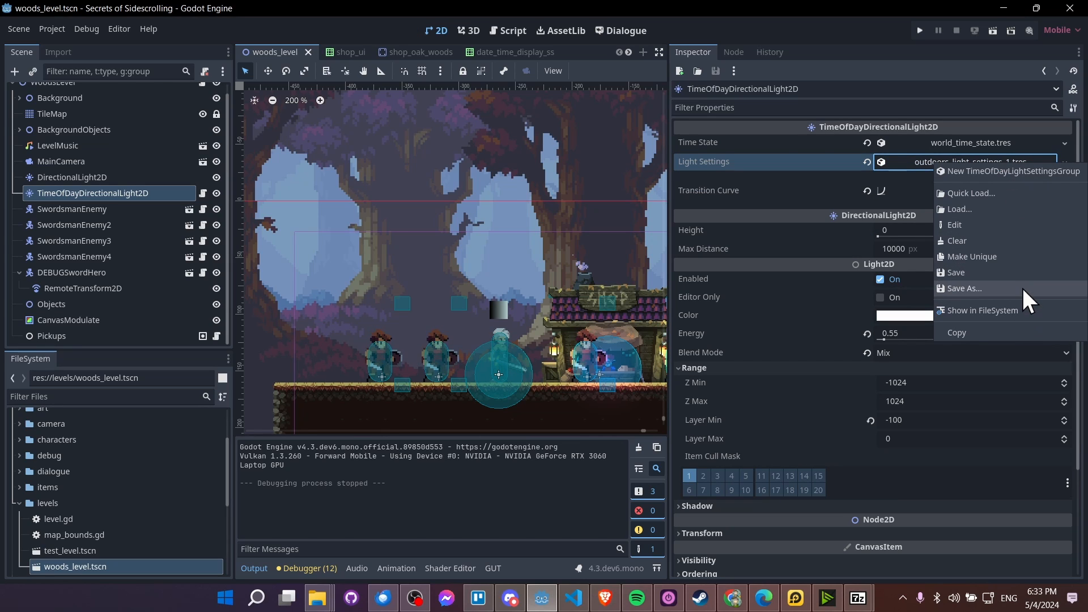
{"action": "left_click", "coordinate": [929, 163]}
{"action": "left_click", "coordinate": [933, 164]}
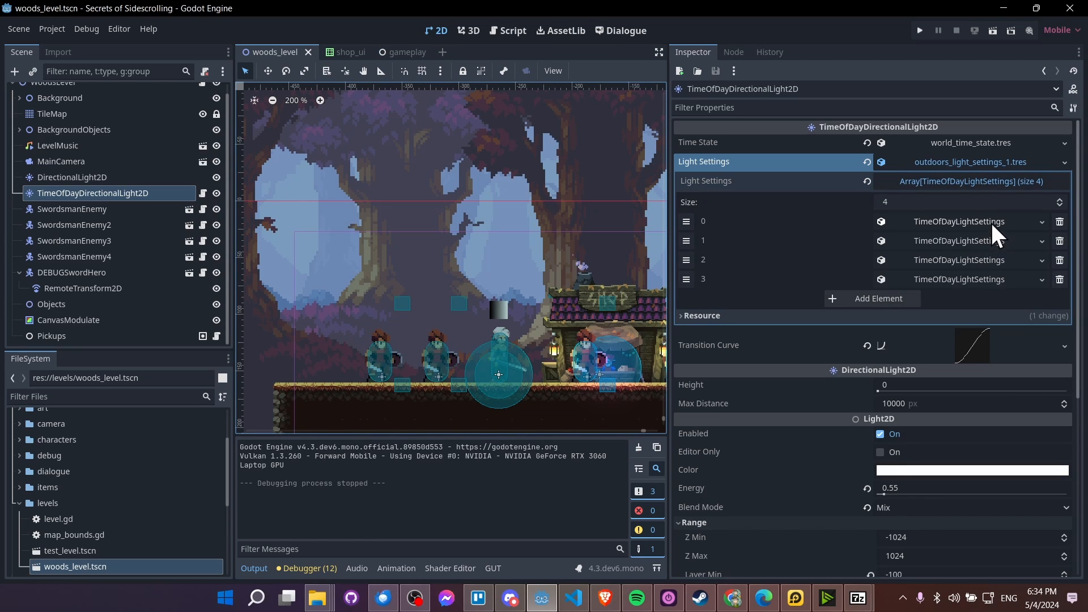
Leave the light settings and switch to the gameplay scene
{"action": "right_click", "coordinate": [991, 222]}
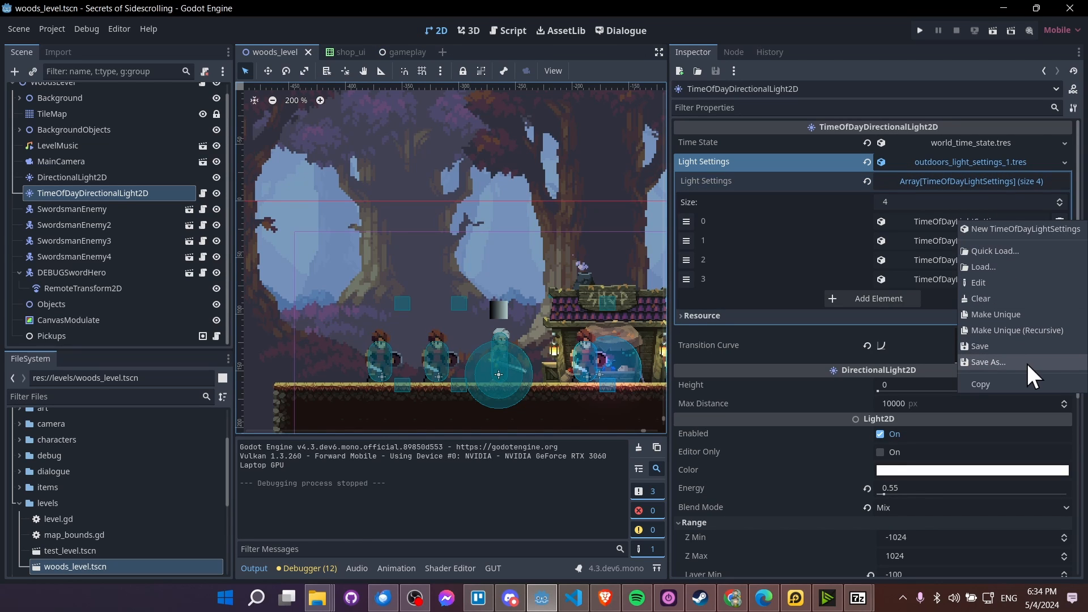
{"action": "left_click", "coordinate": [403, 49]}
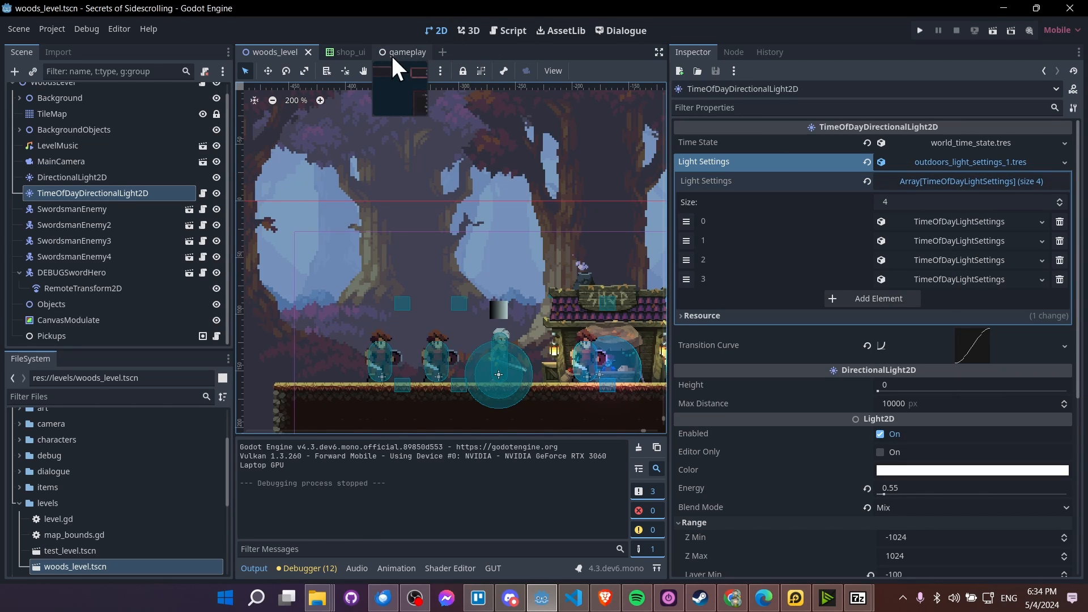
{"action": "left_click", "coordinate": [402, 51]}
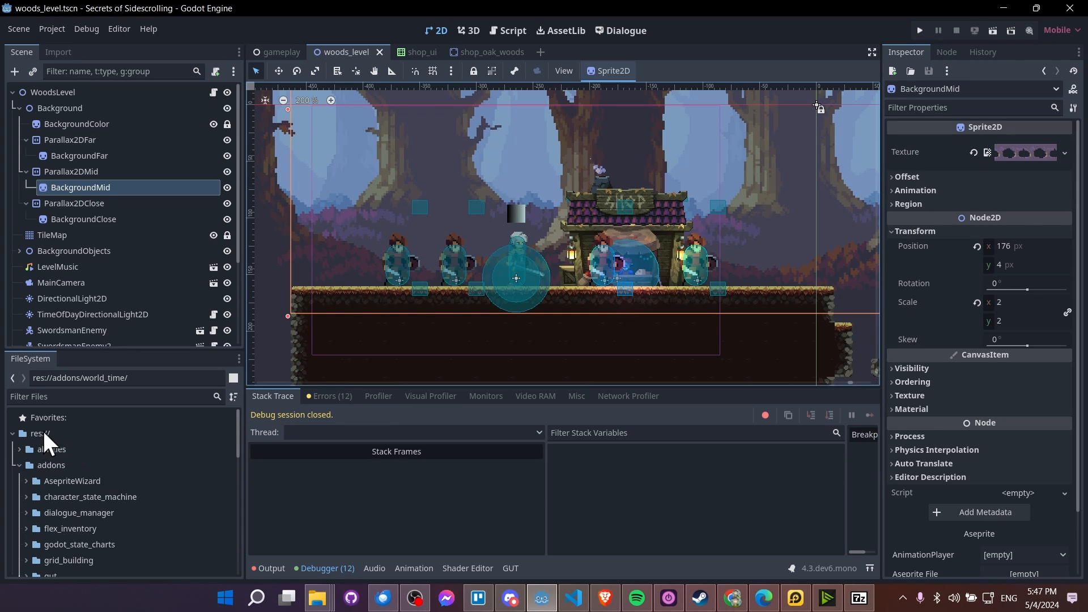
Disable the World Time plugin in the project's plugin settings
{"action": "scroll", "coordinate": [57, 436], "scroll_direction": "down", "scroll_amount": 4}
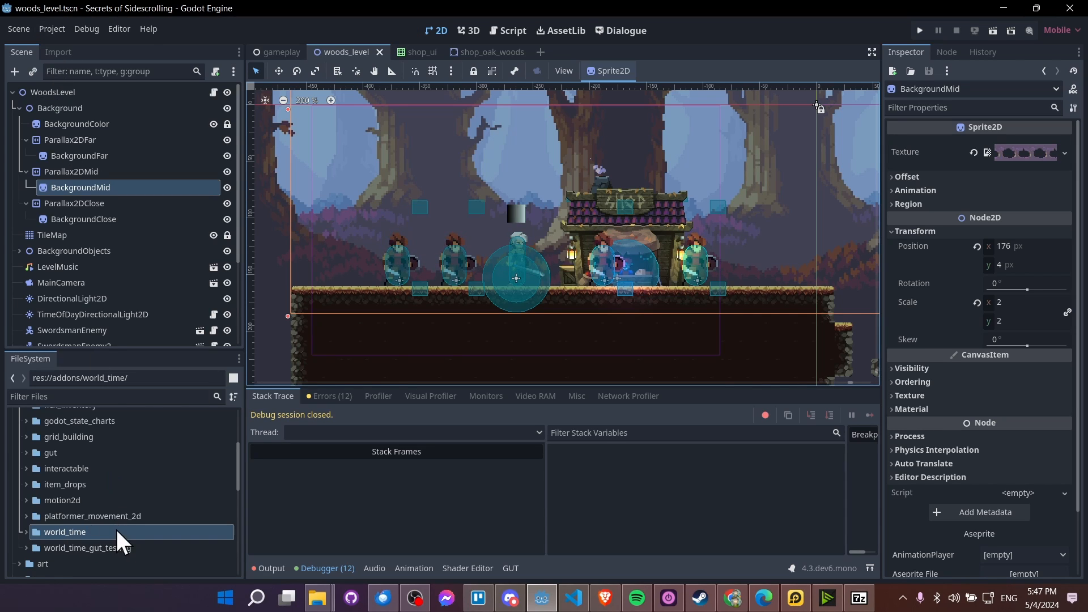
{"action": "left_click", "coordinate": [56, 25]}
{"action": "left_click", "coordinate": [69, 48]}
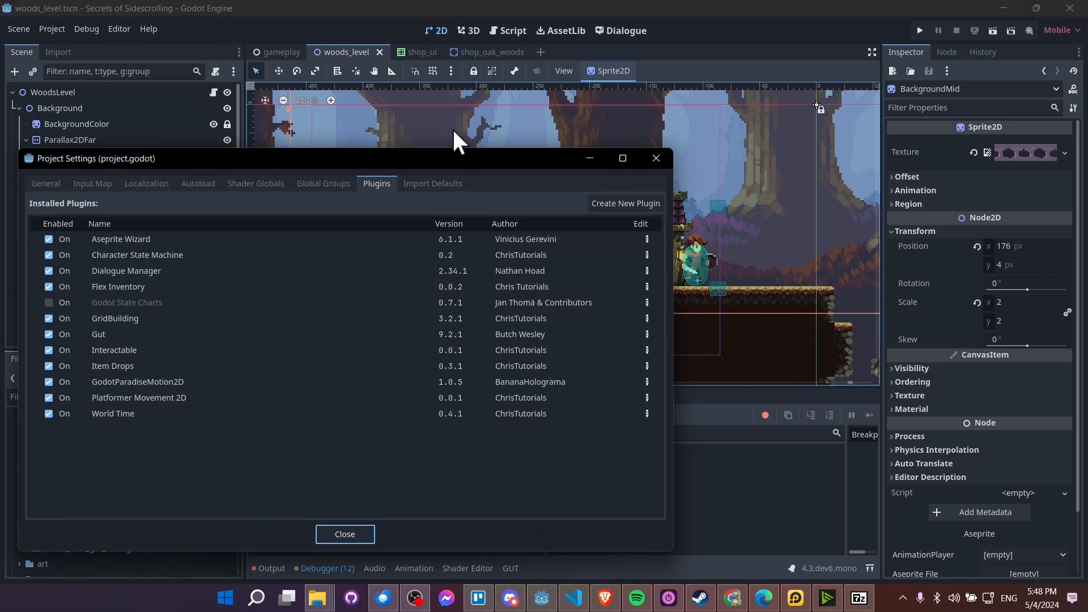
{"action": "left_click", "coordinate": [49, 414]}
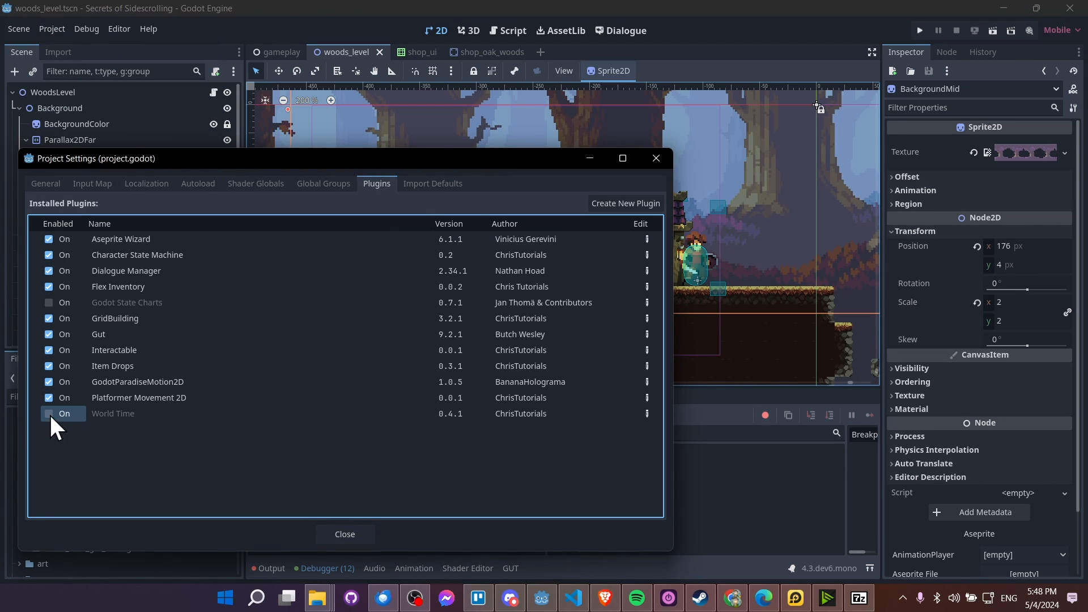
{"action": "left_click", "coordinate": [363, 534]}
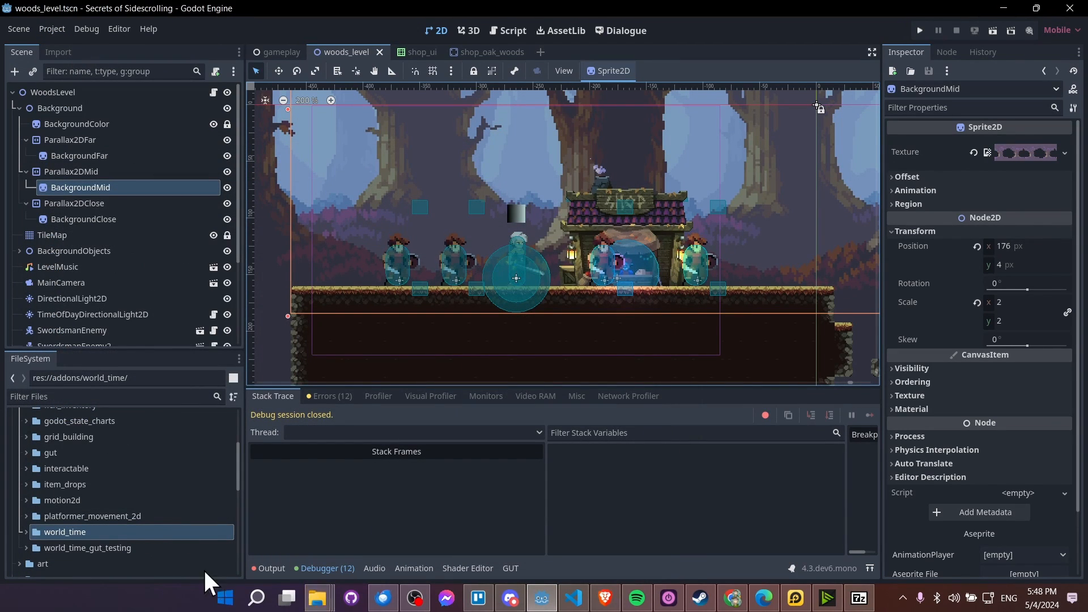
Show the world_time addon in File Explorer and delete its folder from the project's addons folder
{"action": "right_click", "coordinate": [172, 531]}
{"action": "left_click", "coordinate": [207, 555]}
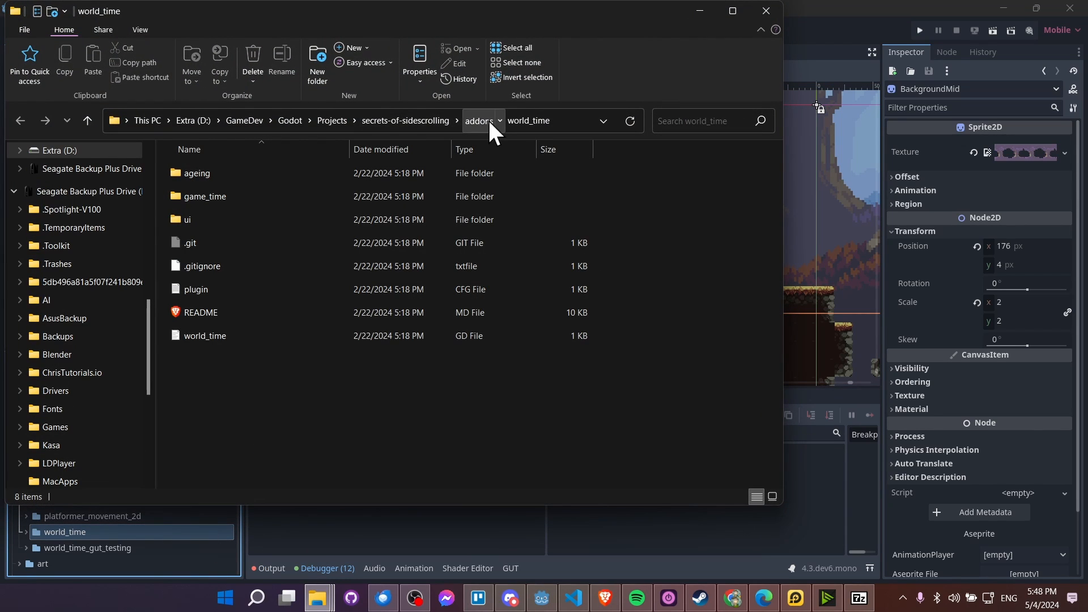
{"action": "left_click", "coordinate": [479, 121]}
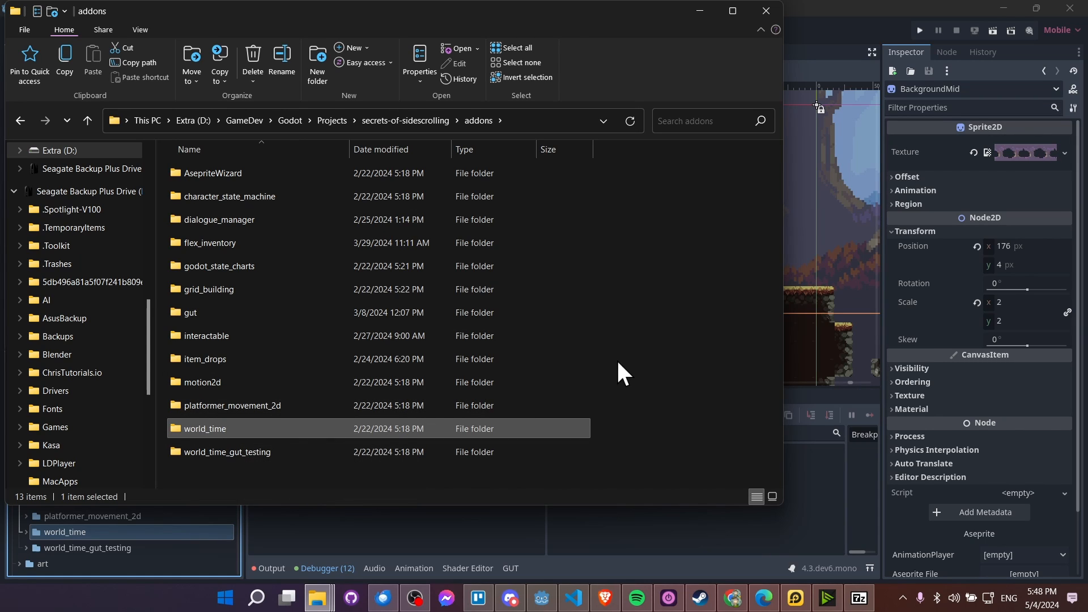
{"action": "key", "text": "Delete"}
Open the world_time_1.0.0 archive from the Releases folder and extract its contents into the project's addons folder
{"action": "key", "text": "alt+Tab"}
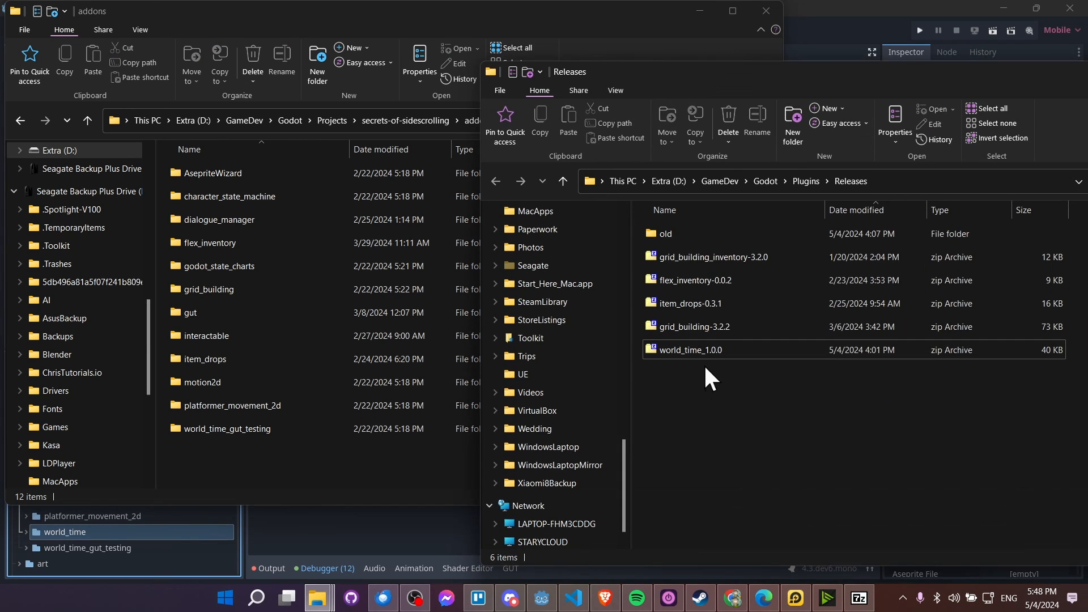
{"action": "double_click", "coordinate": [704, 350]}
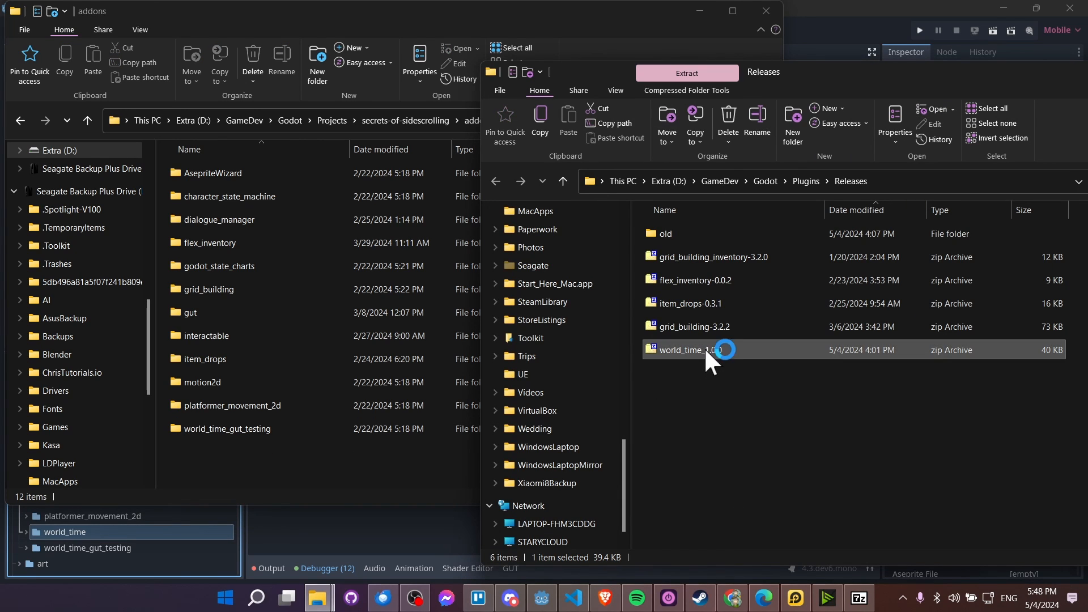
{"action": "left_click_drag", "start_coordinate": [292, 243], "coordinate": [203, 447]}
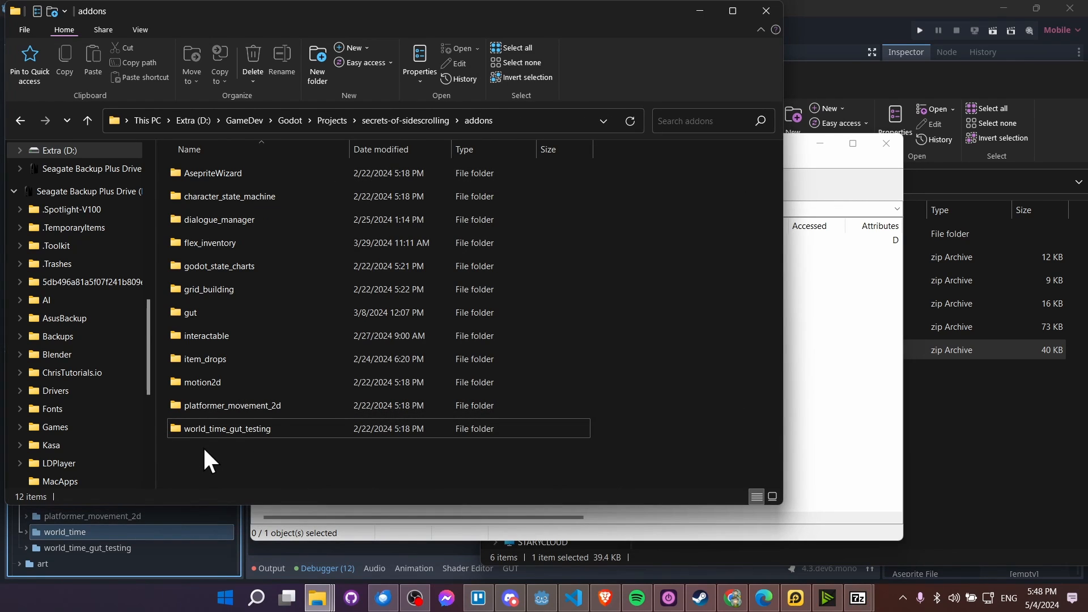
Switch back to the Godot editor and enable the World Time 1.0.0 plugin in the project's plugin settings
{"action": "left_click", "coordinate": [260, 480]}
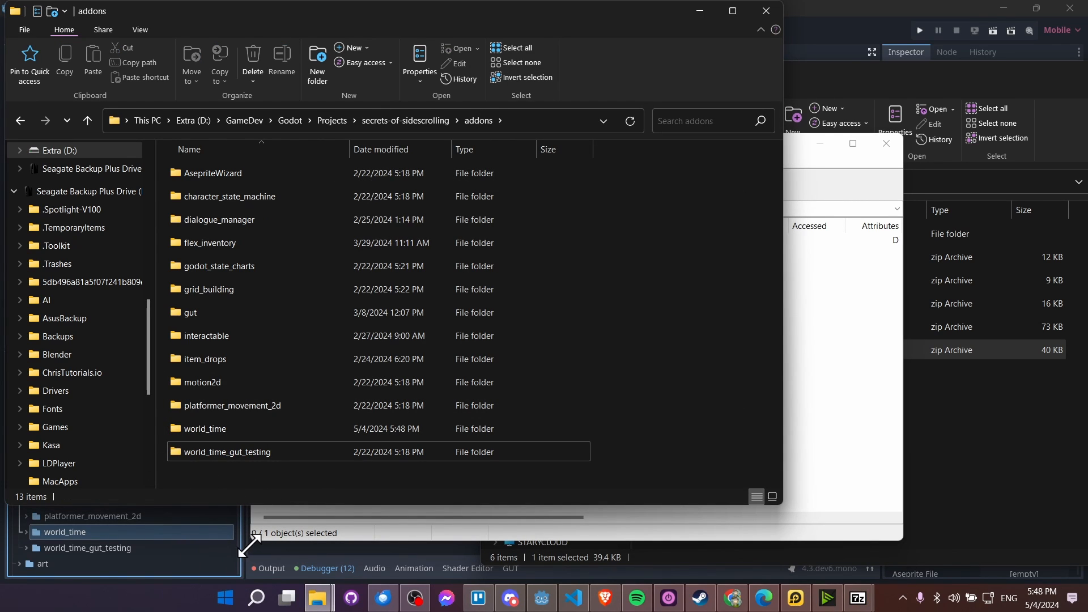
{"action": "left_click", "coordinate": [234, 535]}
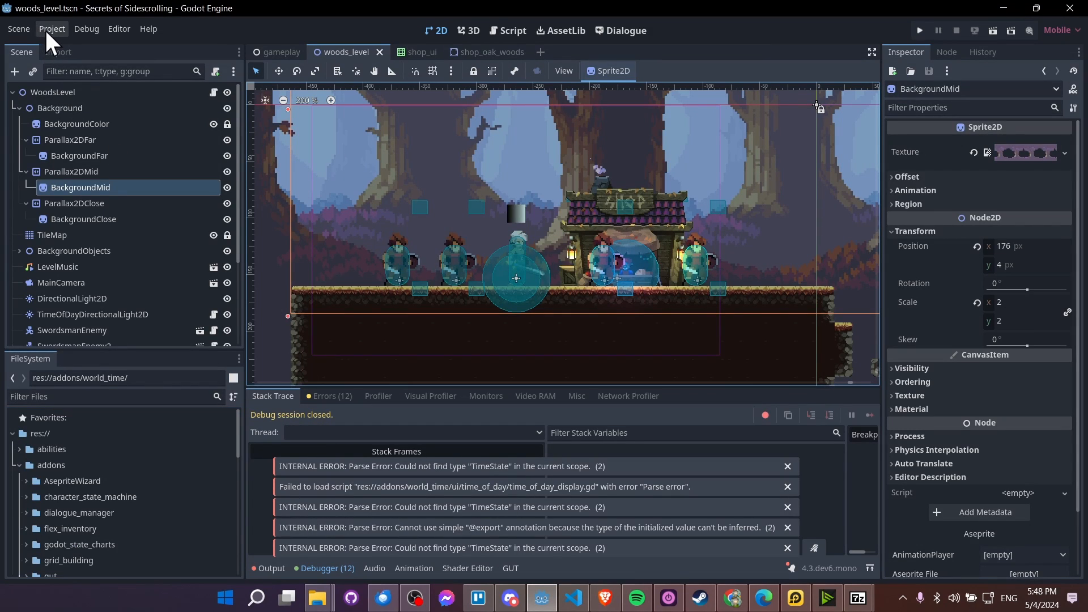
{"action": "left_click", "coordinate": [50, 29]}
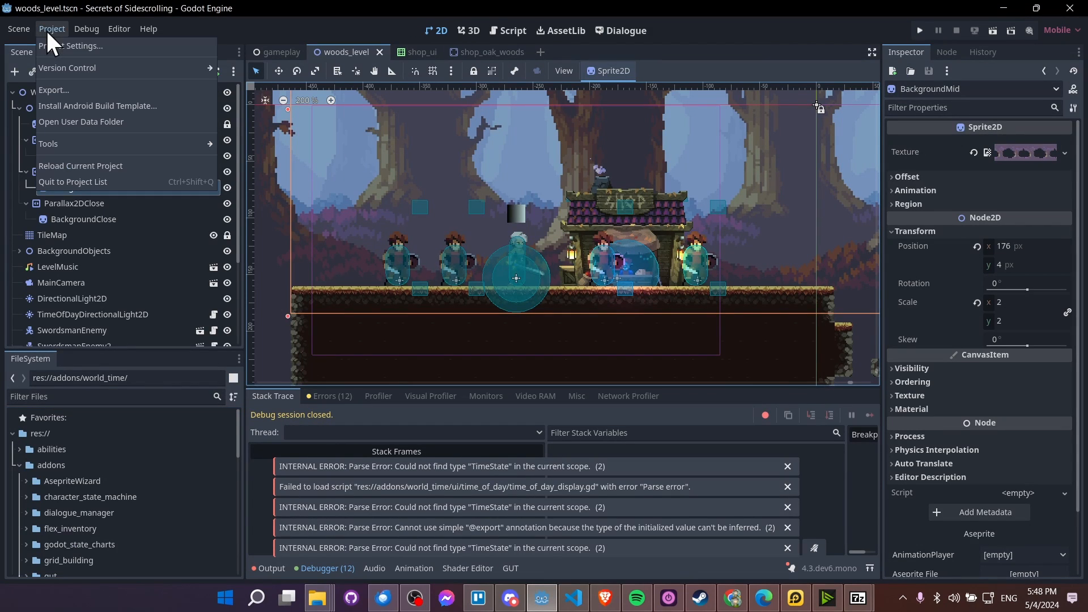
{"action": "left_click", "coordinate": [56, 46]}
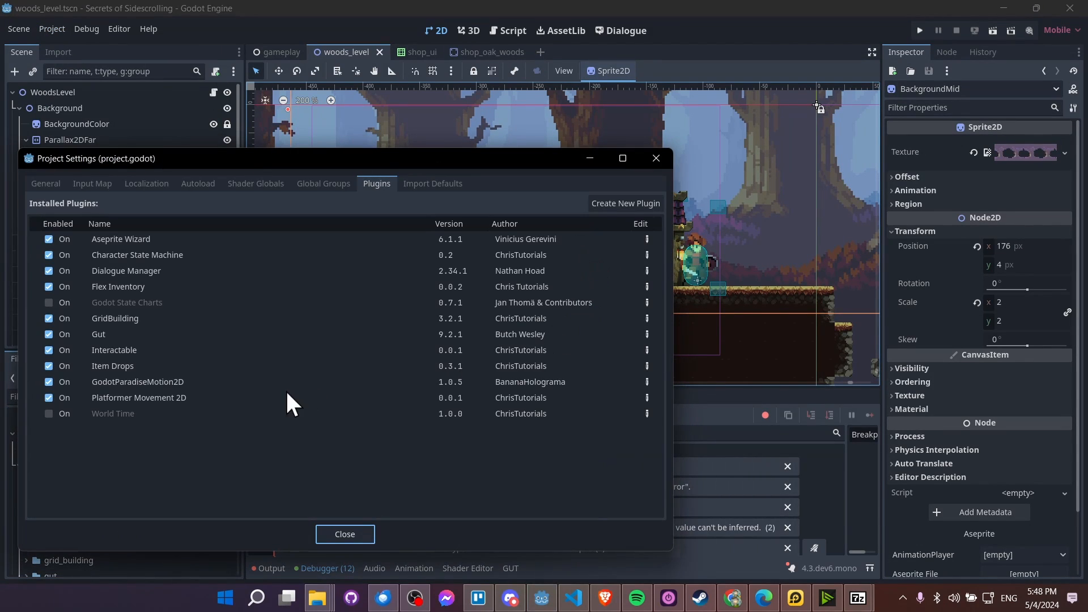
{"action": "left_click", "coordinate": [48, 413]}
{"action": "left_click", "coordinate": [361, 533]}
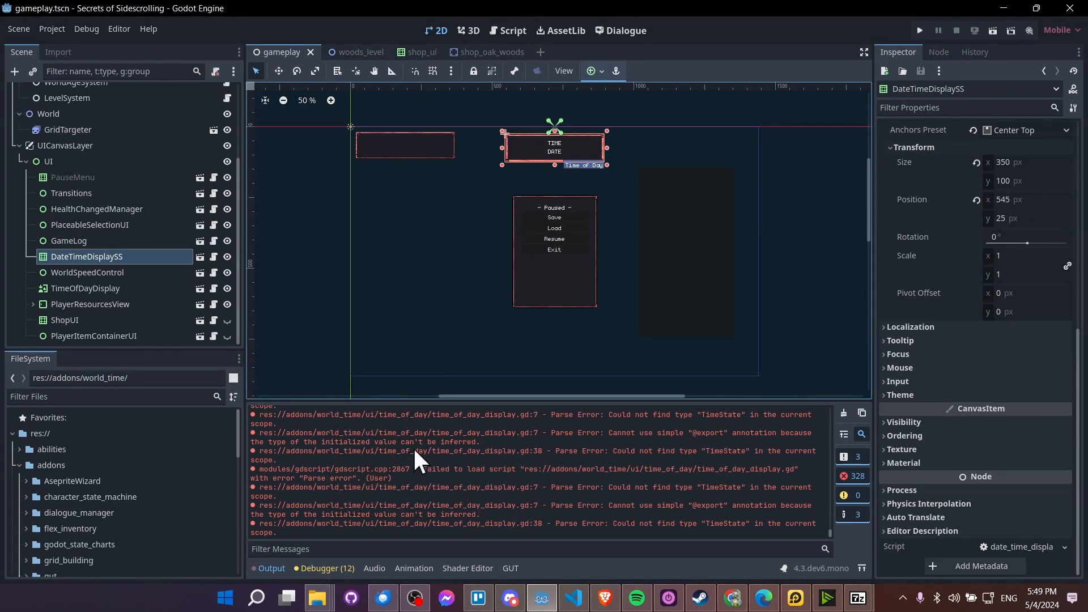
Examine the TimeState parse errors and the inspector properties of the DateTimeDisplaySS, TimeOfDayDisplay, GameTimeSystem, DayNightCycleSystem and WorldAgeSystem nodes
{"action": "left_click_drag", "start_coordinate": [437, 415], "coordinate": [529, 442]}
{"action": "left_click", "coordinate": [526, 446]}
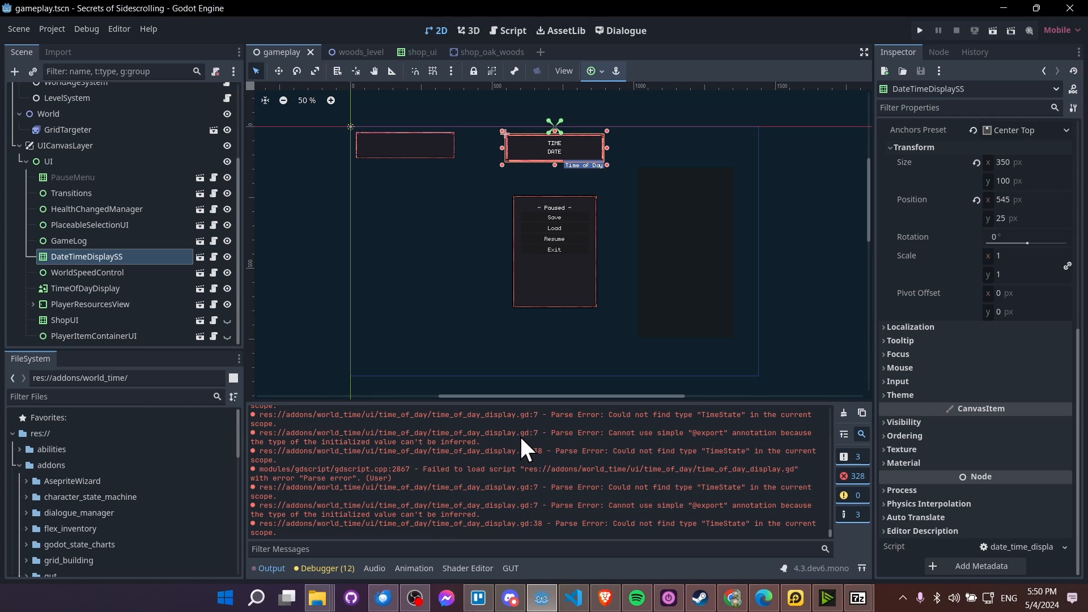
{"action": "scroll", "coordinate": [920, 278], "scroll_direction": "up", "scroll_amount": 10}
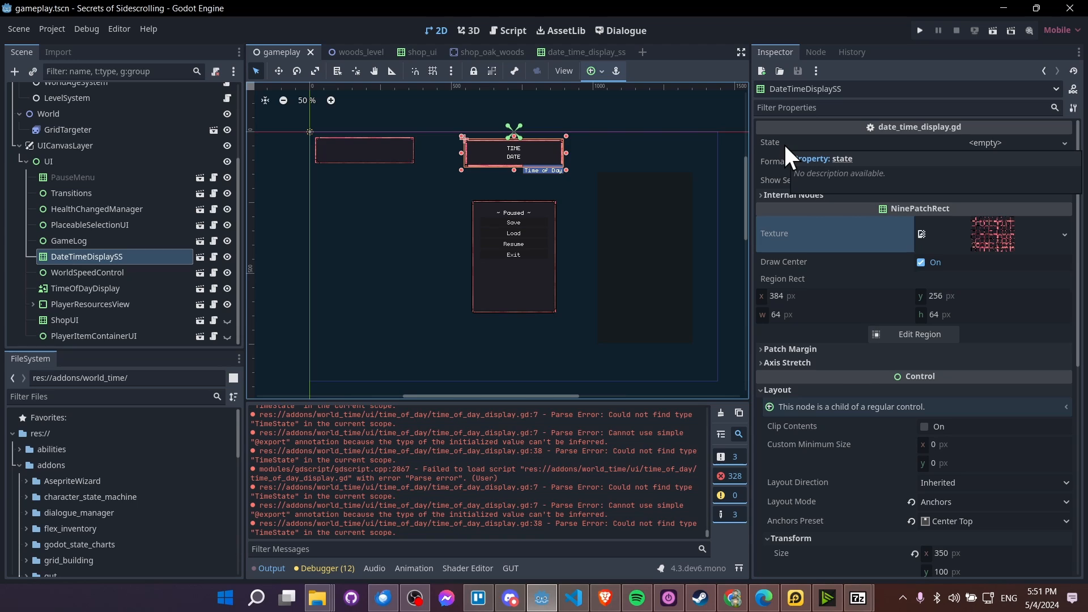
{"action": "left_click", "coordinate": [786, 144]}
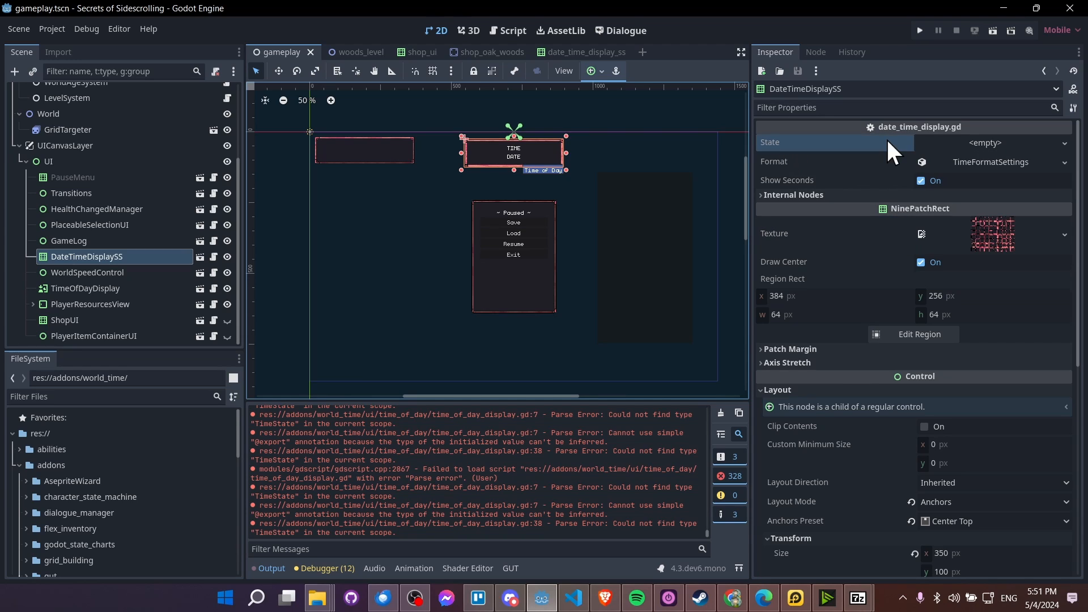
{"action": "left_click", "coordinate": [138, 287]}
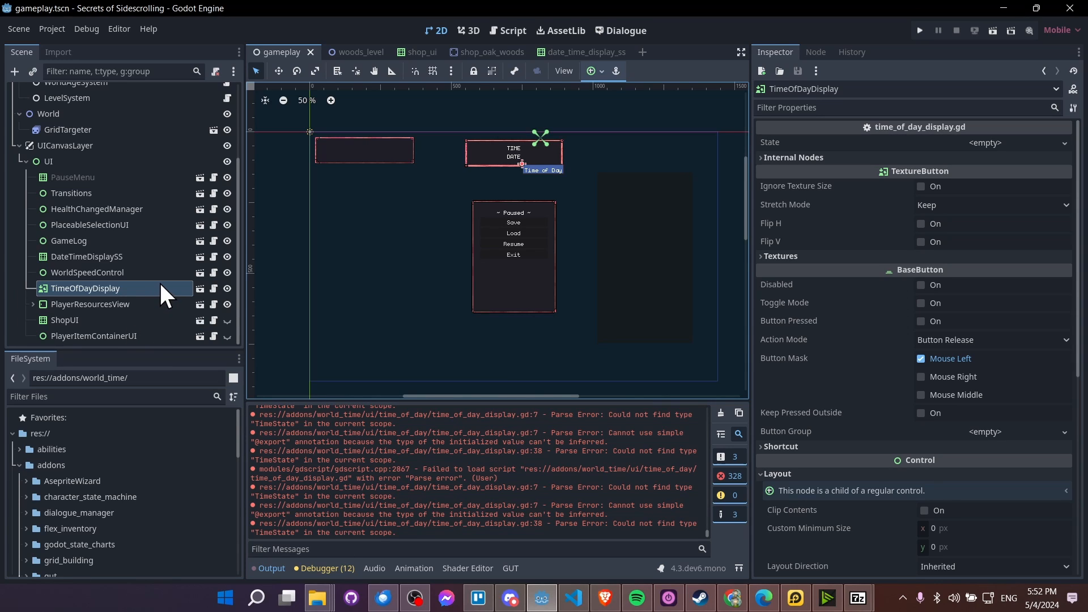
{"action": "scroll", "coordinate": [159, 284], "scroll_direction": "up", "scroll_amount": 3}
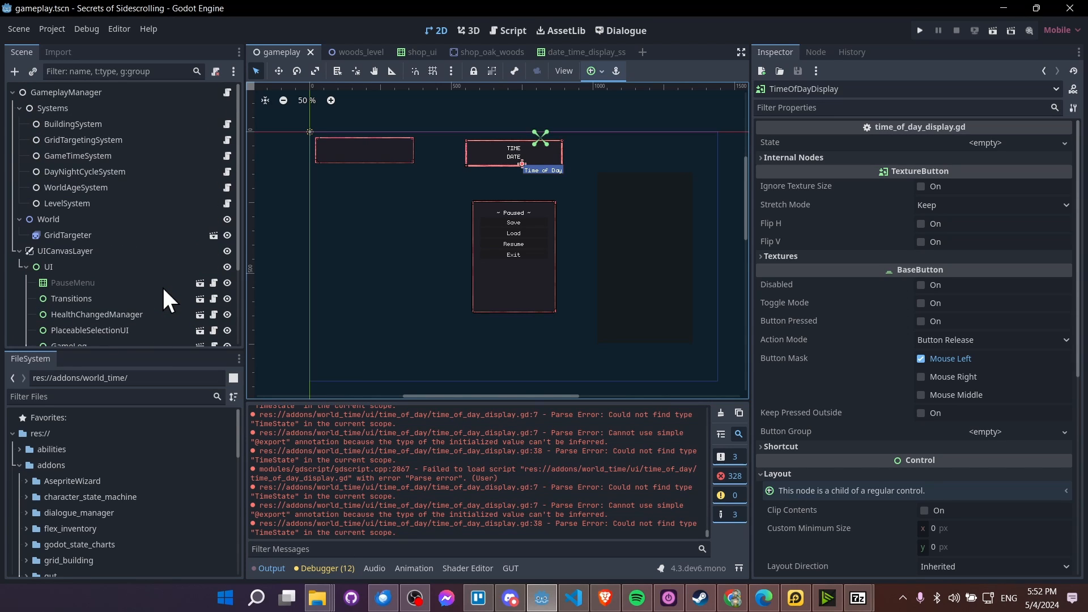
{"action": "left_click", "coordinate": [129, 156]}
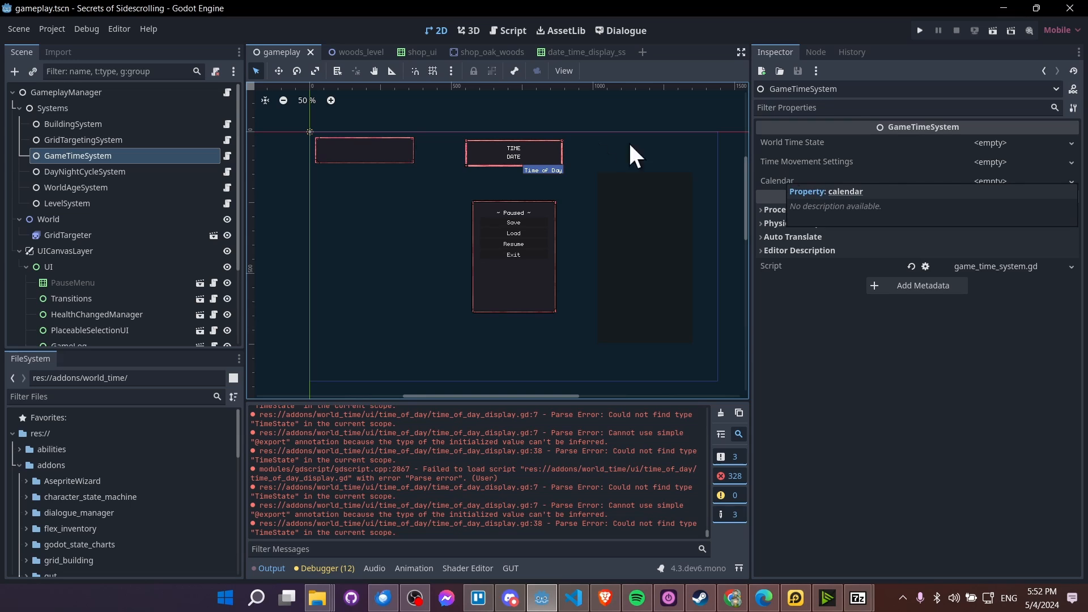
{"action": "left_click", "coordinate": [104, 173]}
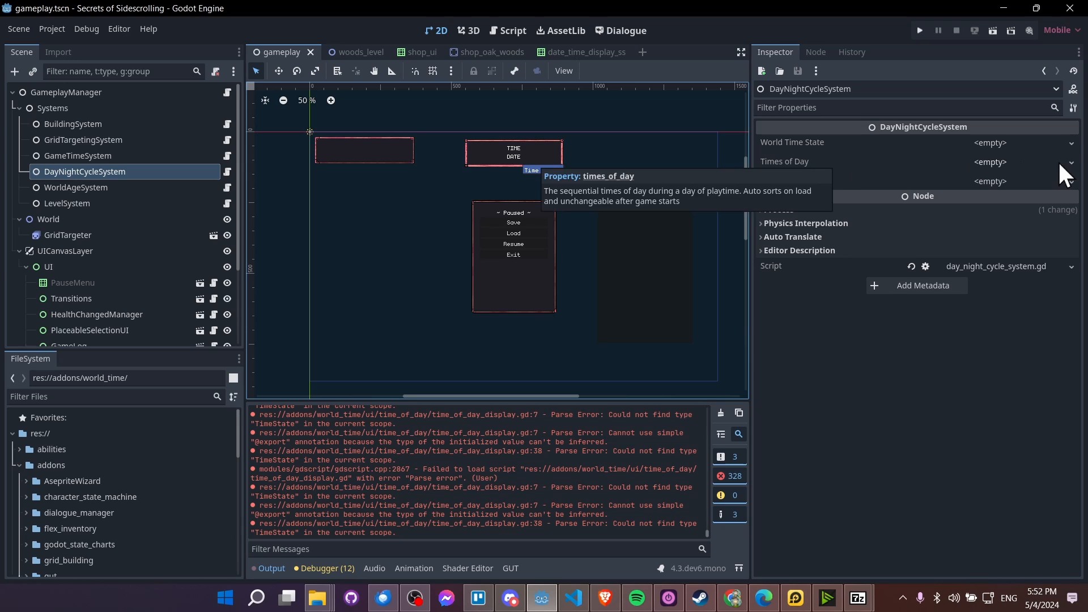
{"action": "left_click", "coordinate": [992, 163]}
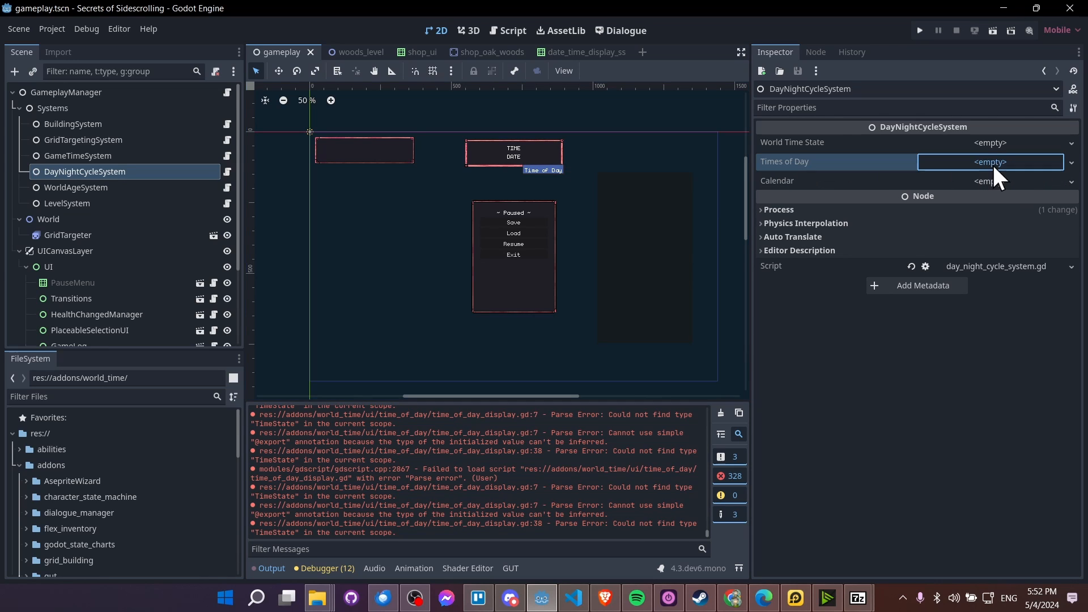
{"action": "left_click", "coordinate": [969, 316]}
{"action": "left_click", "coordinate": [116, 188]}
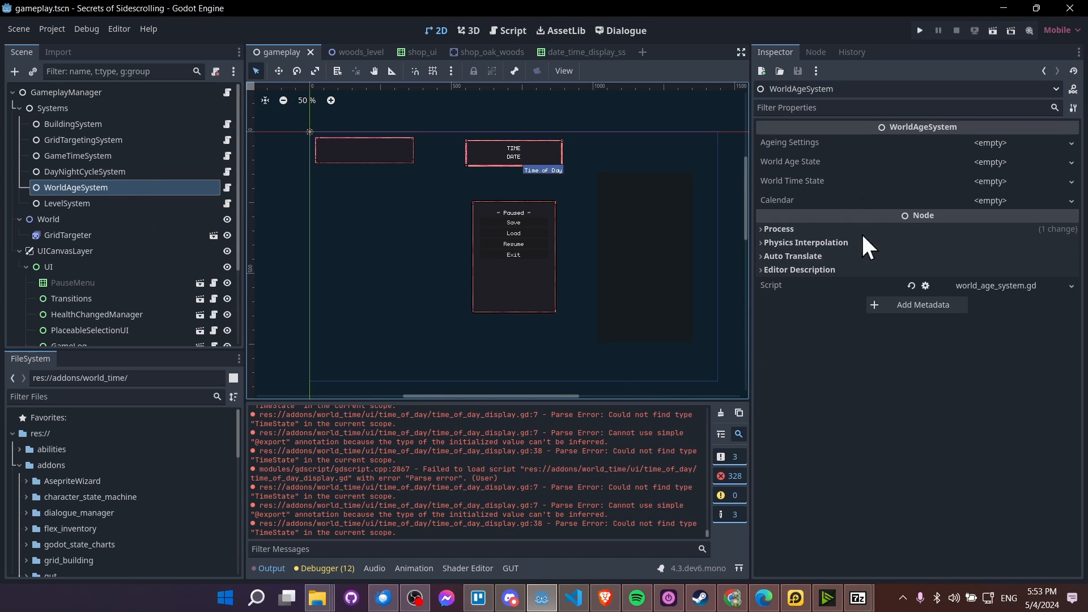
Create a new TimeState resource for the World Time State property of the GameTimeSystem node
{"action": "left_click", "coordinate": [116, 160]}
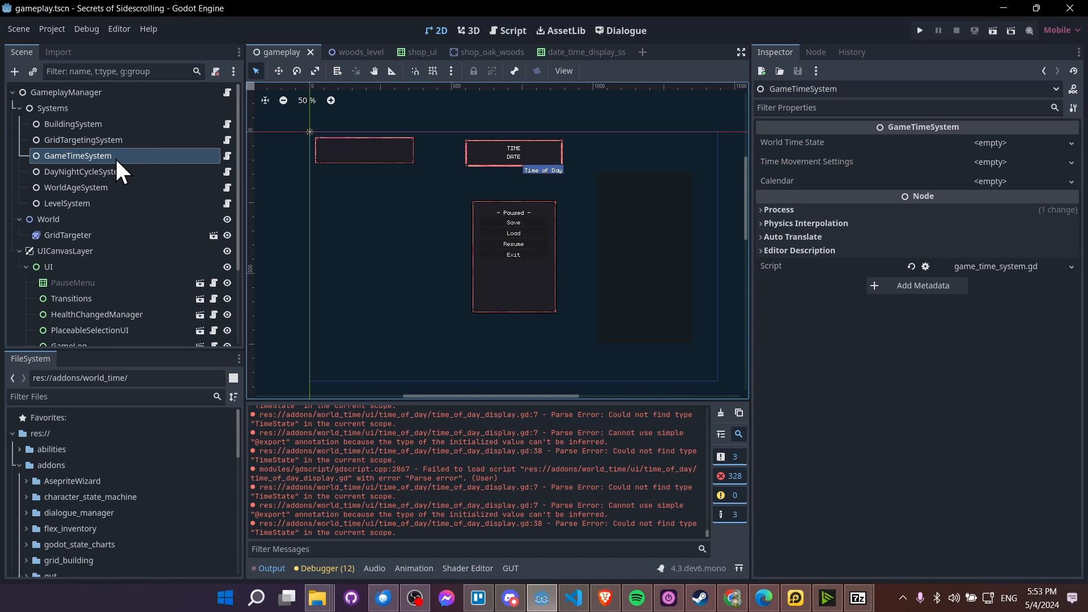
{"action": "left_click", "coordinate": [980, 142]}
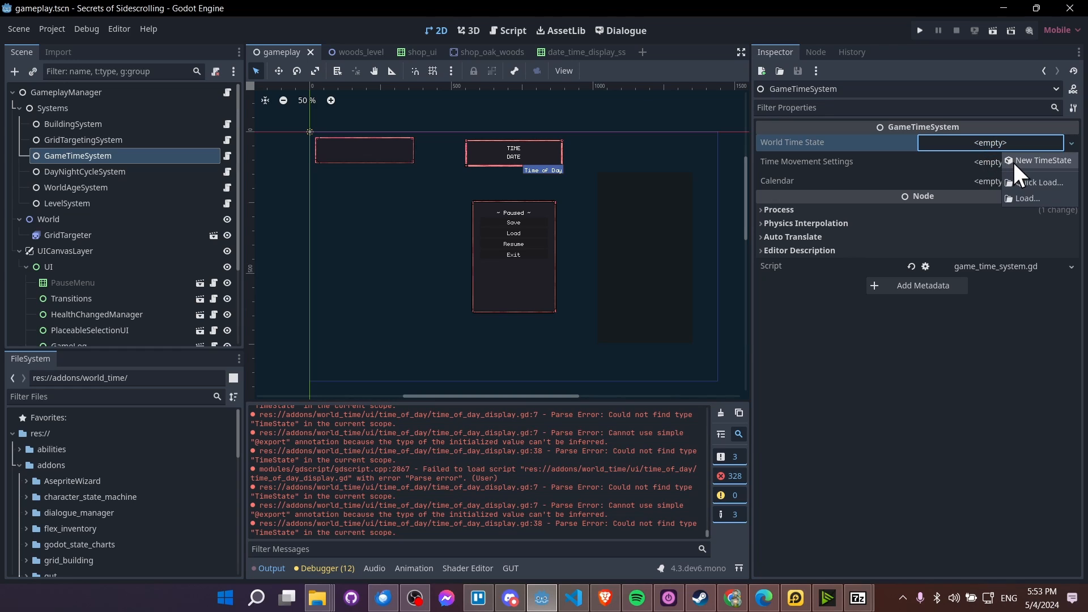
{"action": "left_click", "coordinate": [1013, 161]}
{"action": "left_click", "coordinate": [976, 141]}
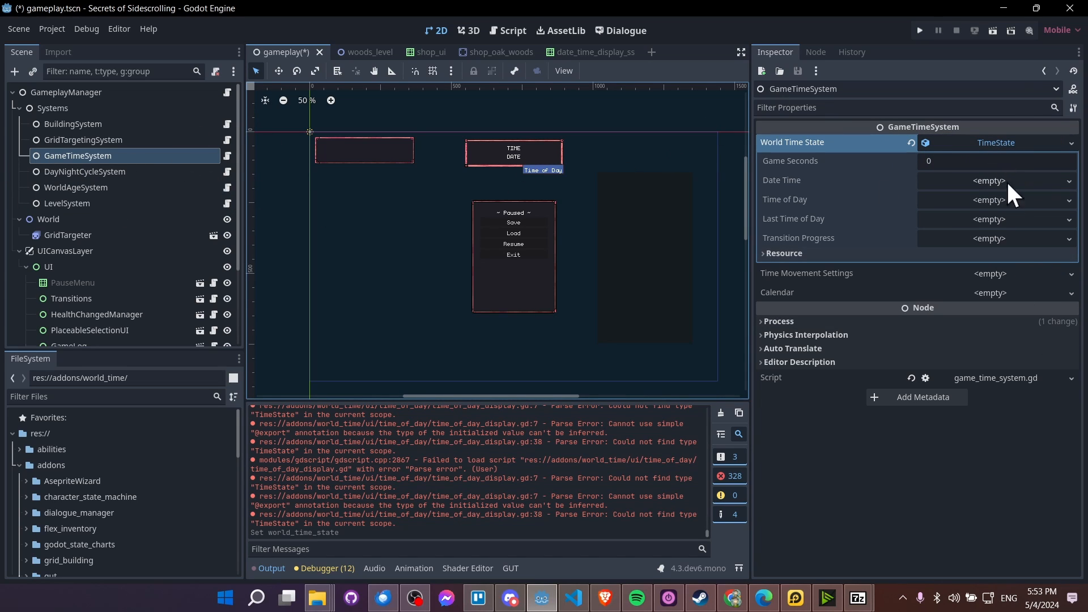
{"action": "left_click", "coordinate": [1012, 139]}
{"action": "left_click", "coordinate": [970, 143]}
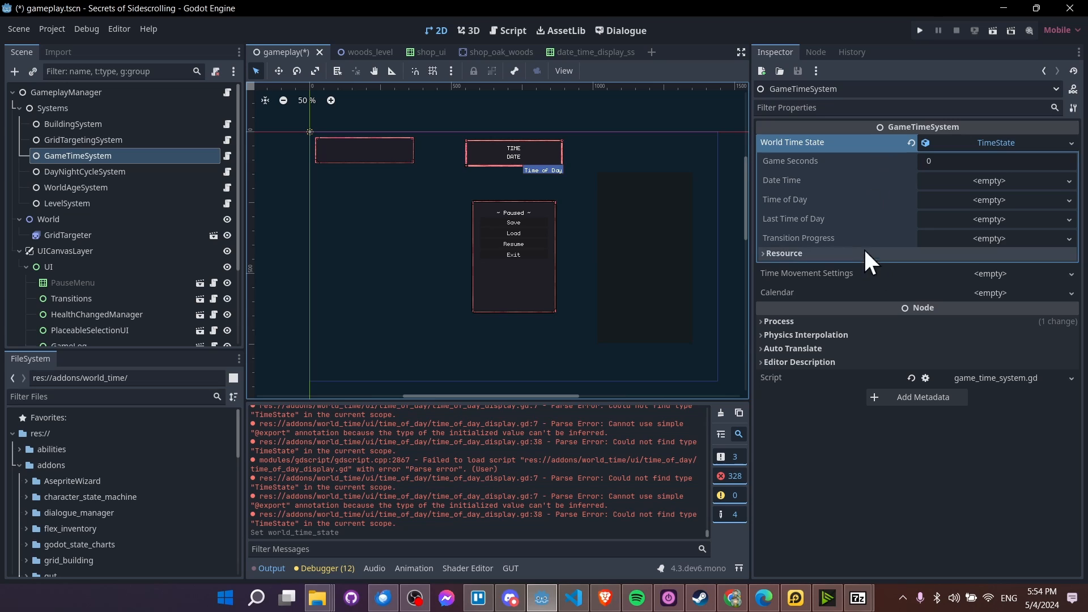
Start saving the GameTimeSystem's TimeState as a separate resource file and create a folder named state inside res://system for it
{"action": "right_click", "coordinate": [1006, 146]}
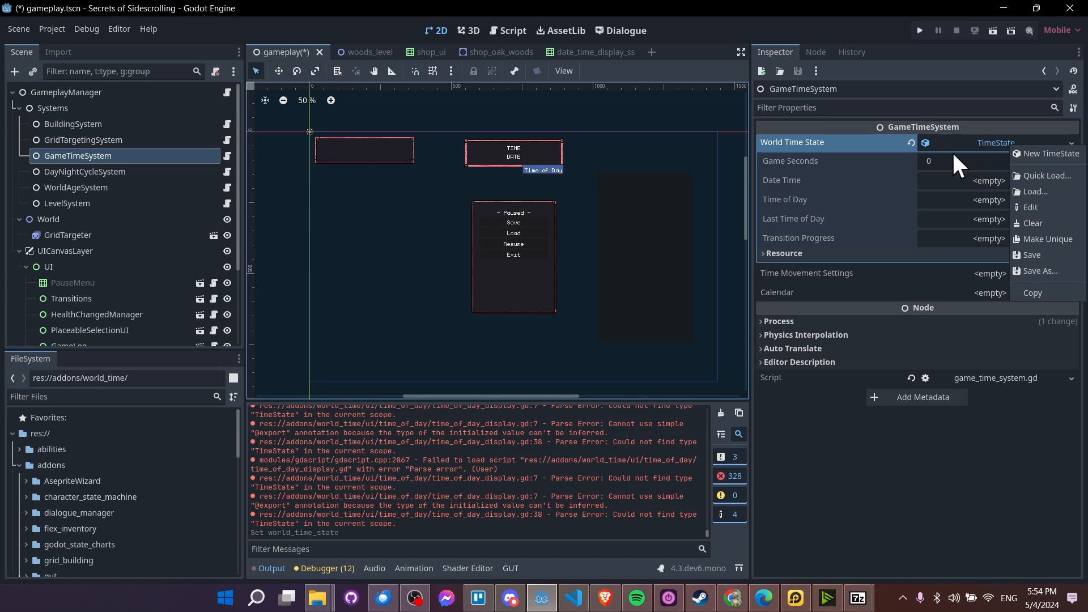
{"action": "left_click", "coordinate": [1055, 266]}
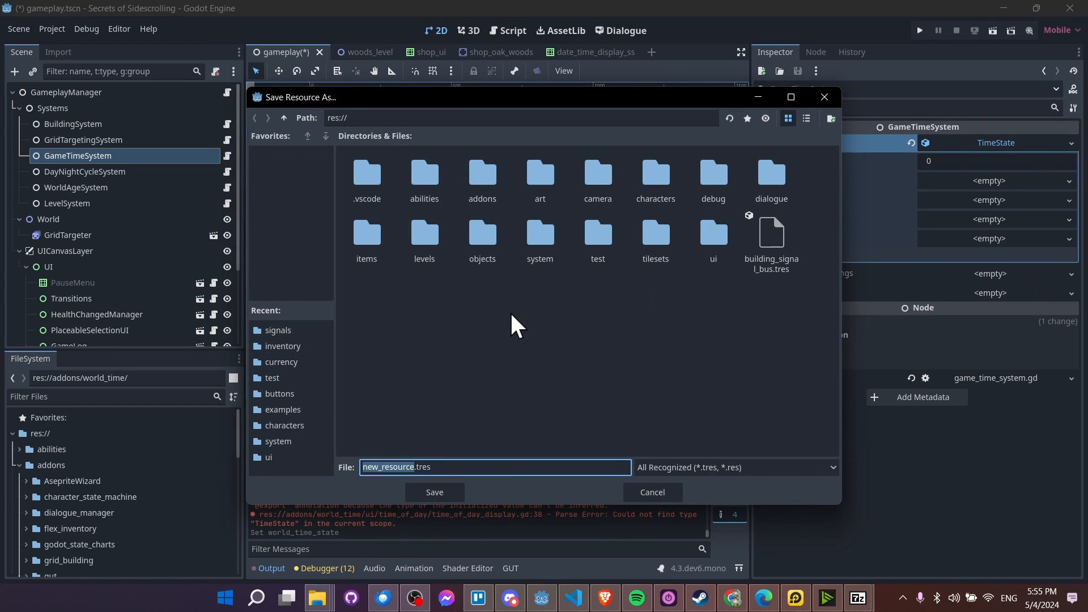
{"action": "left_click", "coordinate": [283, 118]}
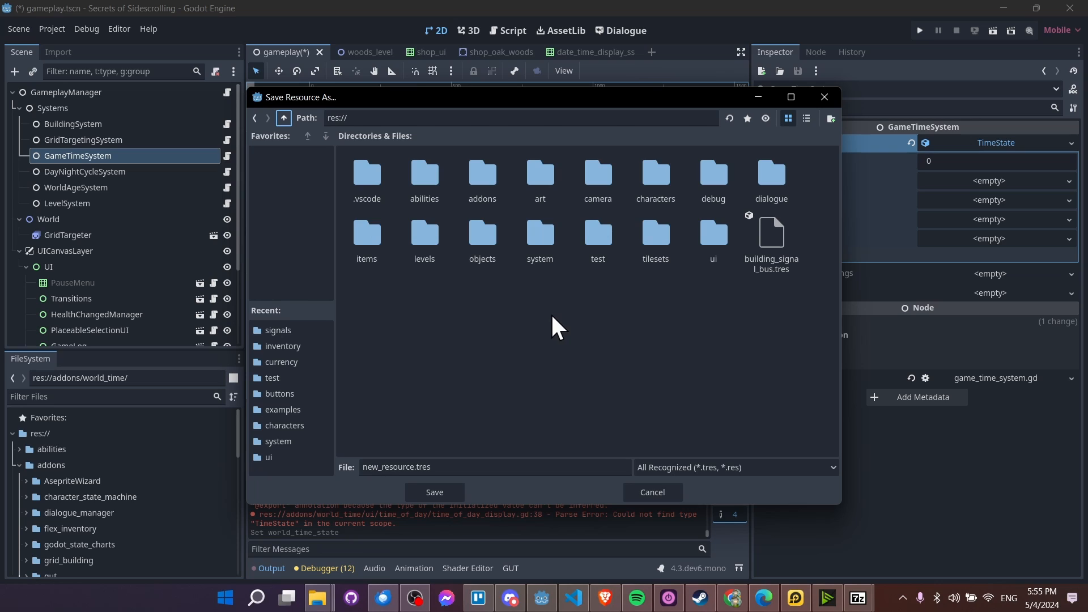
{"action": "left_click", "coordinate": [546, 251]}
{"action": "double_click", "coordinate": [546, 251]}
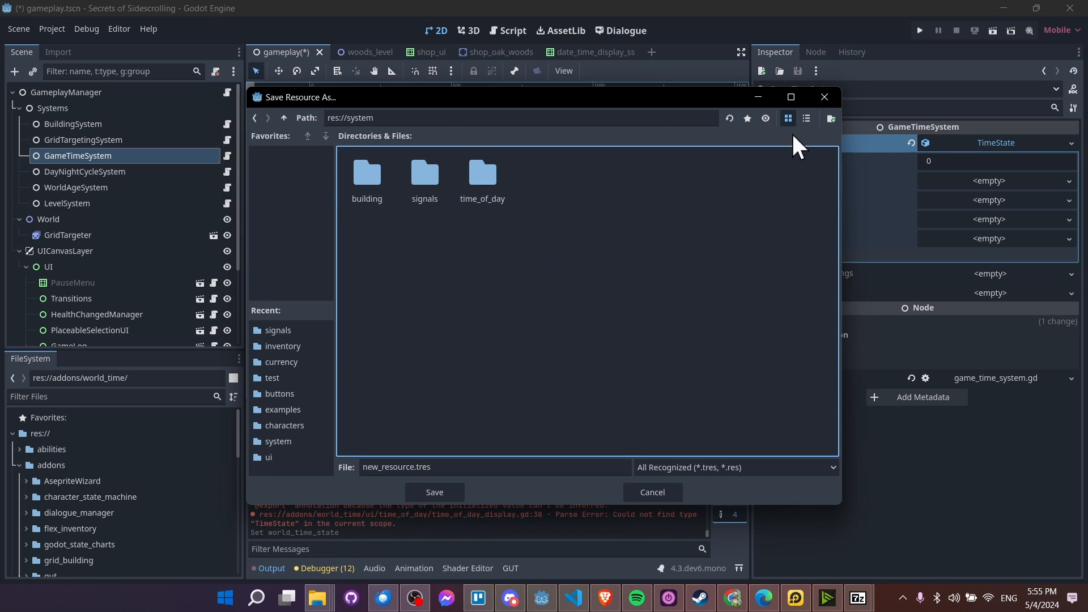
{"action": "left_click", "coordinate": [831, 118]}
{"action": "type", "text": "state"}
{"action": "left_click", "coordinate": [519, 322]}
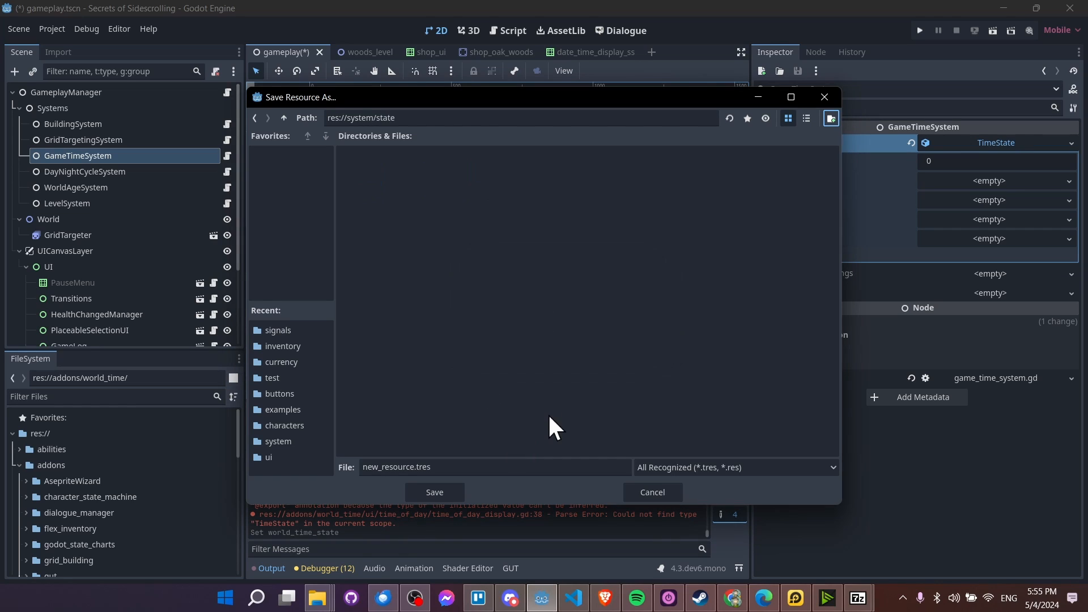
Save the TimeState resource as world_time_state.tres in res://system/state
{"action": "left_click_drag", "start_coordinate": [443, 468], "coordinate": [216, 479]}
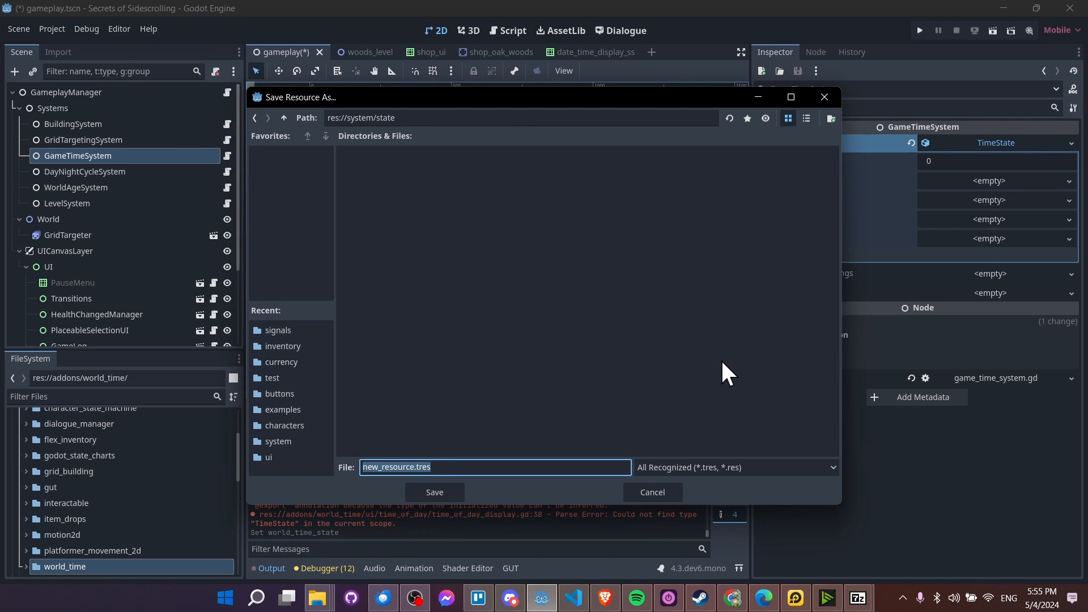
{"action": "type", "text": "world_time_"}
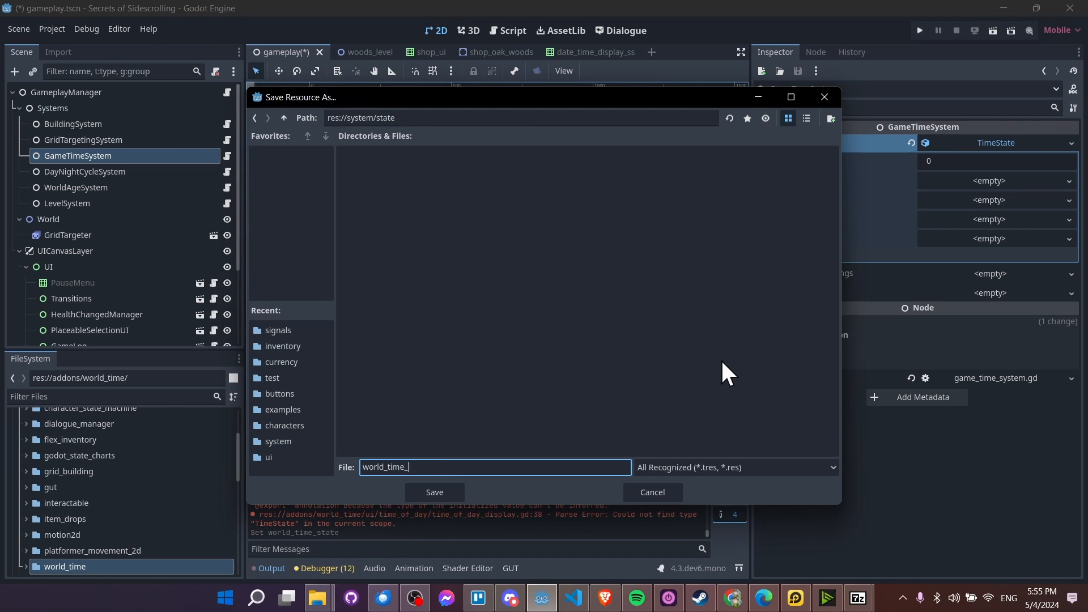
{"action": "type", "text": "state"}
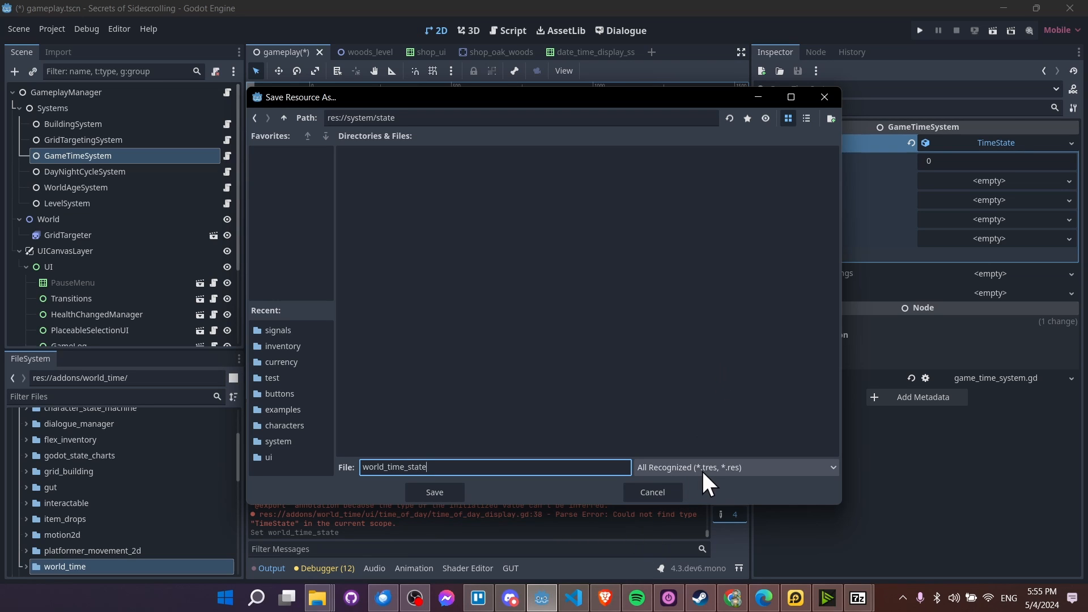
{"action": "key", "text": "Return"}
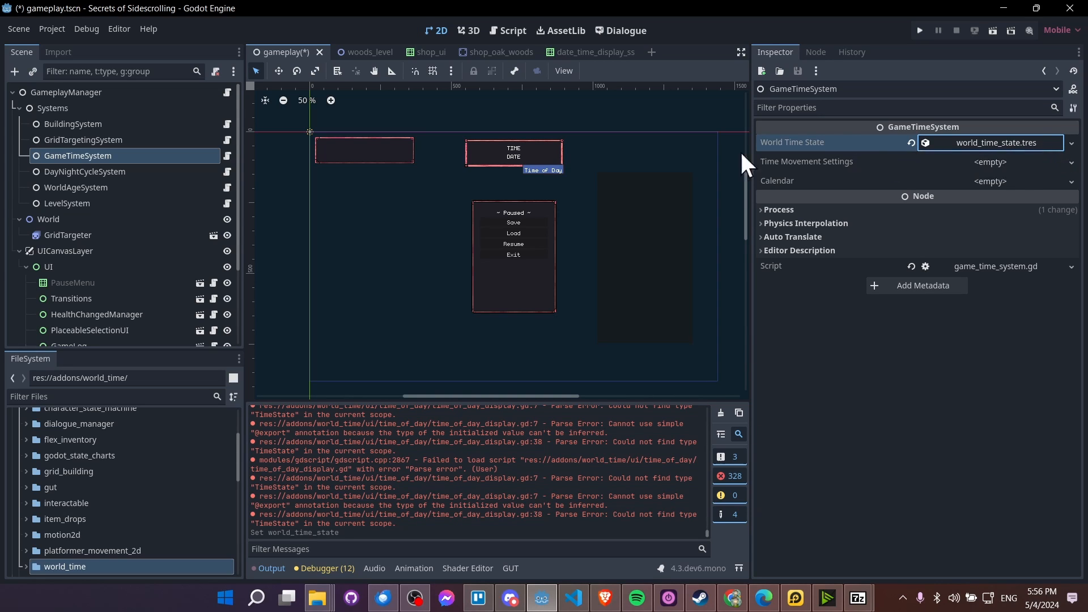
Find world_time_state.tres in the project files and assign it to the DayNightCycleSystem node's World Time State
{"action": "left_click", "coordinate": [172, 172]}
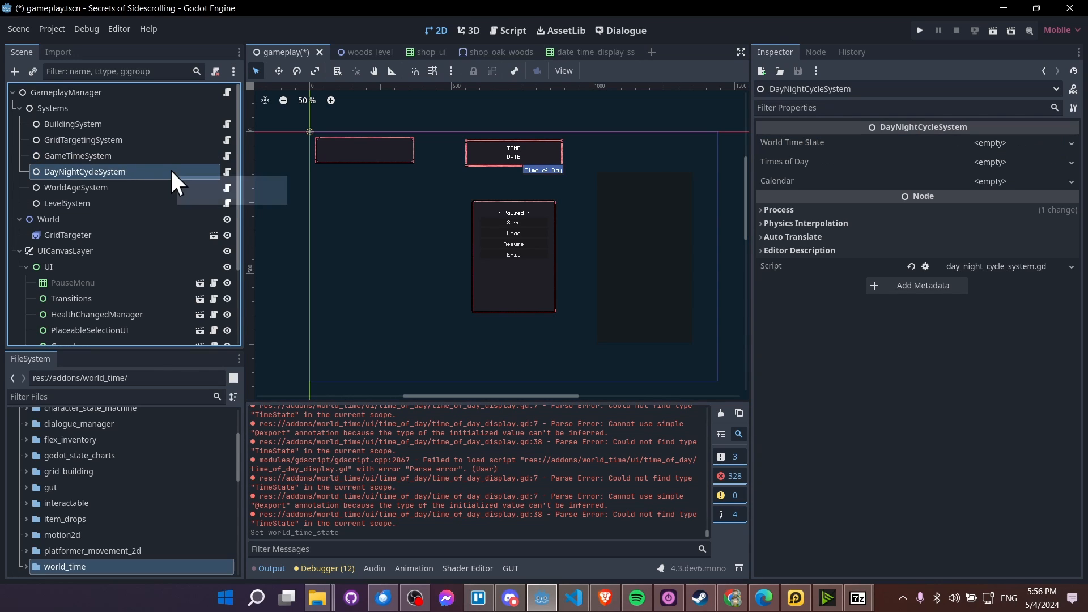
{"action": "left_click", "coordinate": [126, 396]}
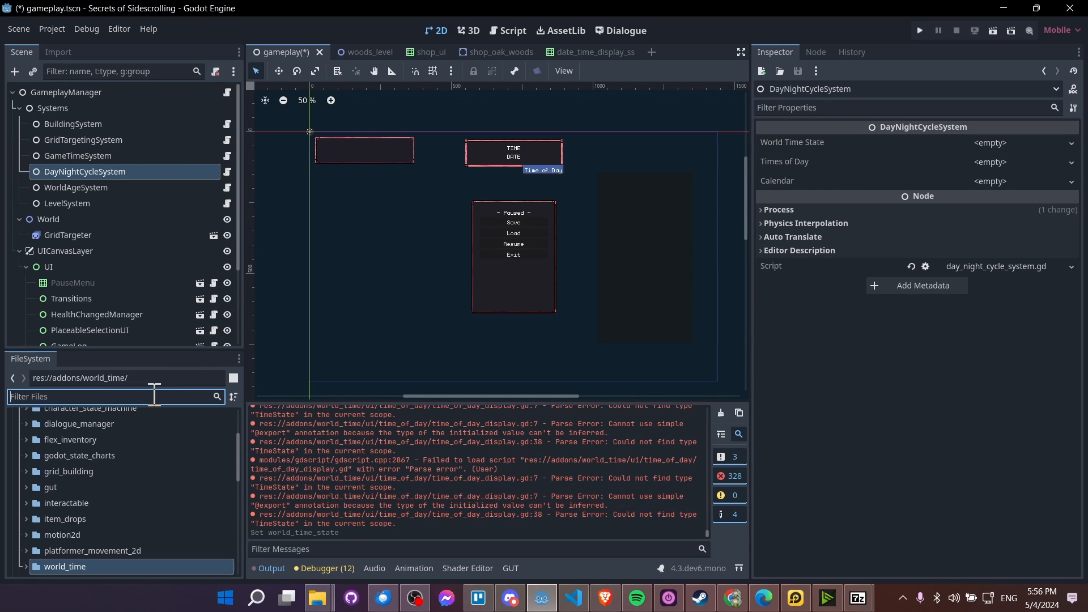
{"action": "type", "text": "world_time_state"}
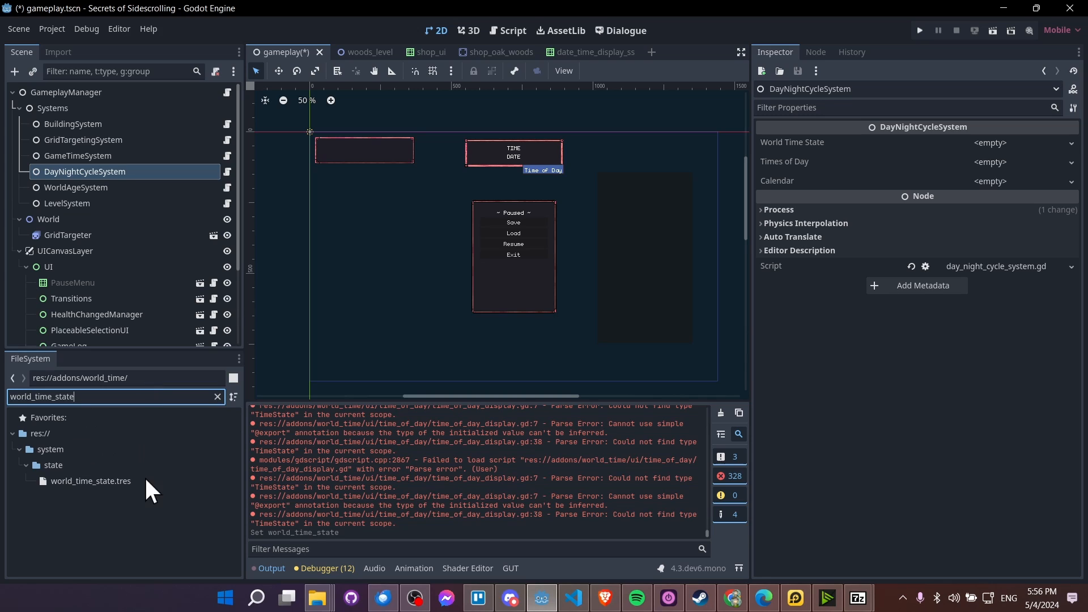
{"action": "left_click_drag", "start_coordinate": [80, 478], "coordinate": [1000, 142]}
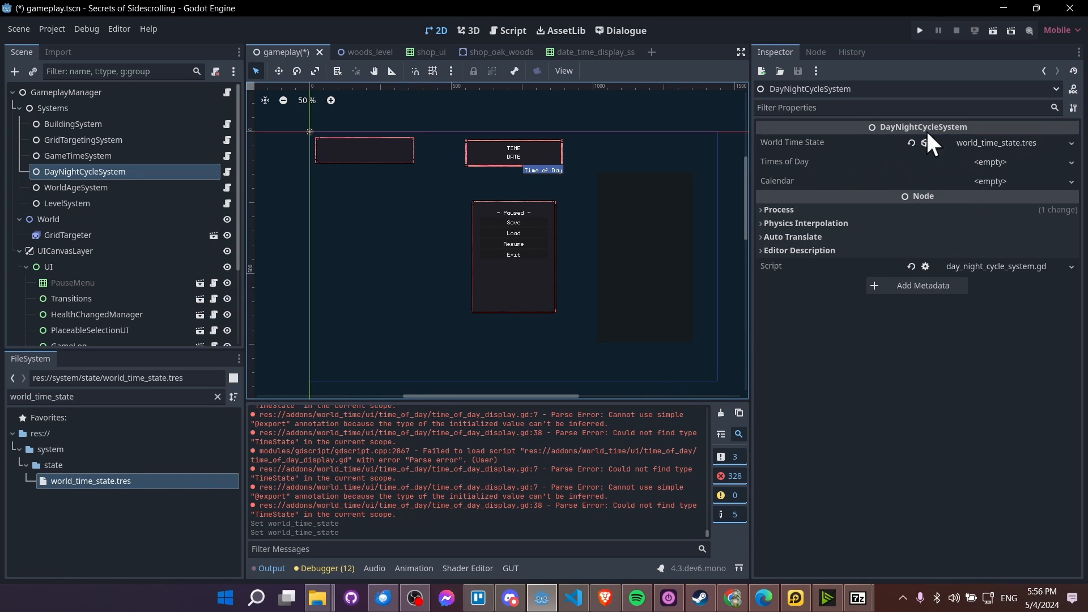
Load world_time_state.tres into the World Time State property of the WorldAgeSystem node
{"action": "left_click", "coordinate": [81, 186]}
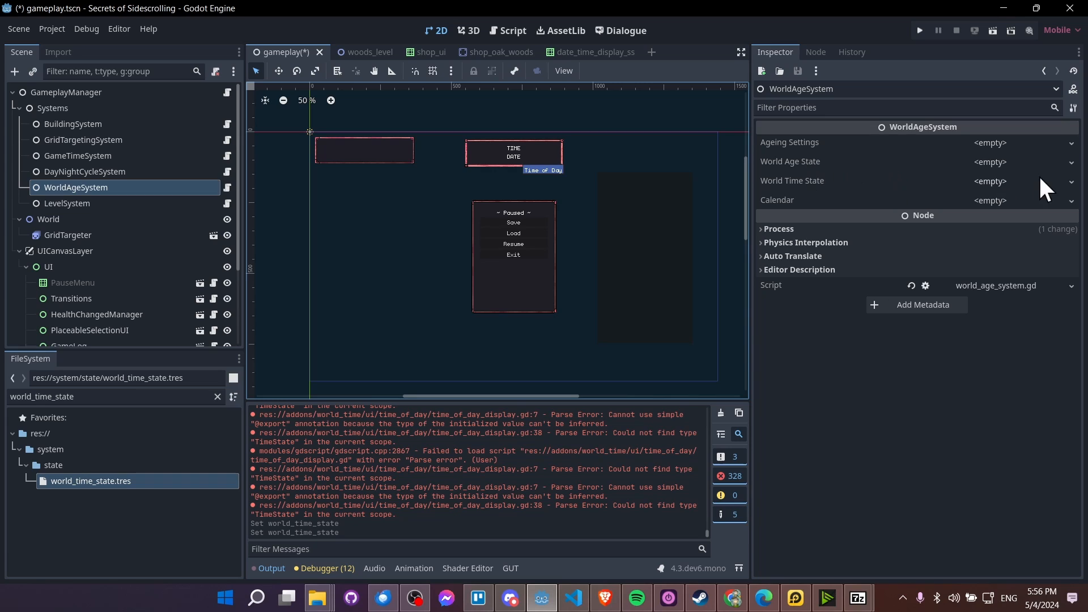
{"action": "left_click", "coordinate": [1071, 181]}
{"action": "left_click", "coordinate": [1065, 213]}
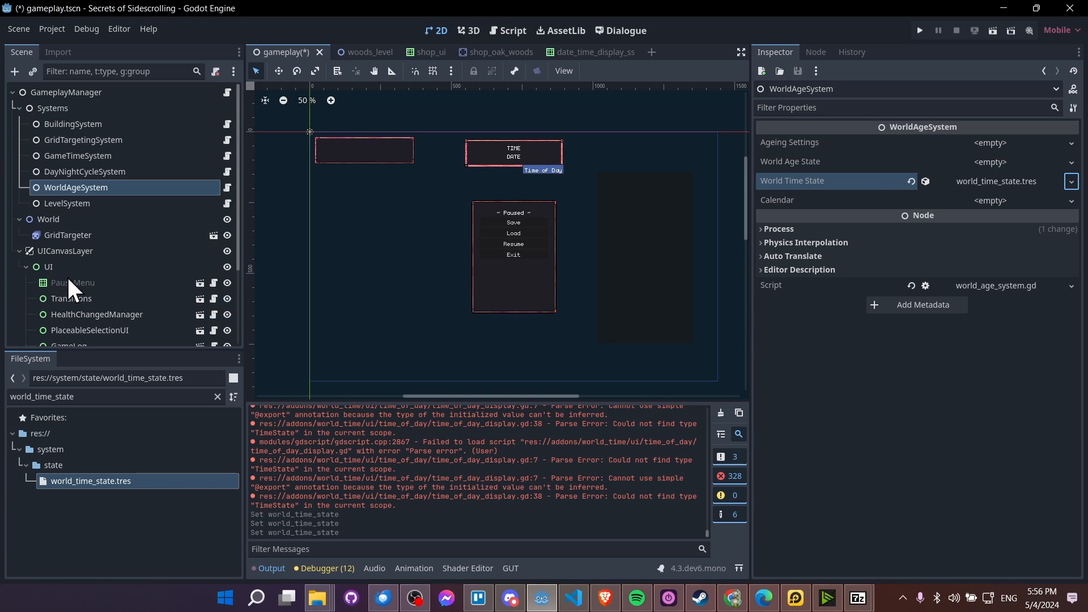
Load world_time_state.tres into the State property of the DateTimeDisplaySS node
{"action": "scroll", "coordinate": [145, 300], "scroll_direction": "down", "scroll_amount": 5}
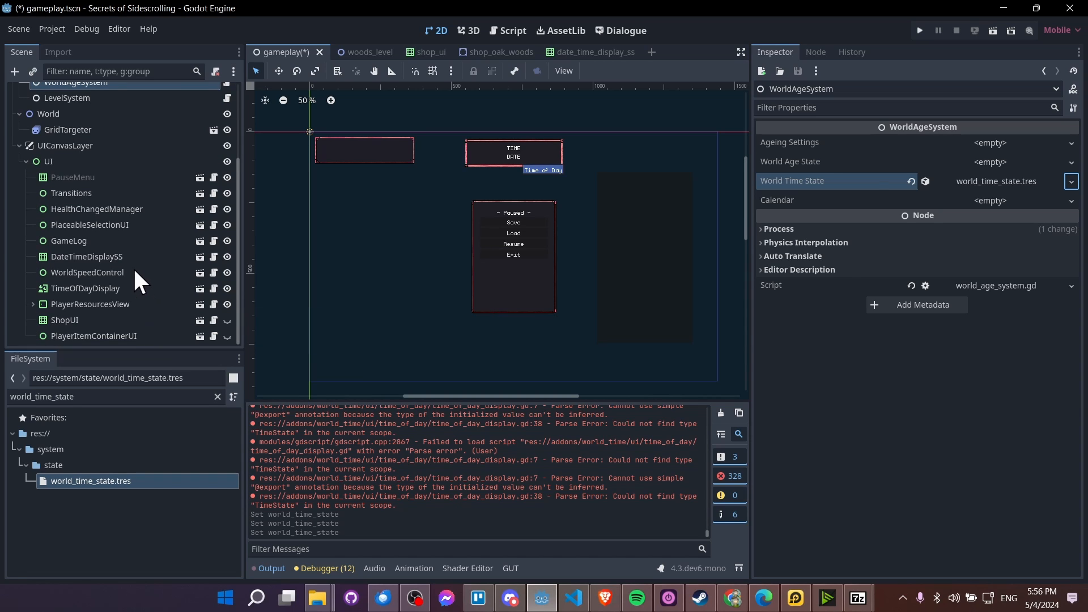
{"action": "left_click", "coordinate": [128, 250]}
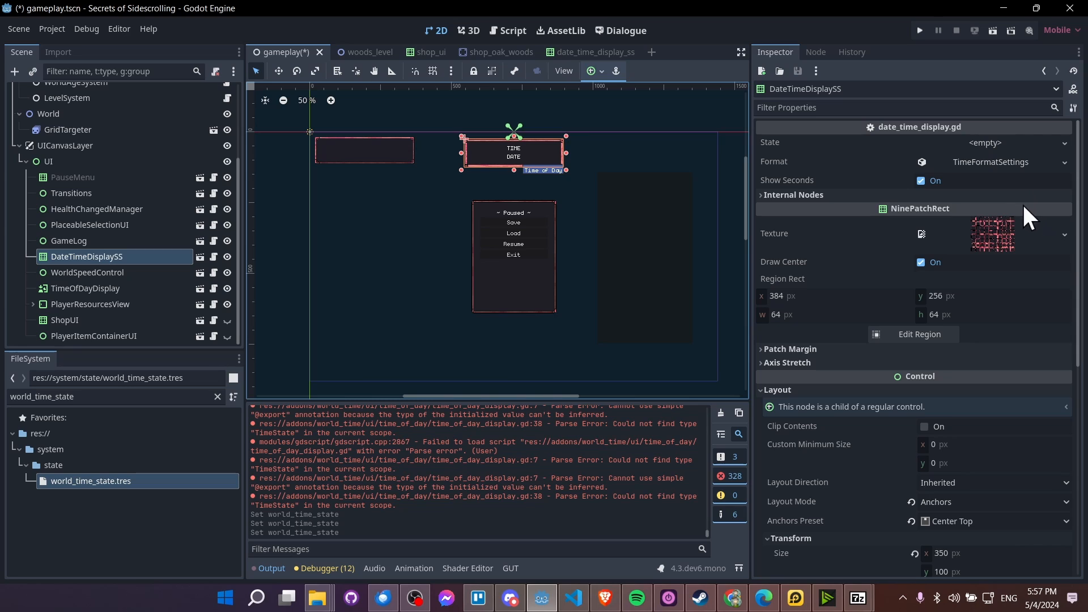
{"action": "left_click", "coordinate": [1065, 143]}
{"action": "left_click", "coordinate": [1013, 183]}
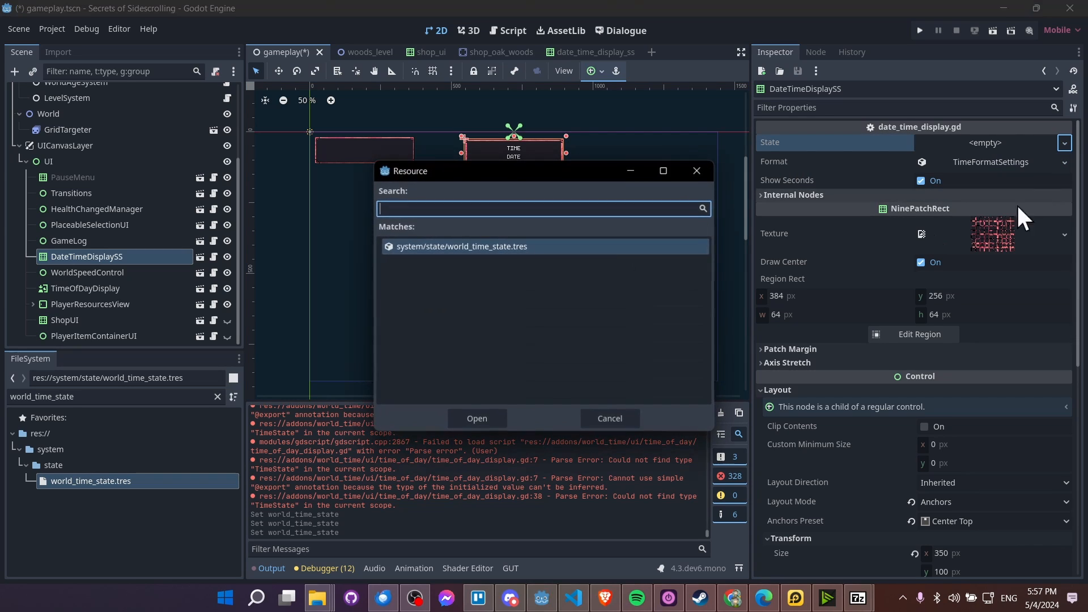
{"action": "double_click", "coordinate": [564, 245]}
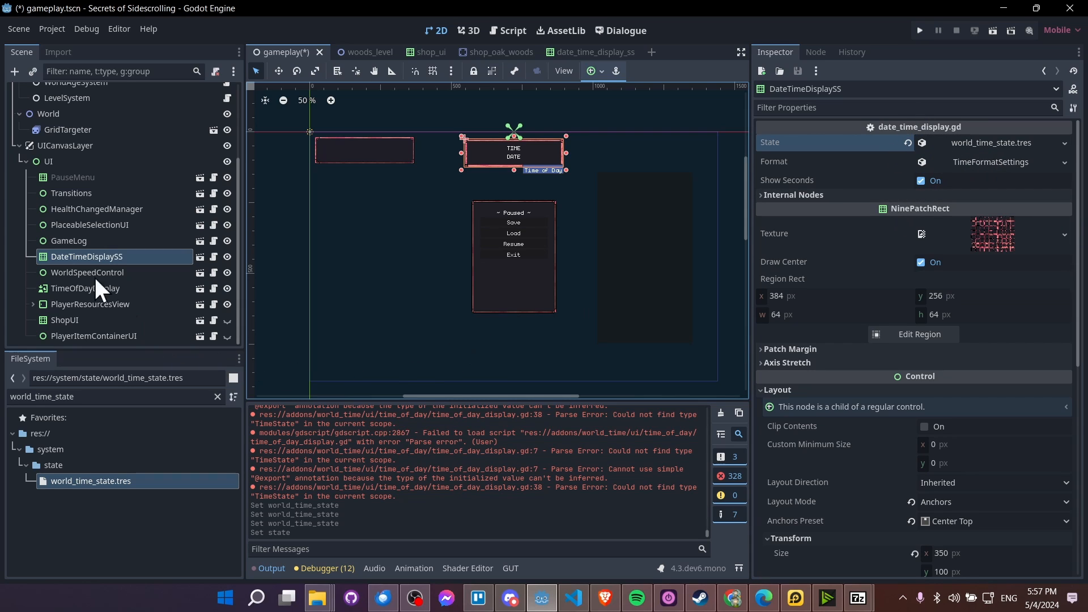
Load world_time_state.tres into the State property of the TimeOfDayDisplay node
{"action": "left_click", "coordinate": [94, 287]}
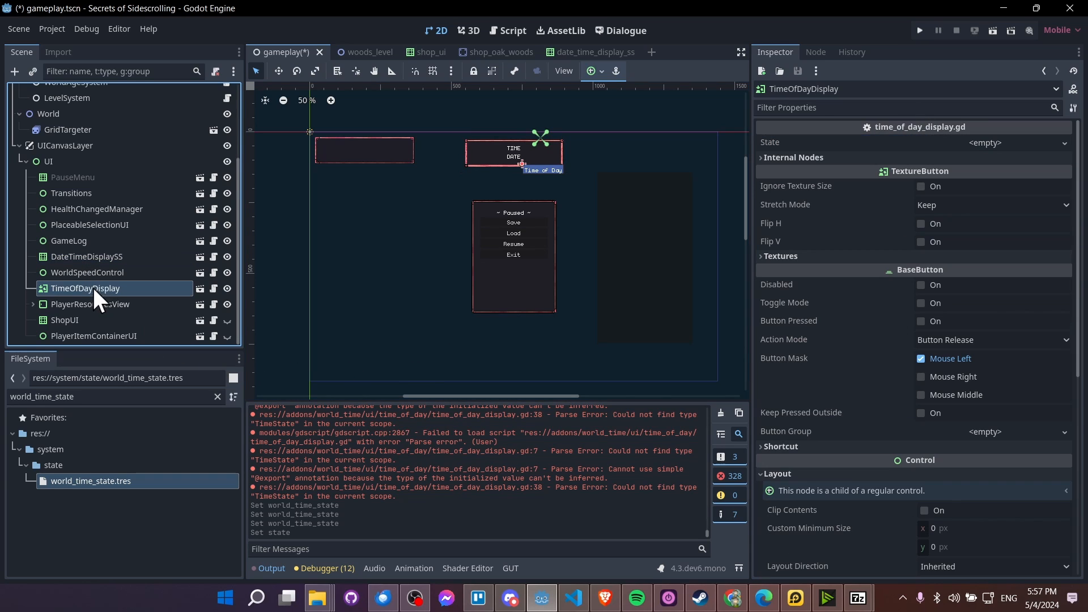
{"action": "left_click", "coordinate": [1065, 142]}
{"action": "left_click", "coordinate": [1032, 181]}
{"action": "double_click", "coordinate": [552, 246]}
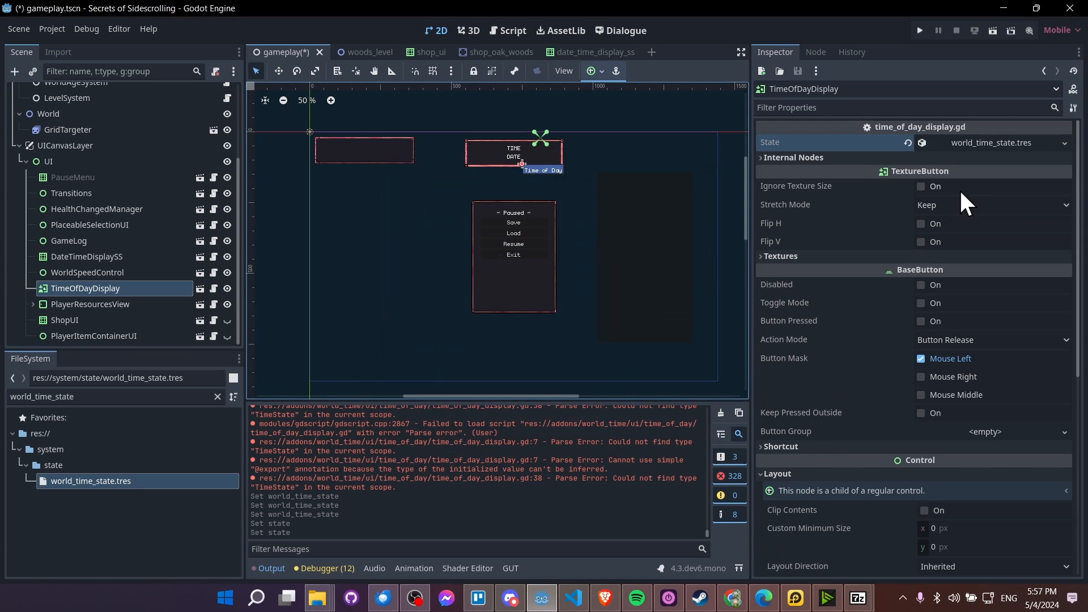
Create a new TimeMovementSettings resource for the GameTimeSystem node's Time Movement Settings and expand its properties
{"action": "scroll", "coordinate": [146, 191], "scroll_direction": "up", "scroll_amount": 3}
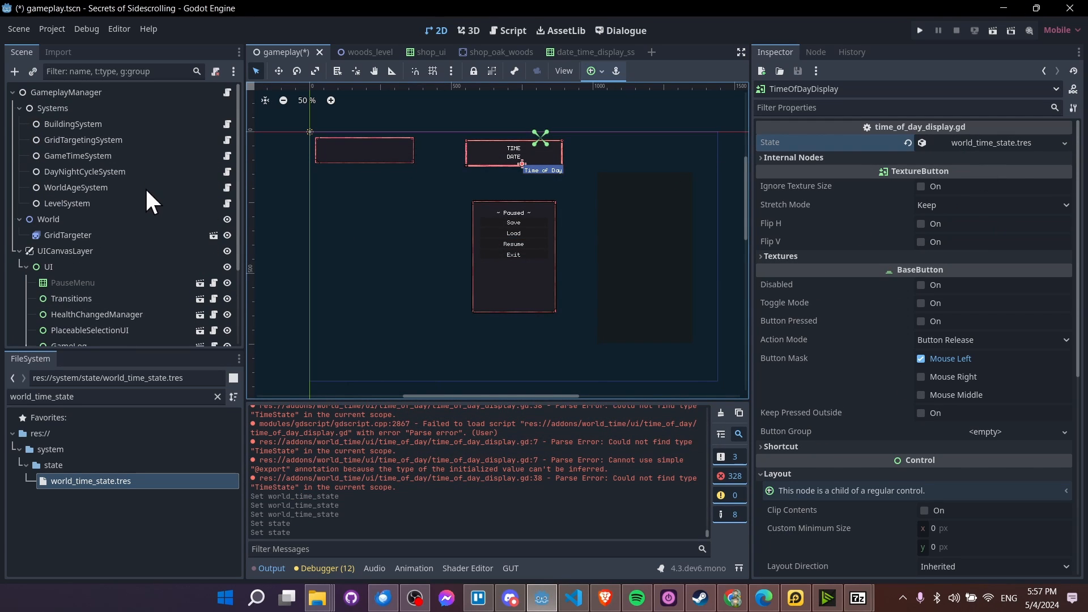
{"action": "left_click", "coordinate": [126, 153]}
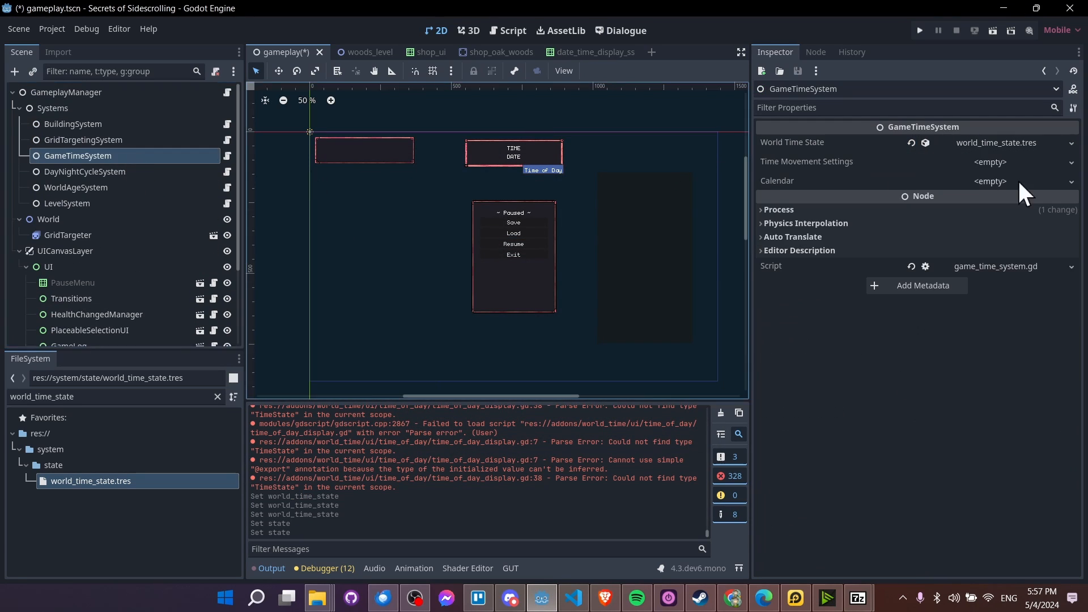
{"action": "left_click", "coordinate": [959, 163]}
{"action": "left_click", "coordinate": [973, 180]}
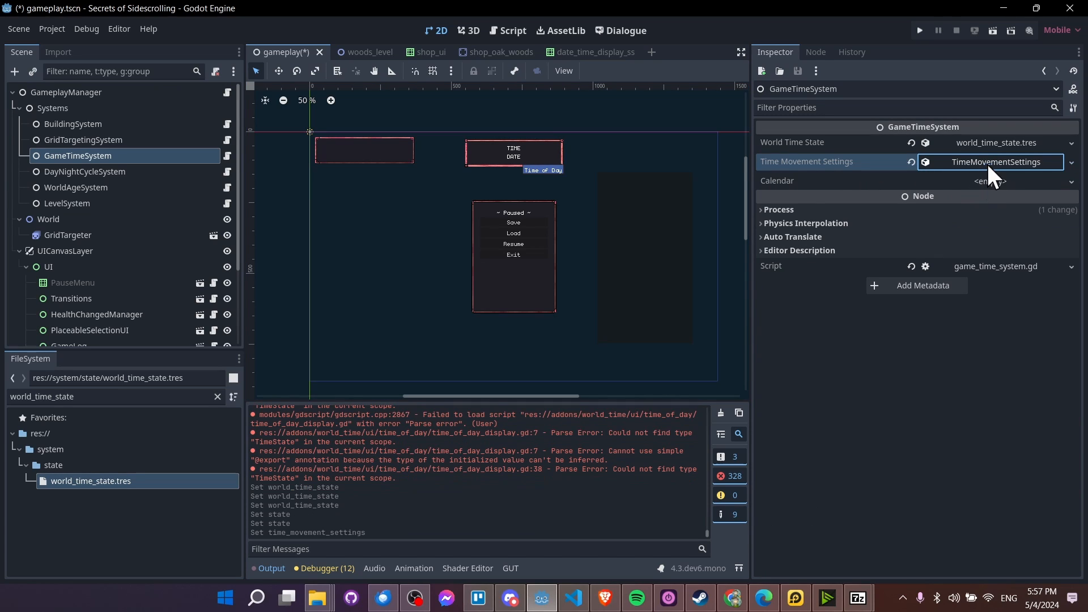
{"action": "left_click", "coordinate": [987, 162]}
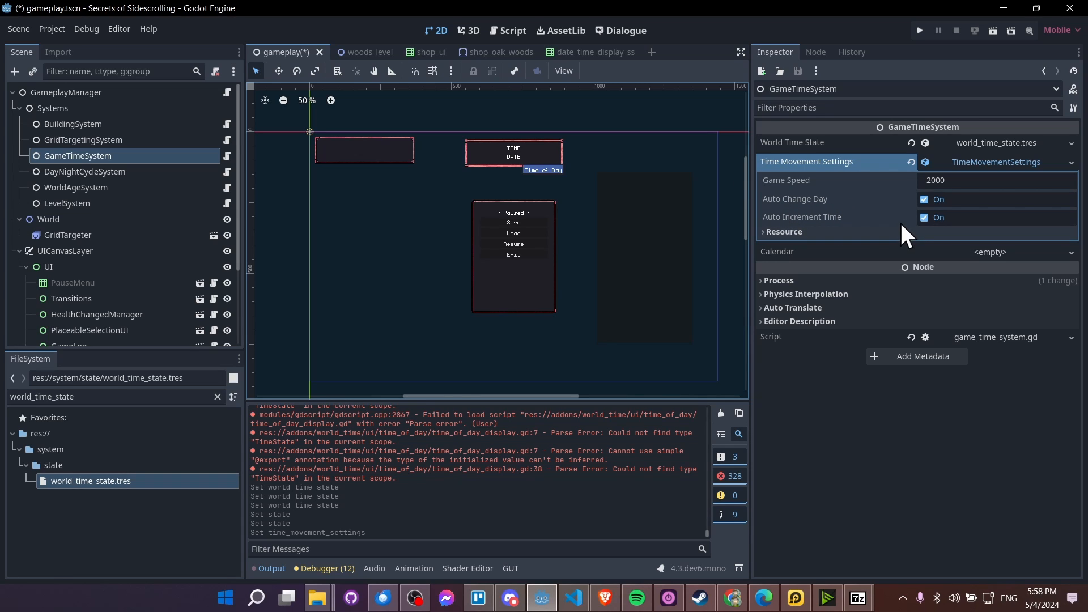
{"action": "mouse_move", "coordinate": [900, 223]}
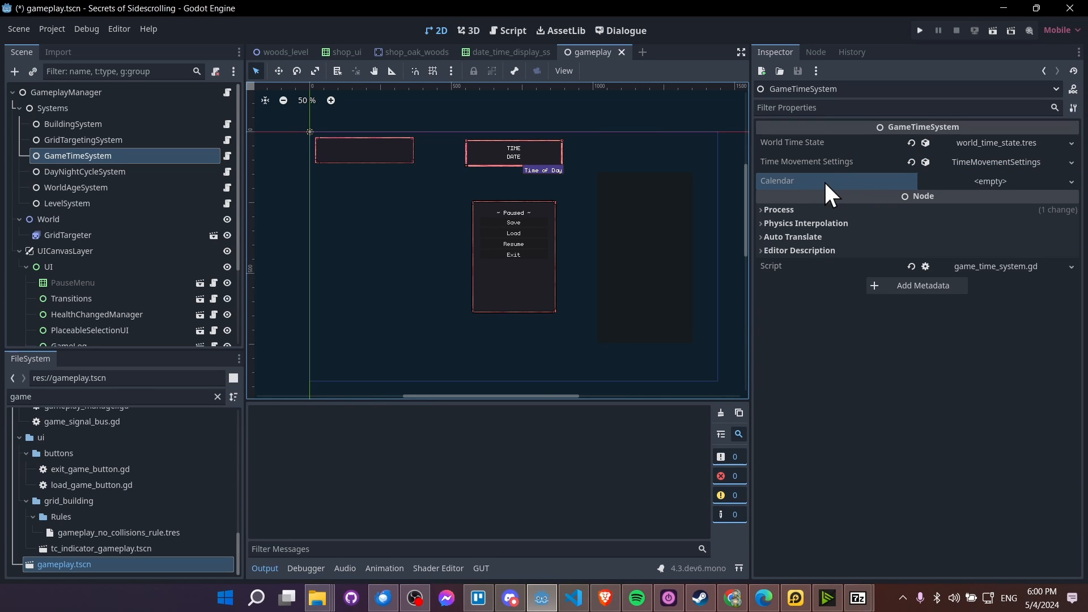
Load default_game_calendar.tres into the Calendar property of the GameTimeSystem node
{"action": "mouse_move", "coordinate": [824, 180]}
{"action": "left_click", "coordinate": [1071, 181]}
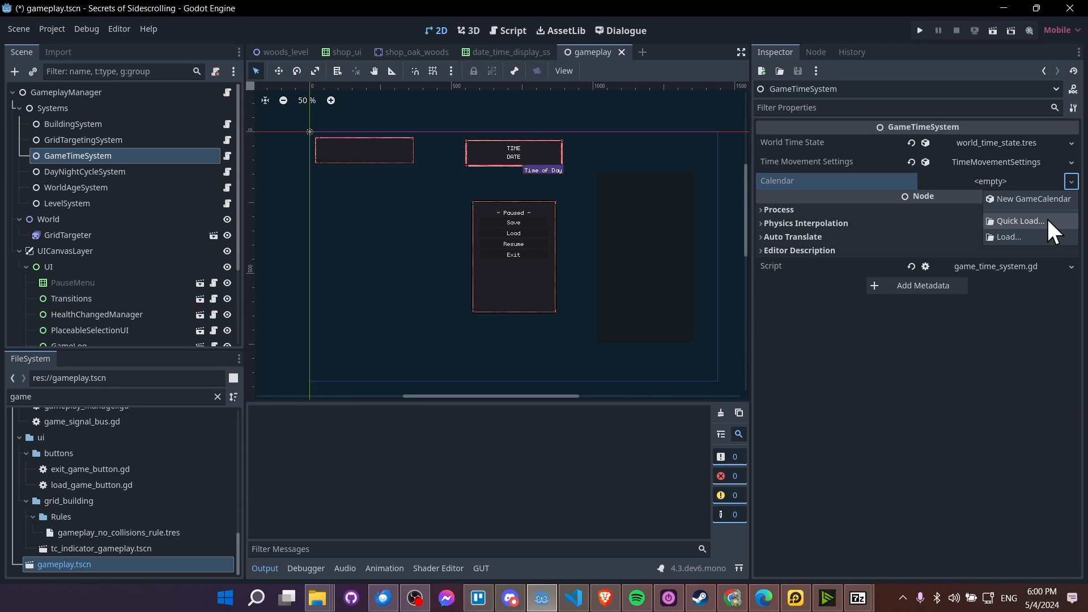
{"action": "left_click", "coordinate": [1047, 217]}
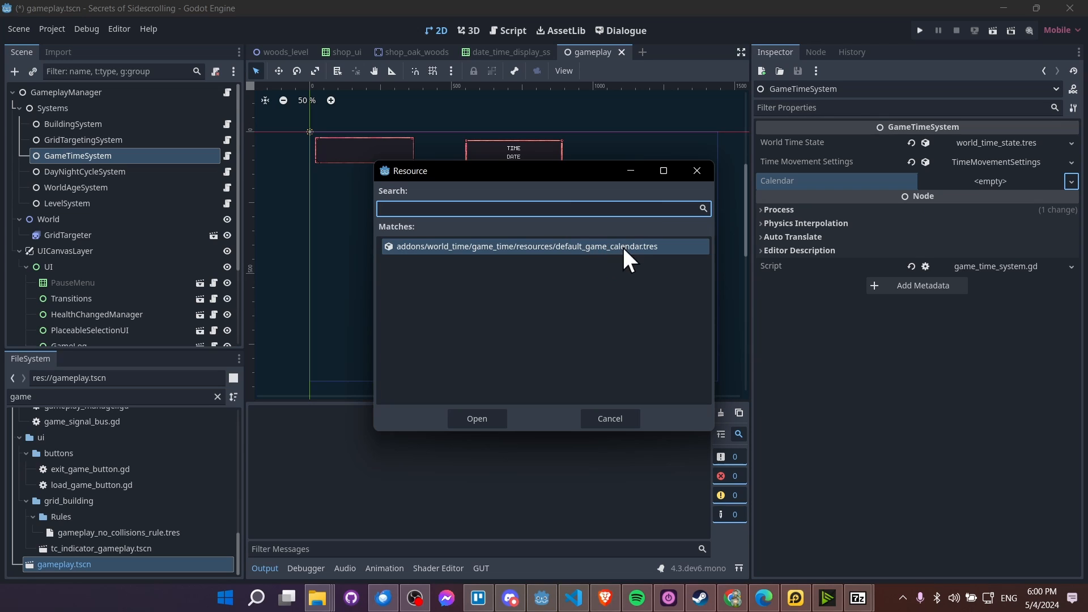
{"action": "double_click", "coordinate": [654, 244]}
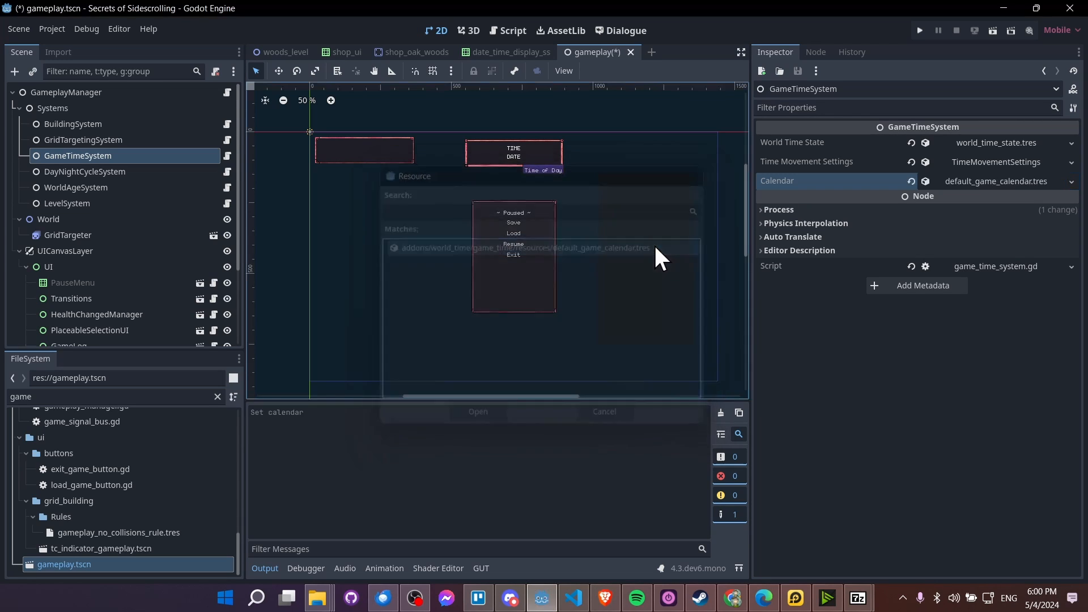
Examine the calendar's Game Years array, including the months of default_game_year.tres, and collapse the year entry again
{"action": "left_click", "coordinate": [1035, 182]}
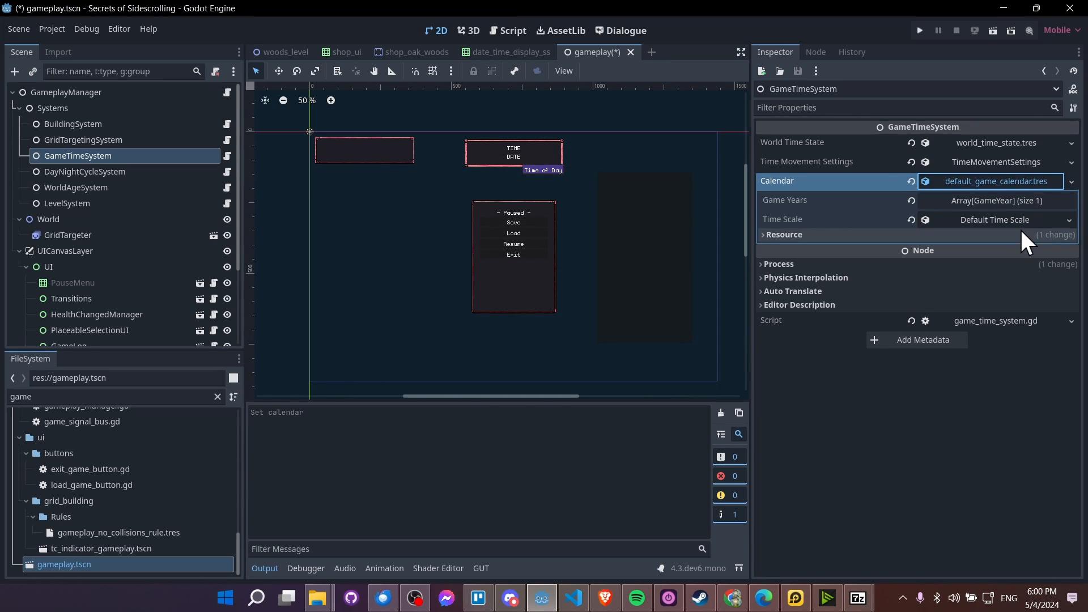
{"action": "left_click", "coordinate": [1022, 201]}
{"action": "left_click", "coordinate": [995, 241]}
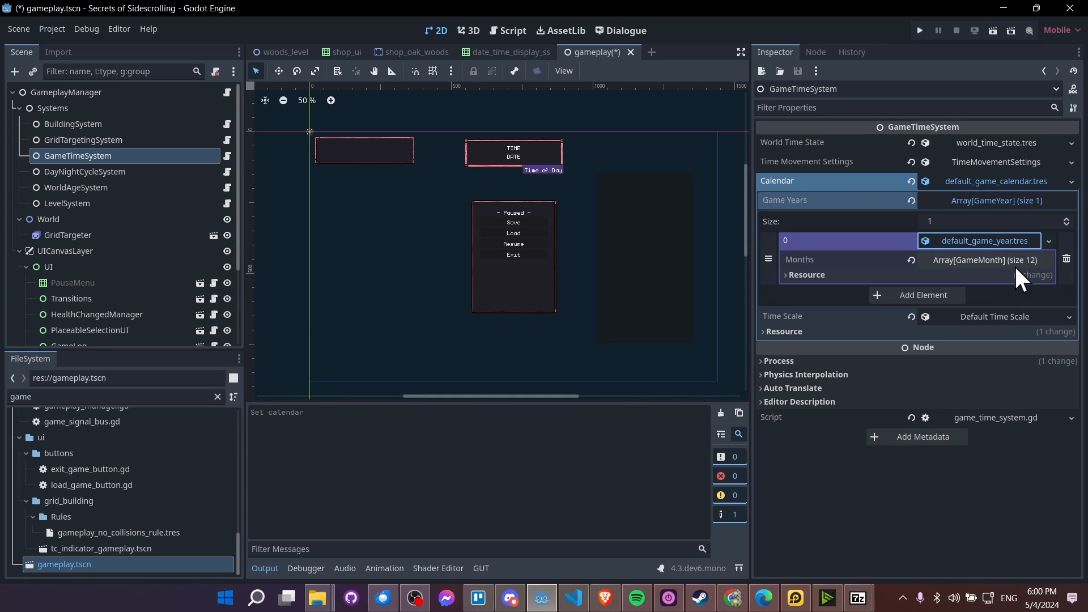
{"action": "left_click", "coordinate": [1016, 261]}
{"action": "left_click", "coordinate": [967, 302]}
{"action": "left_click", "coordinate": [980, 300]}
{"action": "left_click", "coordinate": [981, 318]}
{"action": "left_click", "coordinate": [981, 319]}
{"action": "left_click", "coordinate": [987, 338]}
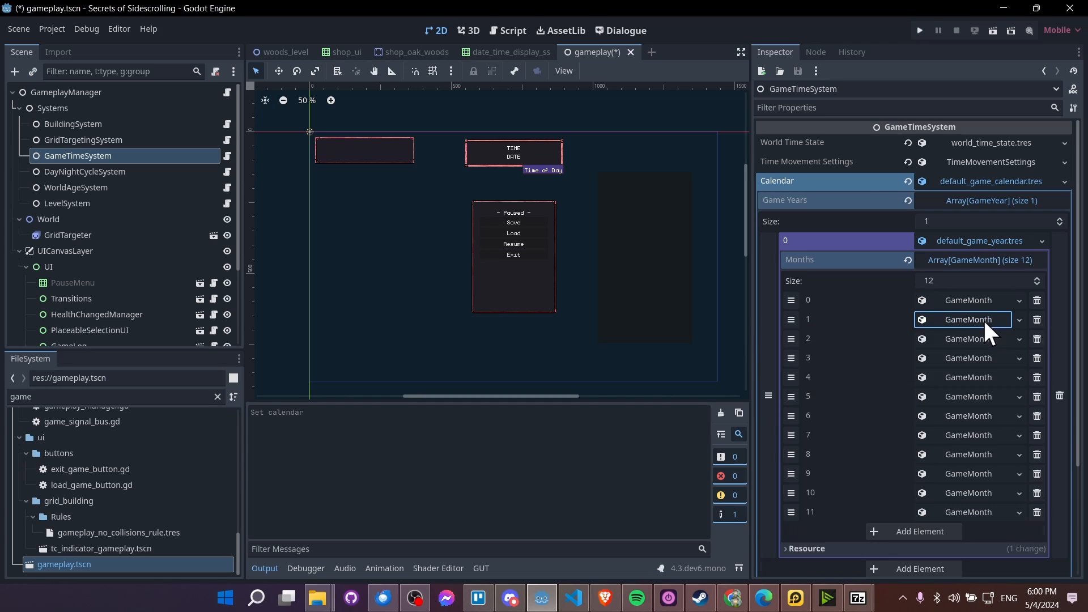
{"action": "left_click", "coordinate": [988, 338]}
{"action": "left_click", "coordinate": [1005, 260]}
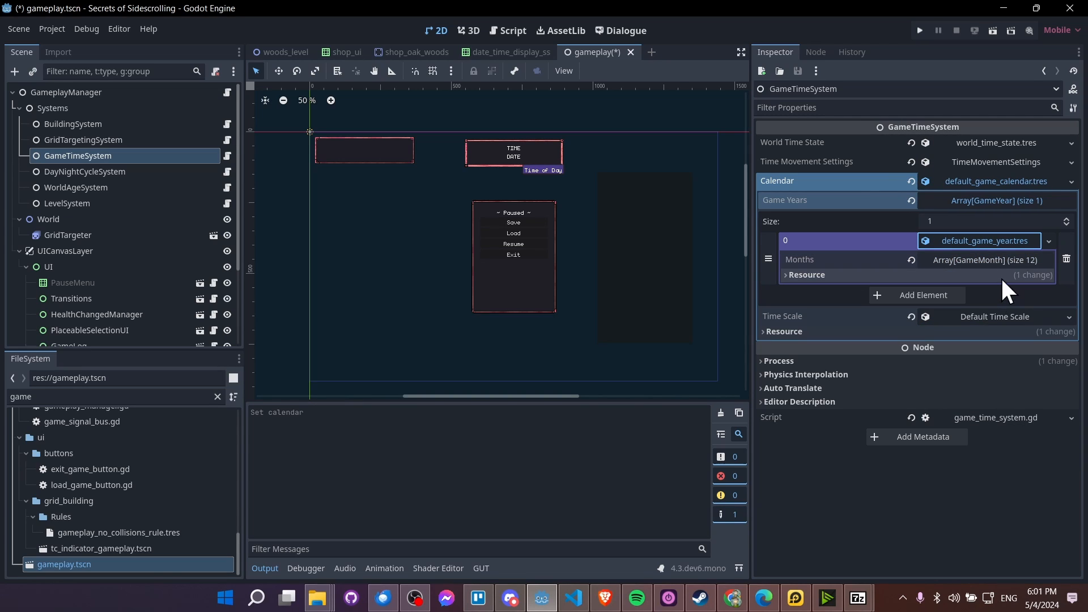
{"action": "left_click", "coordinate": [978, 241]}
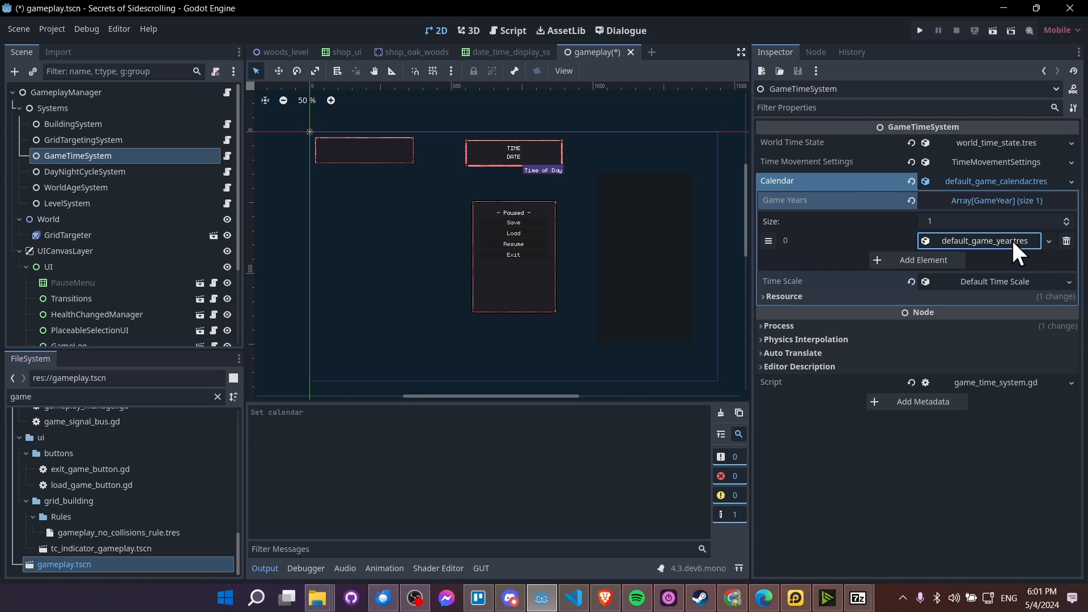
Increase the size of the calendar's Game Years array to 5
{"action": "left_click", "coordinate": [1066, 216]}
{"action": "left_click", "coordinate": [1067, 217]}
{"action": "left_click", "coordinate": [1067, 216]}
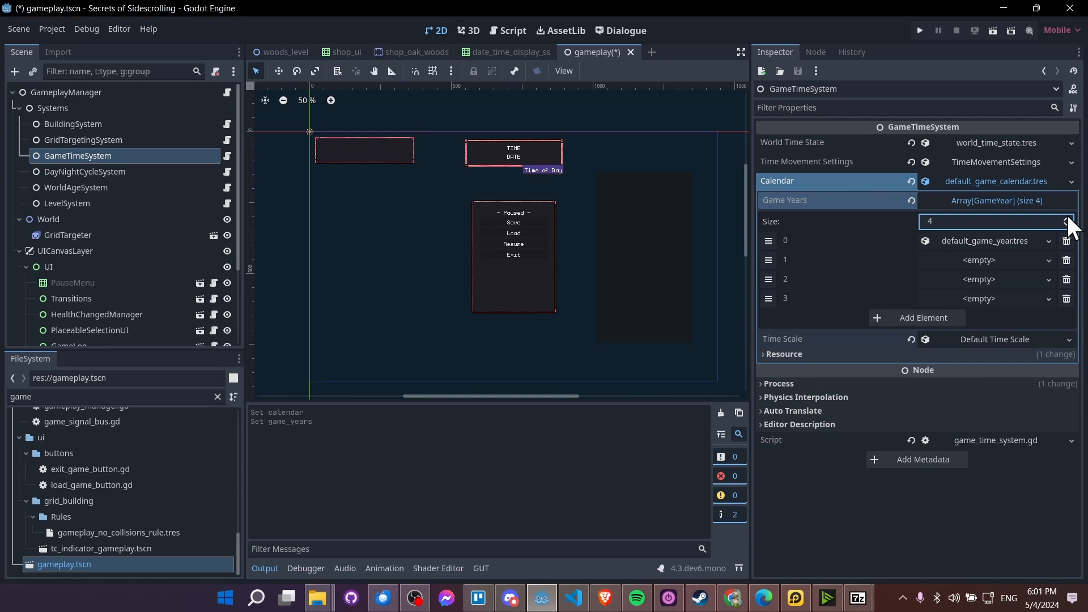
{"action": "left_click", "coordinate": [1067, 216]}
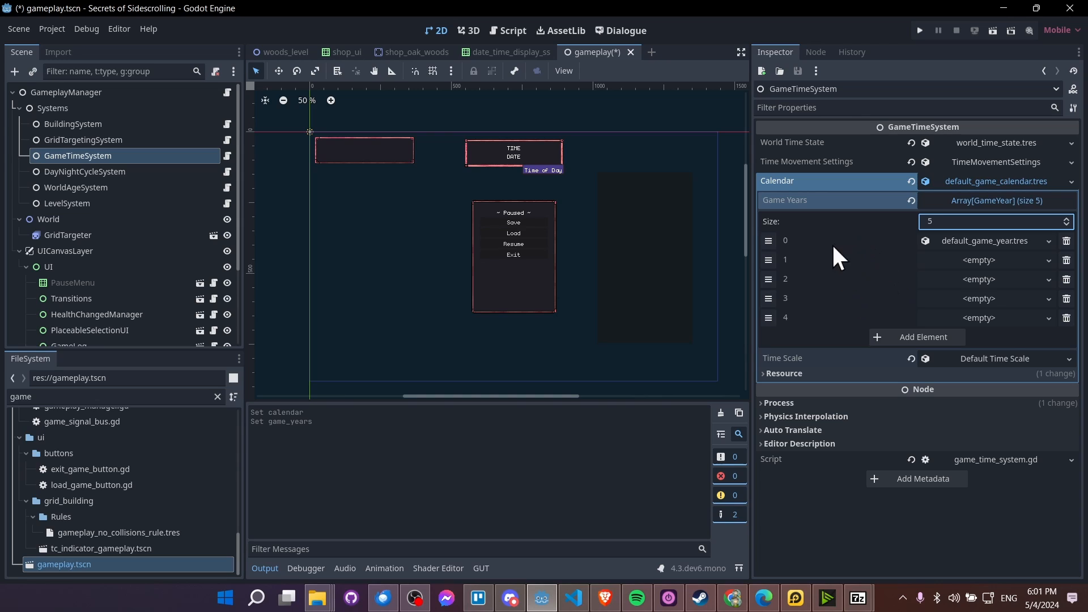
Remove all empty elements from the calendar's Game Years array and collapse it
{"action": "left_click", "coordinate": [1067, 318]}
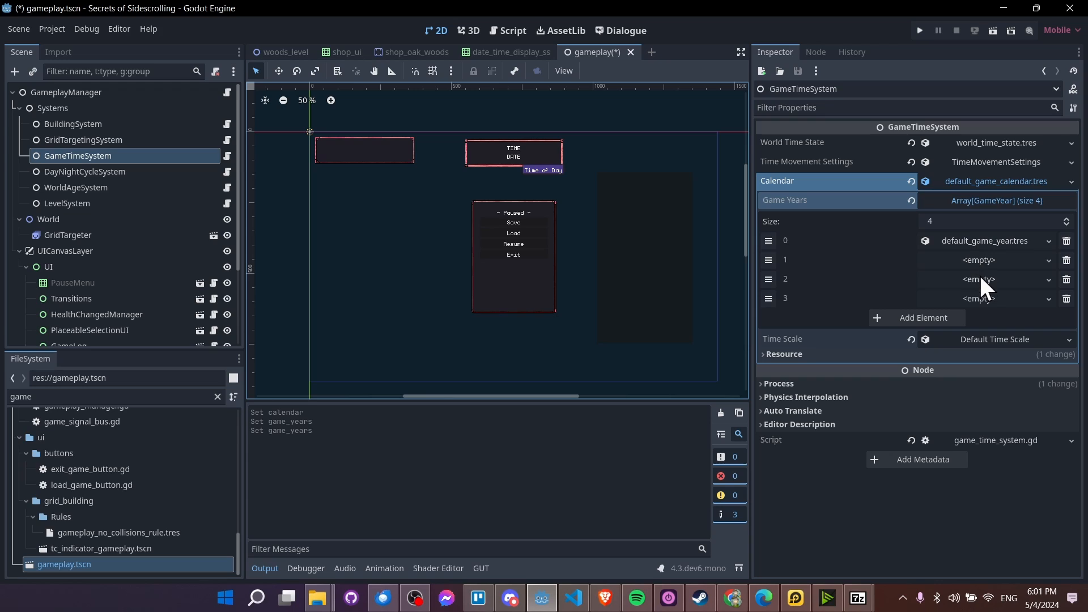
{"action": "left_click", "coordinate": [1066, 299]}
{"action": "left_click", "coordinate": [1066, 279]}
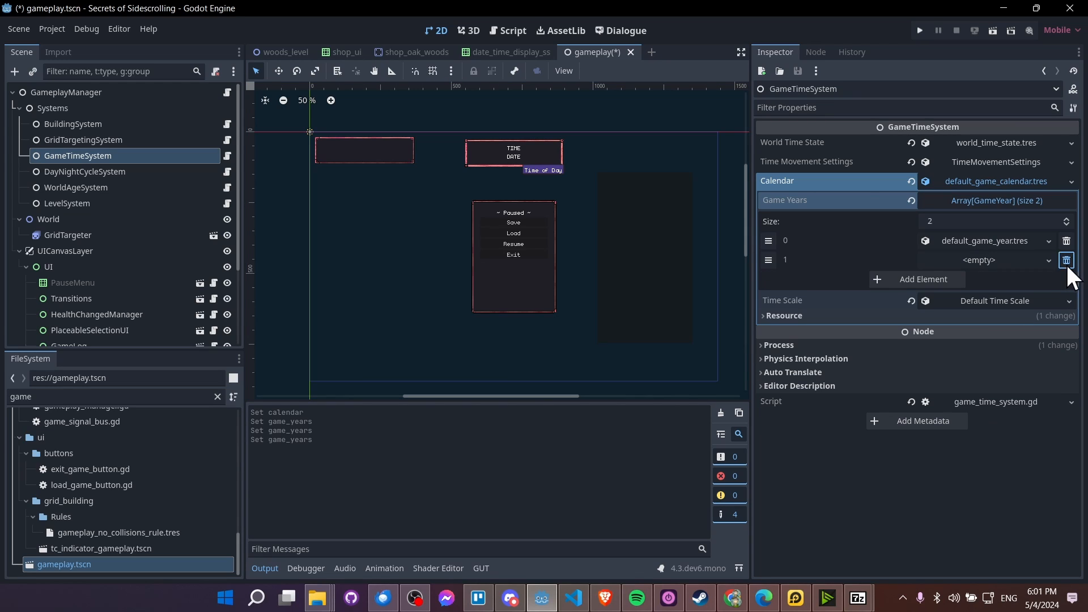
{"action": "left_click", "coordinate": [1067, 260]}
{"action": "left_click", "coordinate": [1012, 203]}
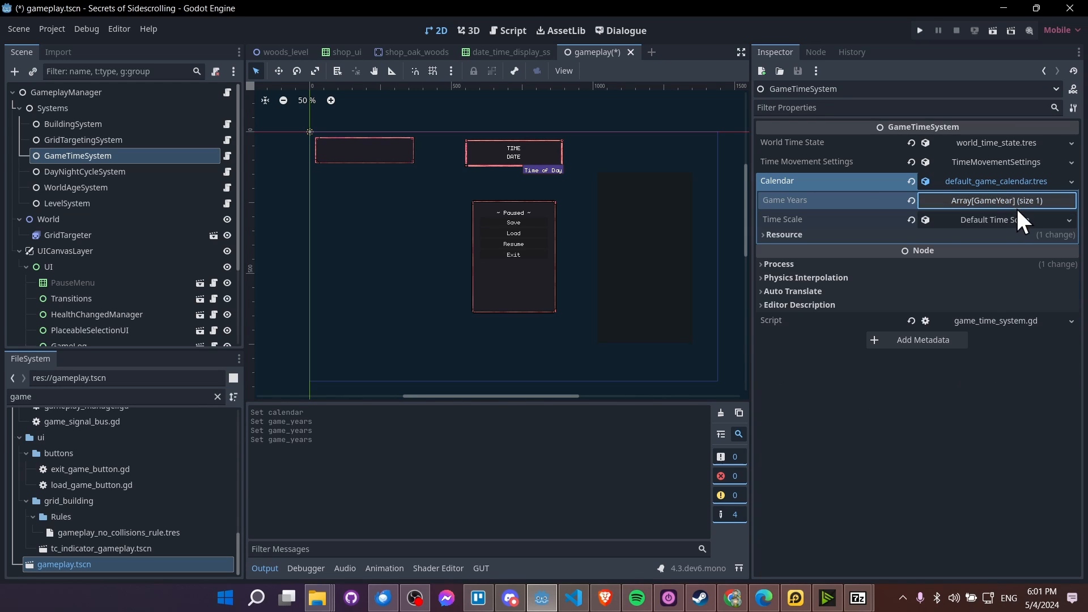
Examine the calendar's Default Time Scale settings, then collapse the Time Scale and the calendar
{"action": "left_click", "coordinate": [963, 224]}
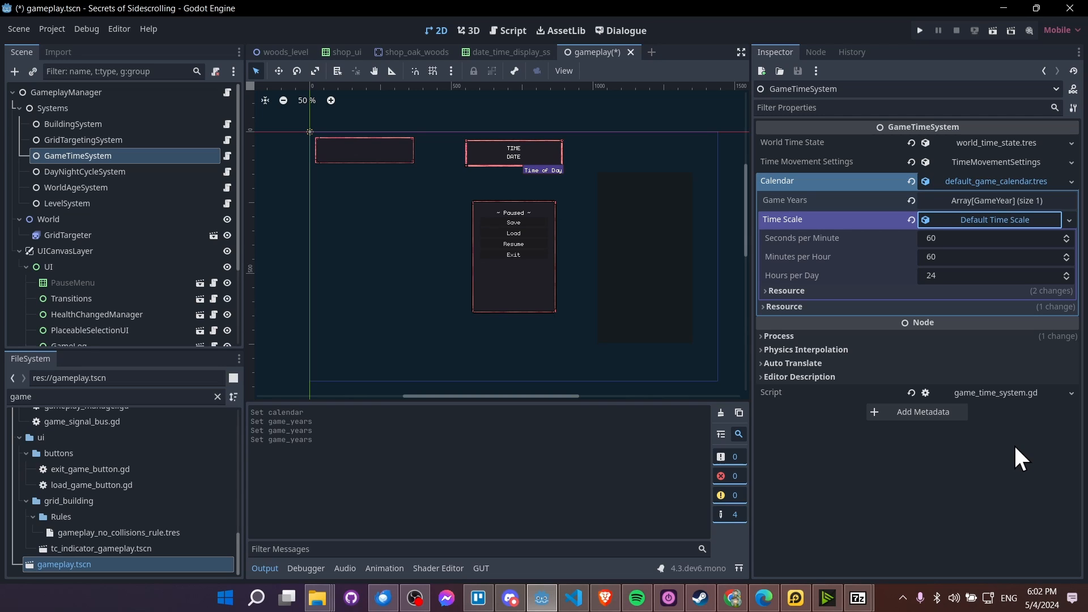
{"action": "left_click", "coordinate": [987, 218]}
{"action": "left_click", "coordinate": [1020, 218]}
{"action": "left_click", "coordinate": [1012, 220]}
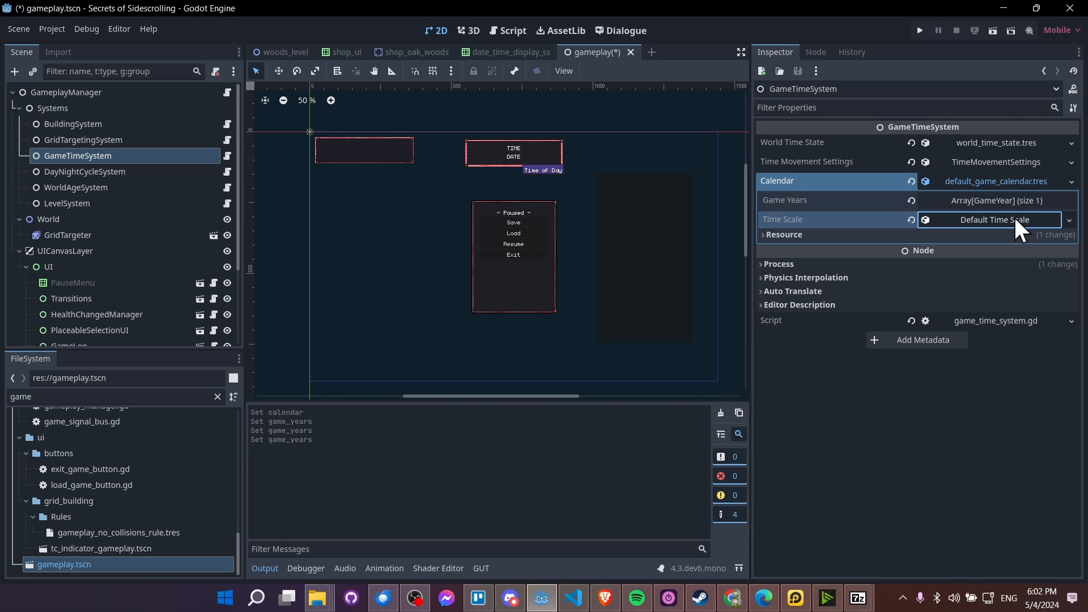
{"action": "left_click", "coordinate": [1027, 179]}
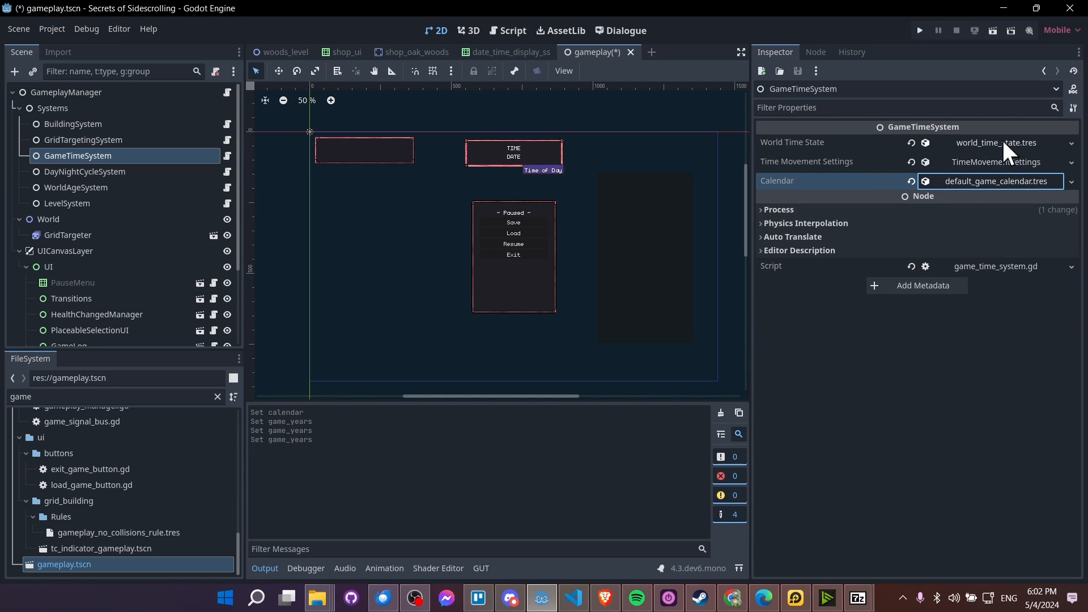
Create a new TimesOfDaySet for the Times of Day property of the DayNightCycleSystem node
{"action": "left_click", "coordinate": [134, 171]}
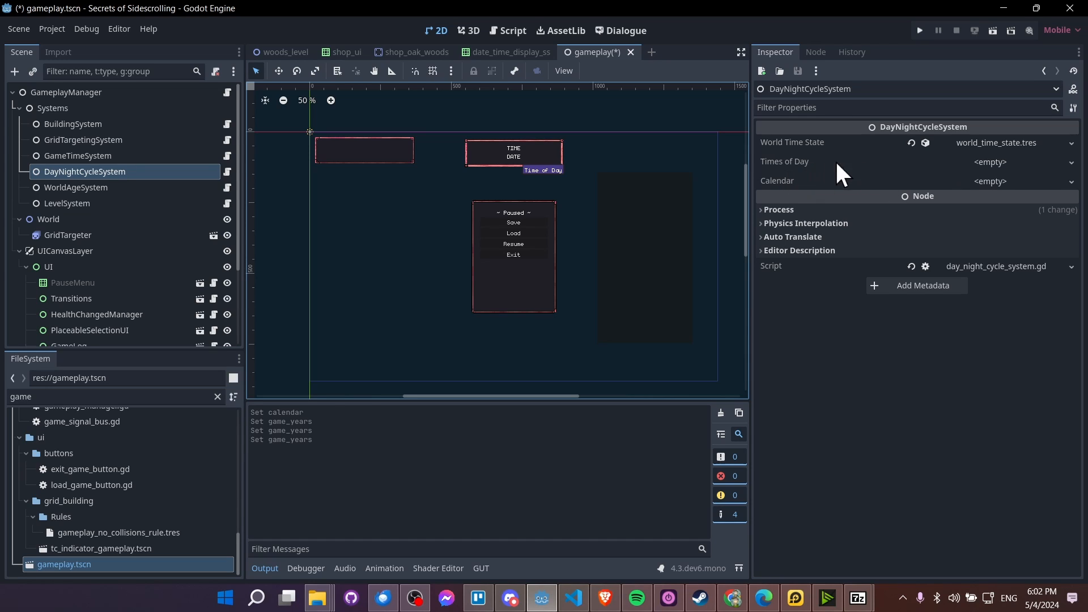
{"action": "left_click", "coordinate": [979, 161]}
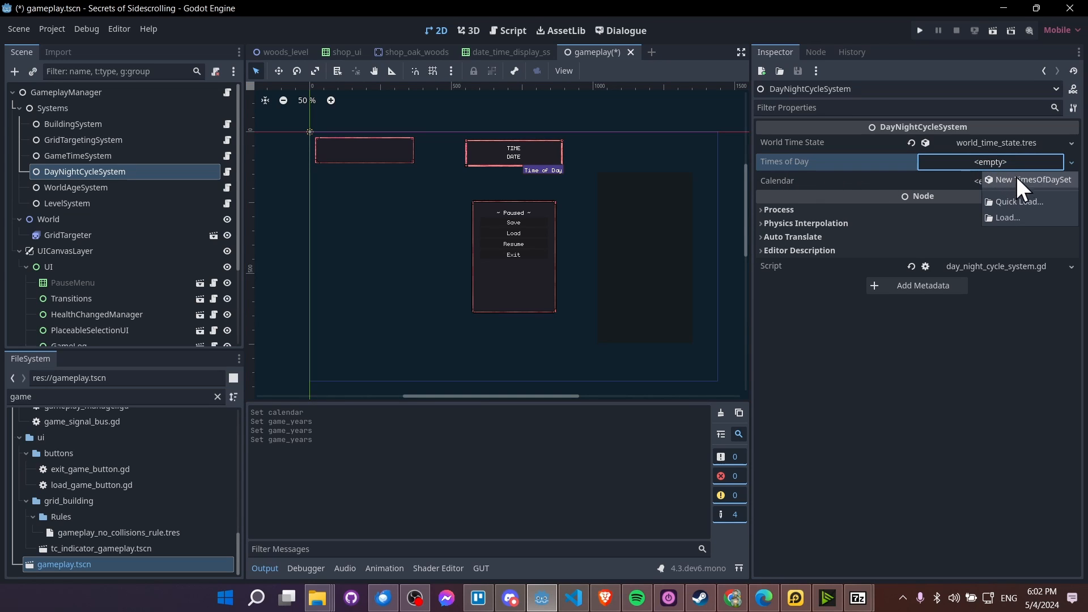
{"action": "left_click", "coordinate": [1015, 179]}
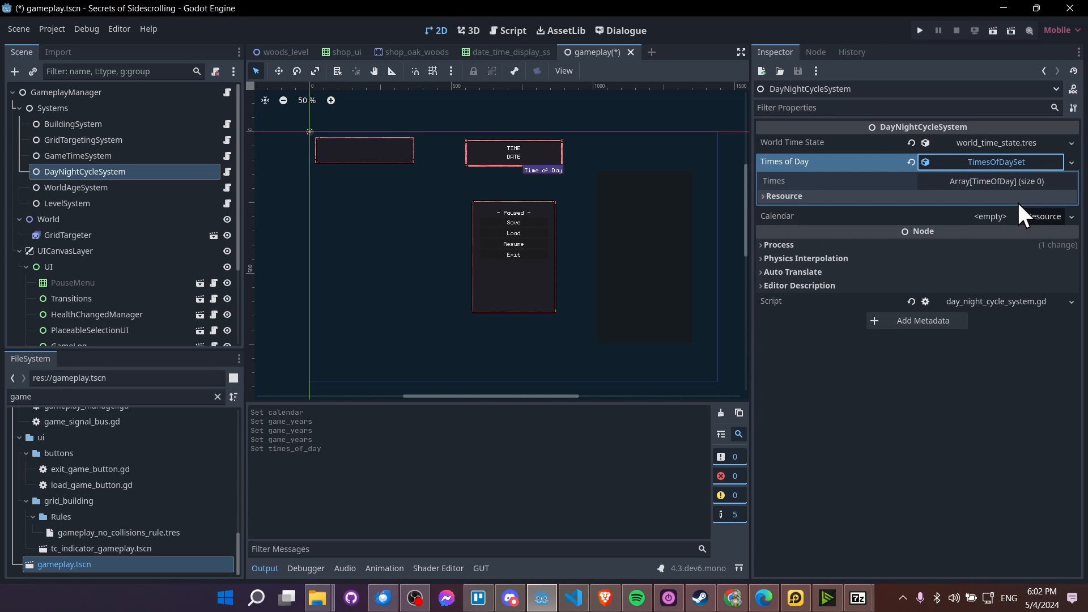
Set the size of the Times array in the DayNightCycleSystem's TimesOfDaySet to 4
{"action": "left_click", "coordinate": [1043, 181]}
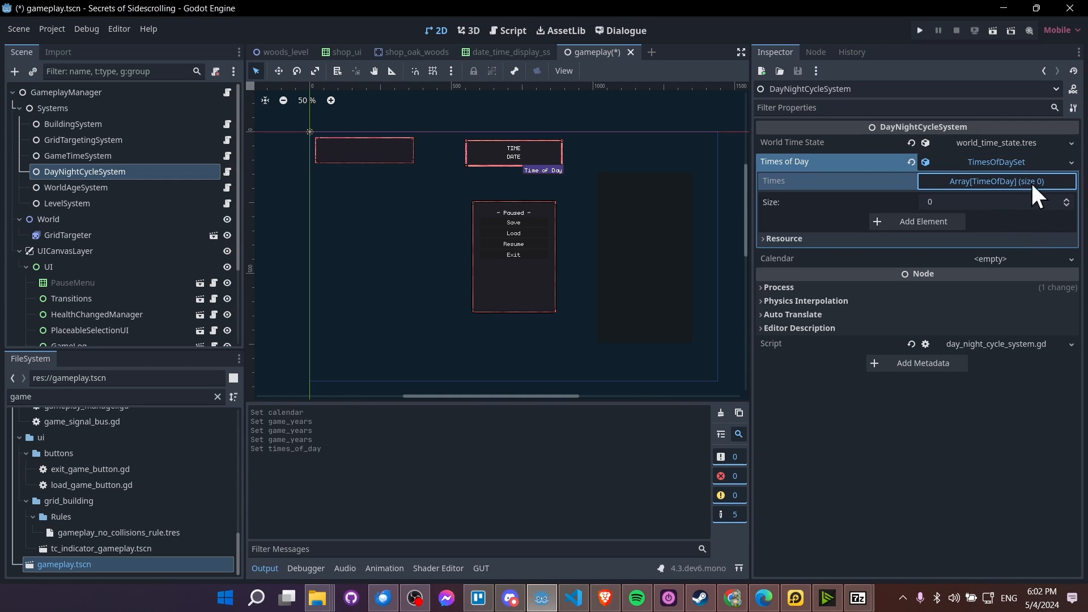
{"action": "left_click", "coordinate": [977, 181]}
{"action": "right_click", "coordinate": [983, 155]}
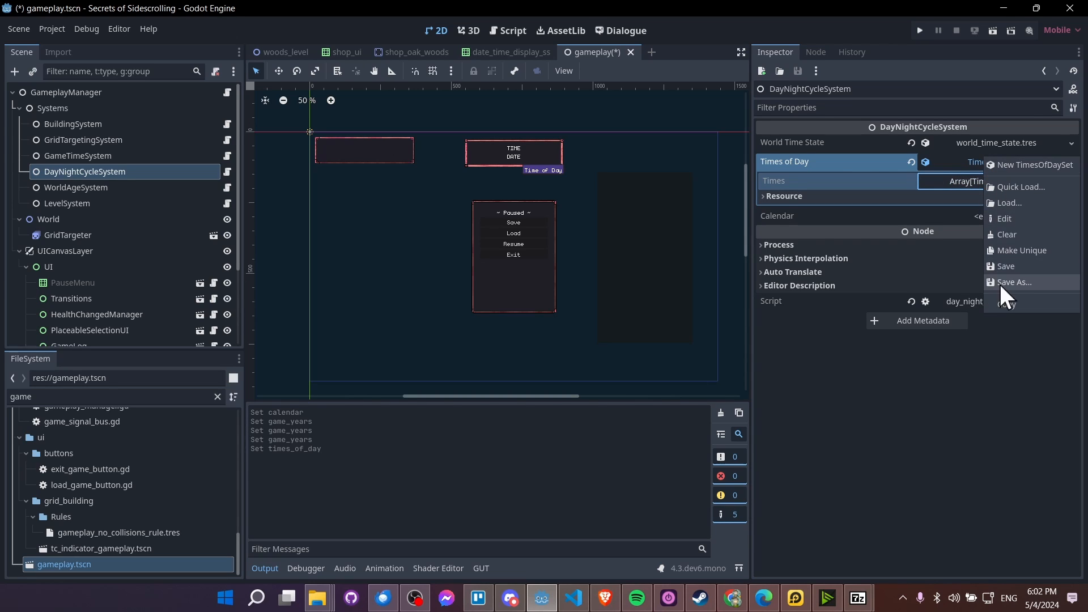
{"action": "left_click", "coordinate": [1050, 509]}
{"action": "left_click", "coordinate": [1025, 181]}
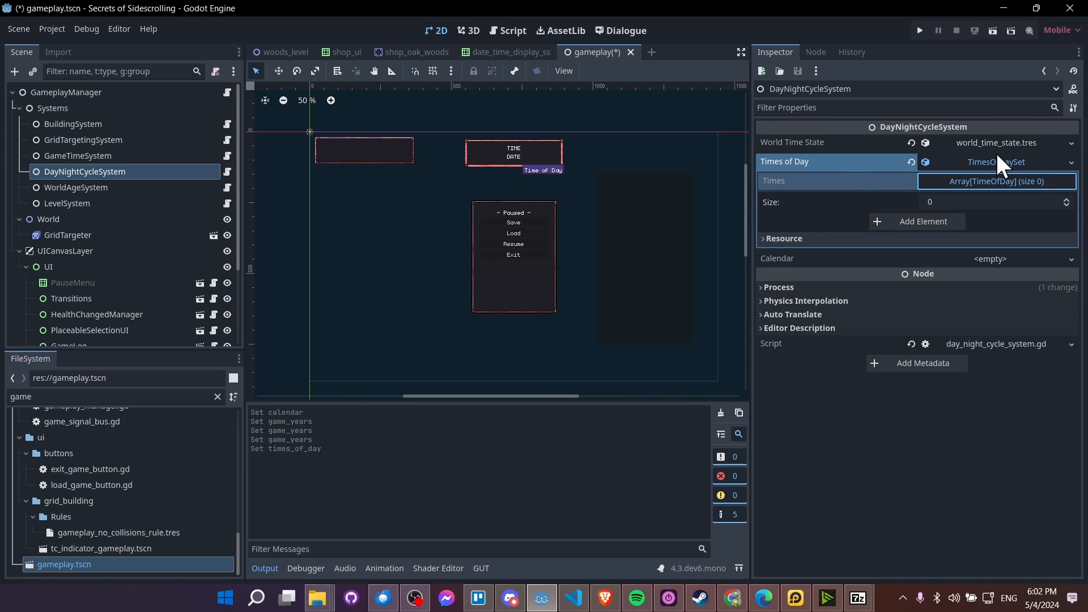
{"action": "left_click", "coordinate": [1066, 197]}
{"action": "left_click", "coordinate": [1066, 198]}
{"action": "left_click", "coordinate": [1067, 197]}
{"action": "left_click", "coordinate": [1066, 197]}
Search the project files for time_of_day and locate the time-of-day resources in res://system/time_of_day
{"action": "left_click", "coordinate": [128, 400]}
{"action": "type", "text": "game"}
{"action": "key", "text": "BackSpace"}
{"action": "key", "text": "BackSpace"}
{"action": "key", "text": "BackSpace"}
{"action": "key", "text": "BackSpace"}
{"action": "type", "text": "time"}
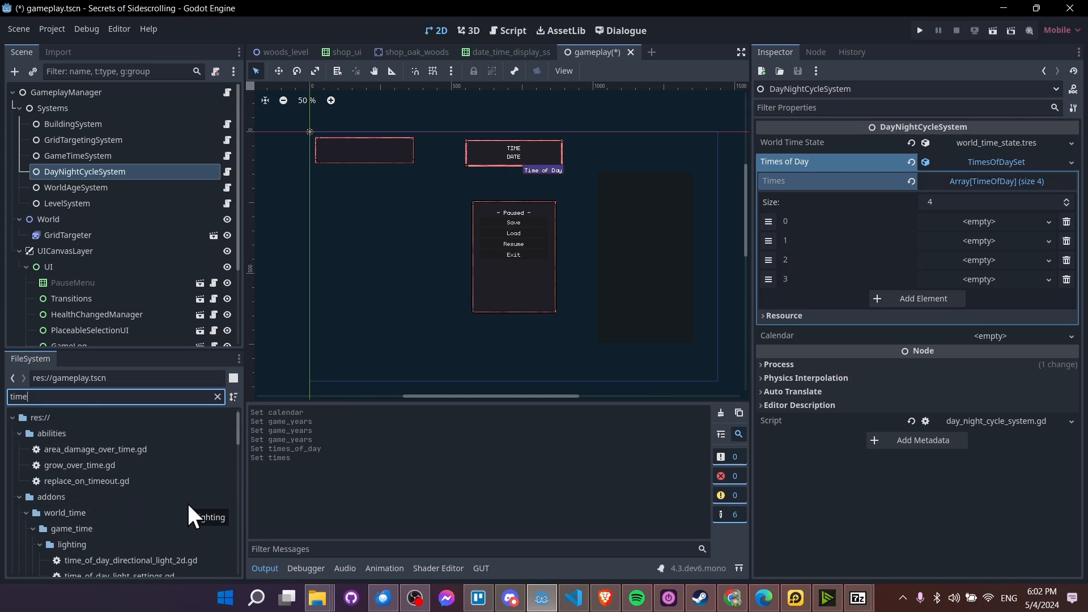
{"action": "type", "text": "_of_day"}
{"action": "scroll", "coordinate": [137, 541], "scroll_direction": "down", "scroll_amount": 5}
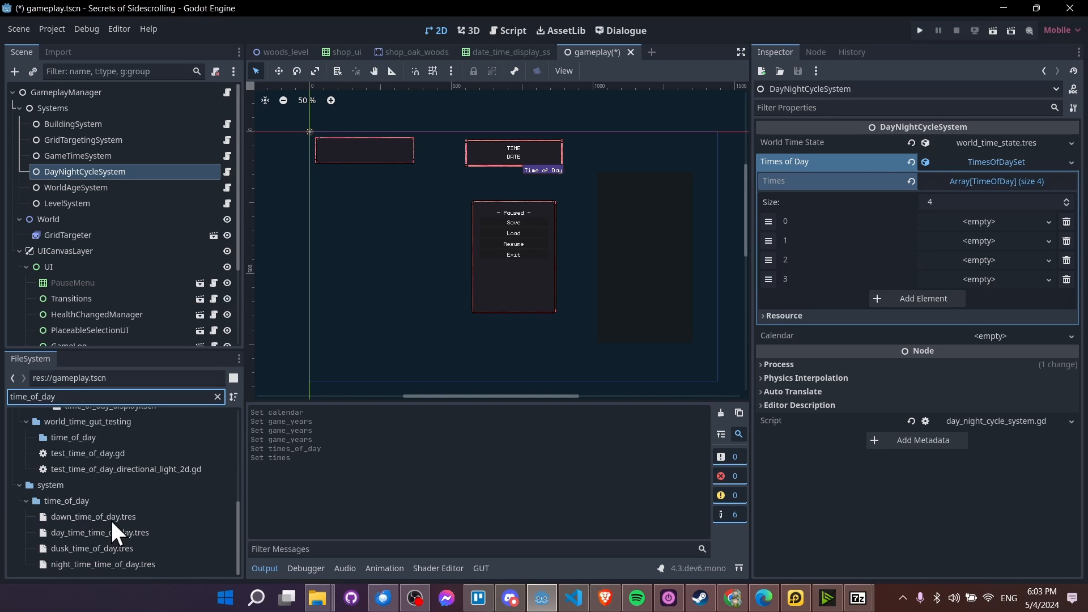
Fill Times elements 0 to 3 with dawn_time_of_day.tres, day_time_time_of_day.tres, dusk_time_of_day.tres and night_time_time_of_day.tres in that order
{"action": "left_click_drag", "start_coordinate": [90, 516], "coordinate": [980, 221]}
{"action": "left_click_drag", "start_coordinate": [94, 533], "coordinate": [954, 263]}
{"action": "left_click_drag", "start_coordinate": [156, 566], "coordinate": [940, 278]}
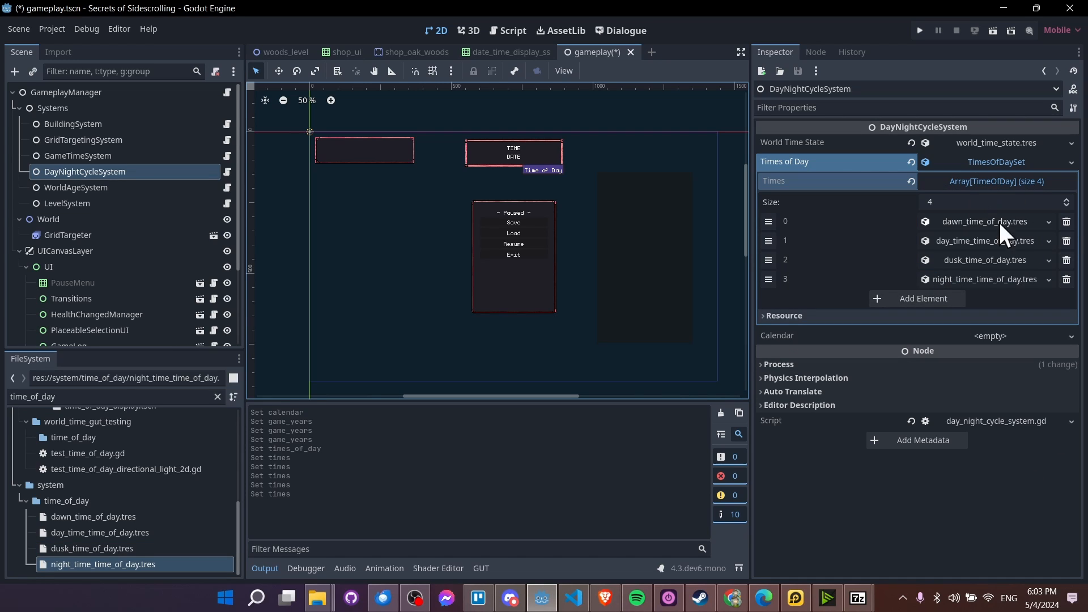
Examine the dawn resource's Enter Time, Transition Duration and Color settings, then collapse it and the Times of Day set
{"action": "left_click", "coordinate": [1050, 221]}
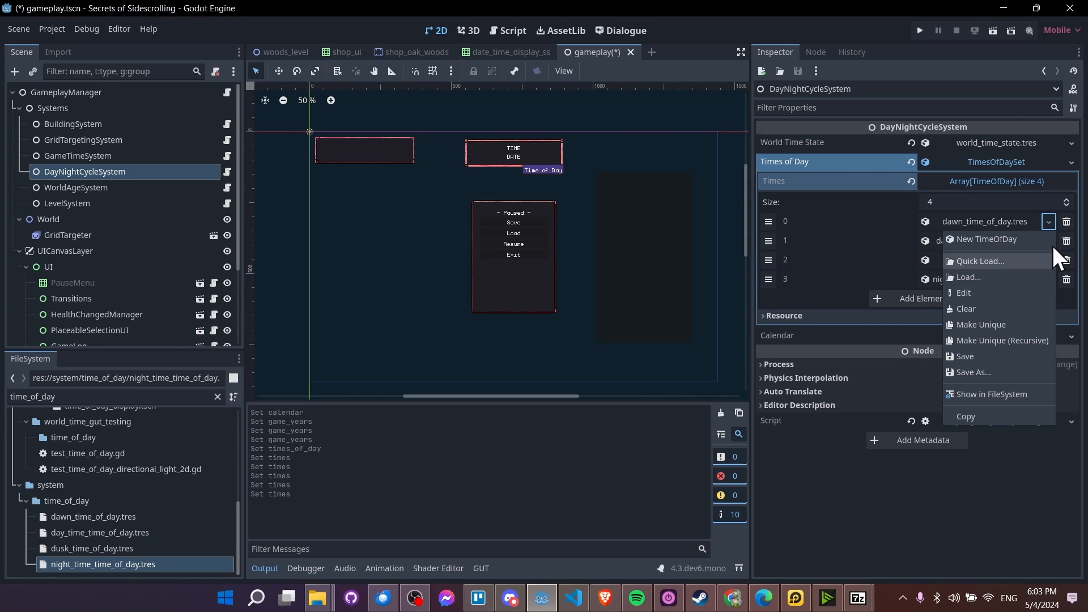
{"action": "left_click", "coordinate": [1050, 218]}
{"action": "left_click", "coordinate": [1009, 221]}
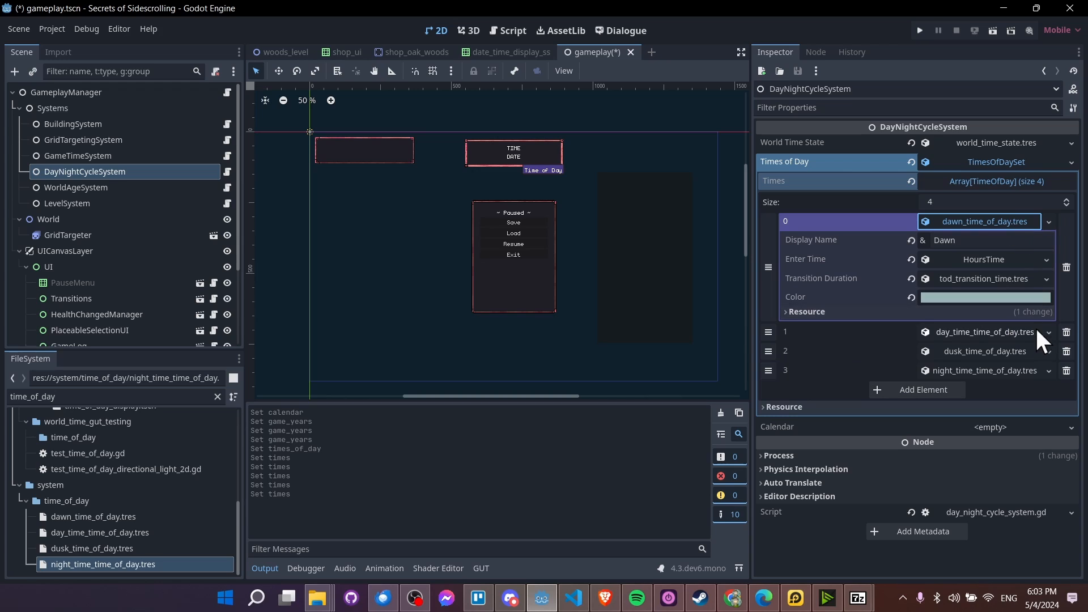
{"action": "left_click", "coordinate": [986, 260]}
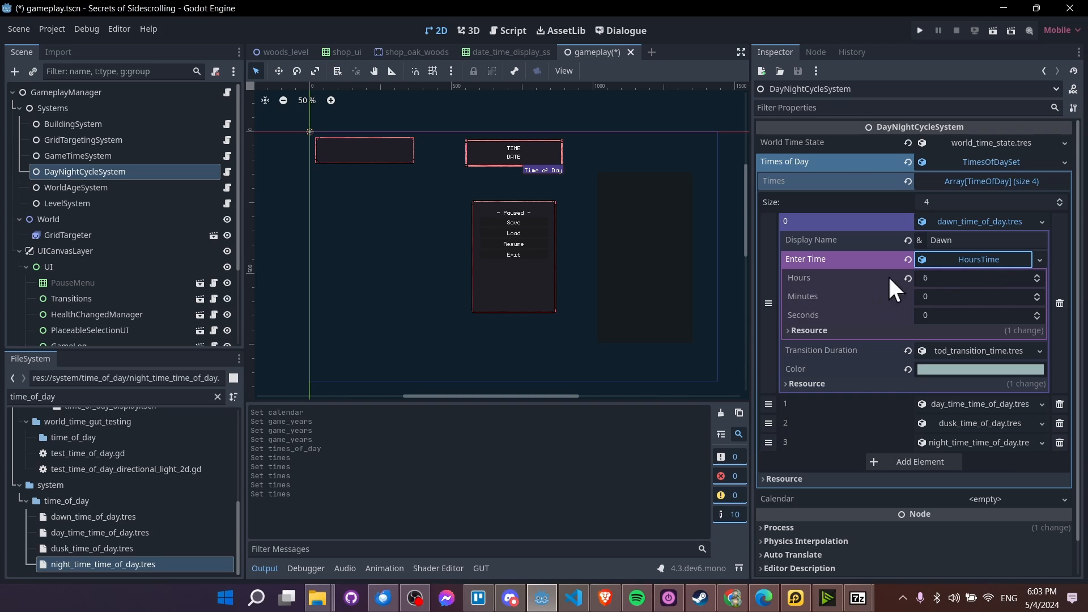
{"action": "left_click", "coordinate": [991, 260]}
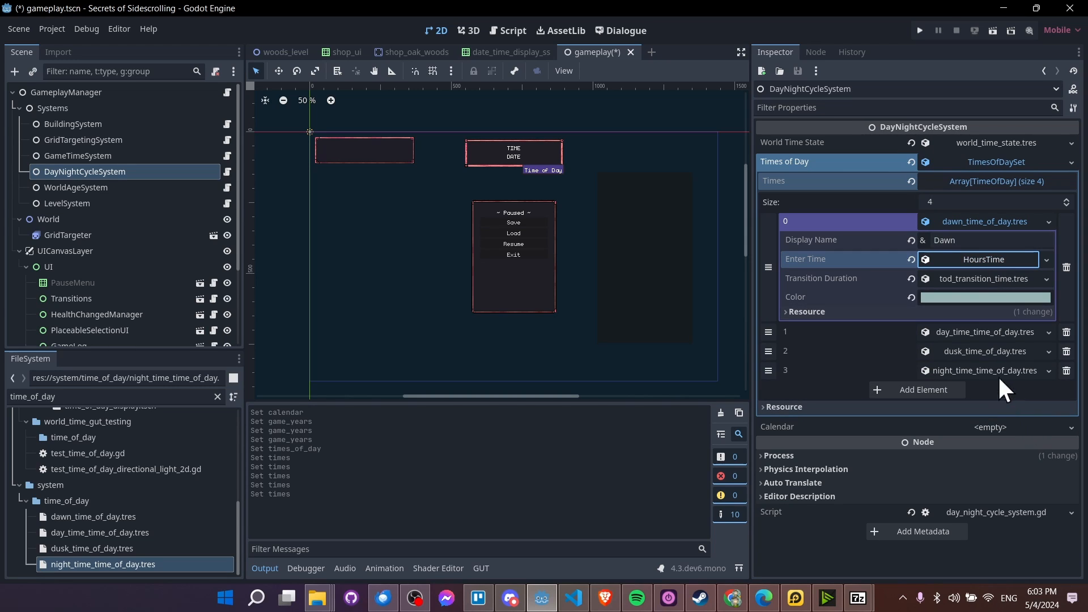
{"action": "left_click", "coordinate": [997, 279]}
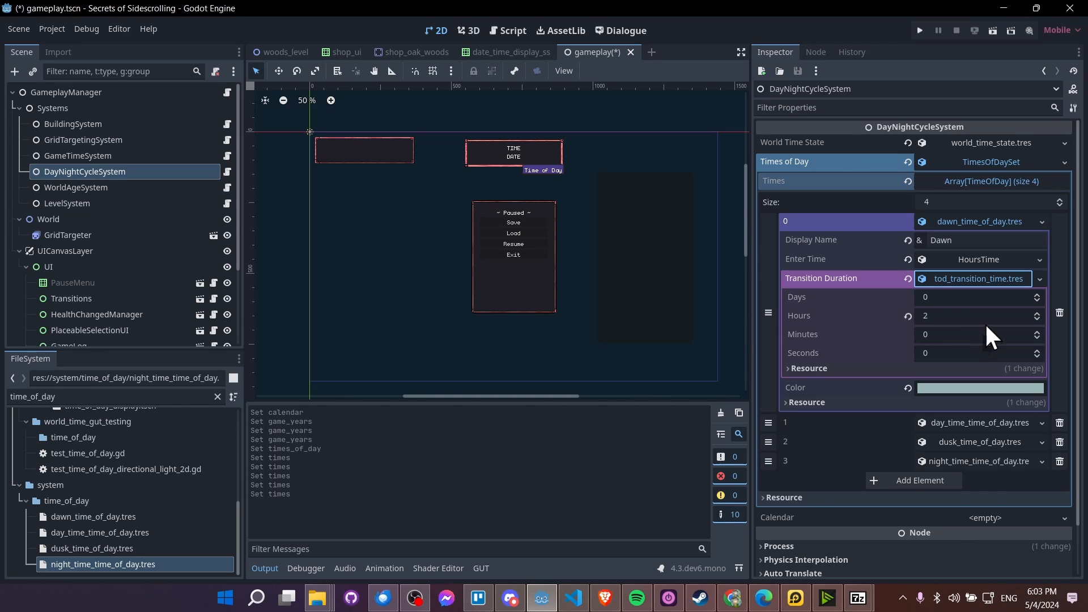
{"action": "left_click", "coordinate": [983, 279]}
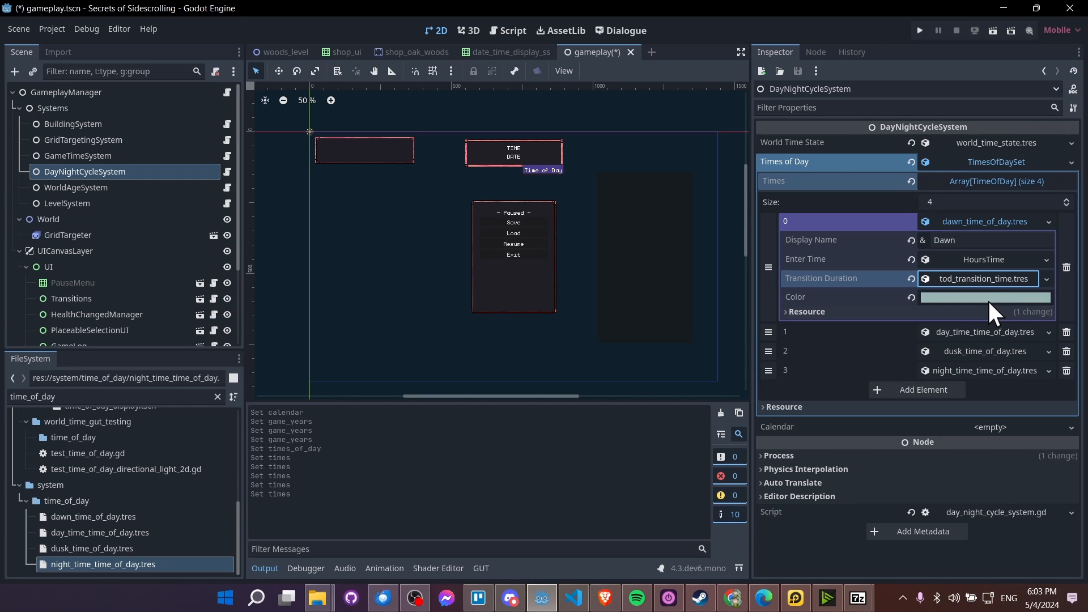
{"action": "mouse_move", "coordinate": [988, 300]}
{"action": "scroll", "coordinate": [601, 216], "scroll_direction": "up", "scroll_amount": 3}
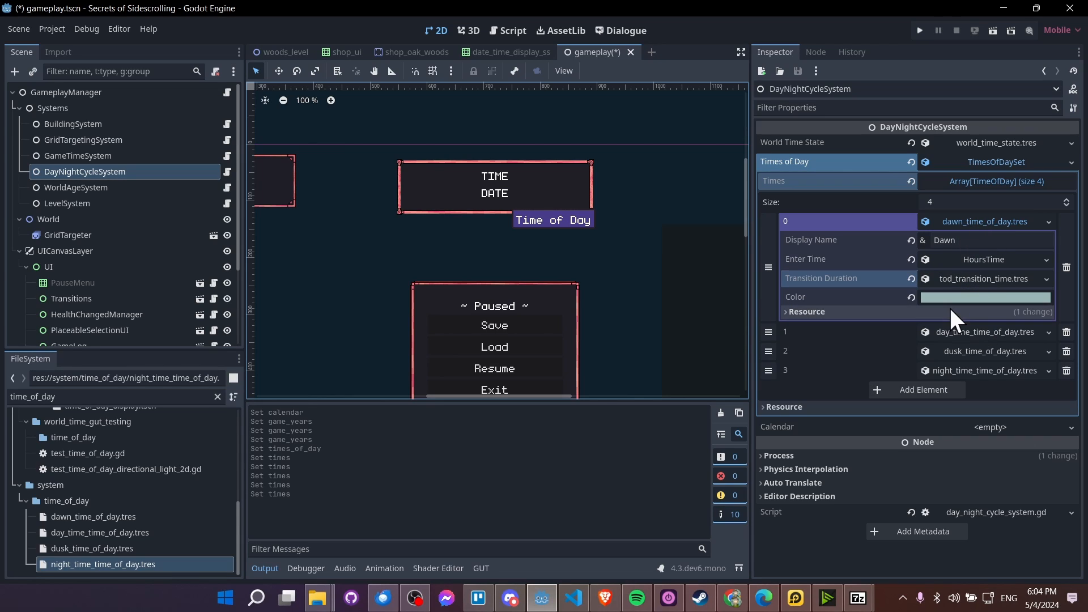
{"action": "left_click", "coordinate": [990, 222]}
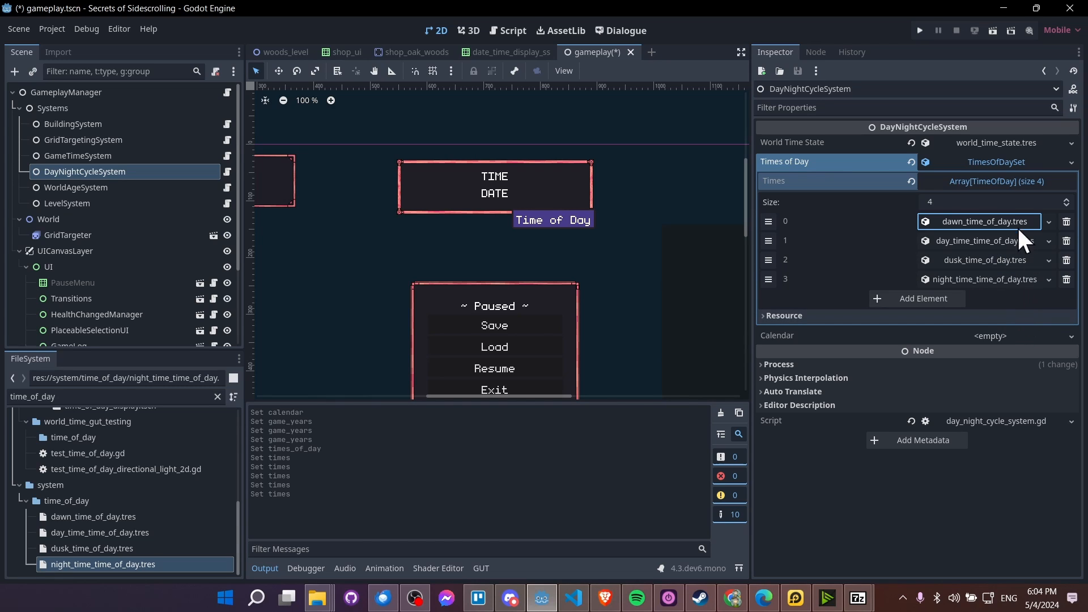
{"action": "left_click", "coordinate": [1002, 179]}
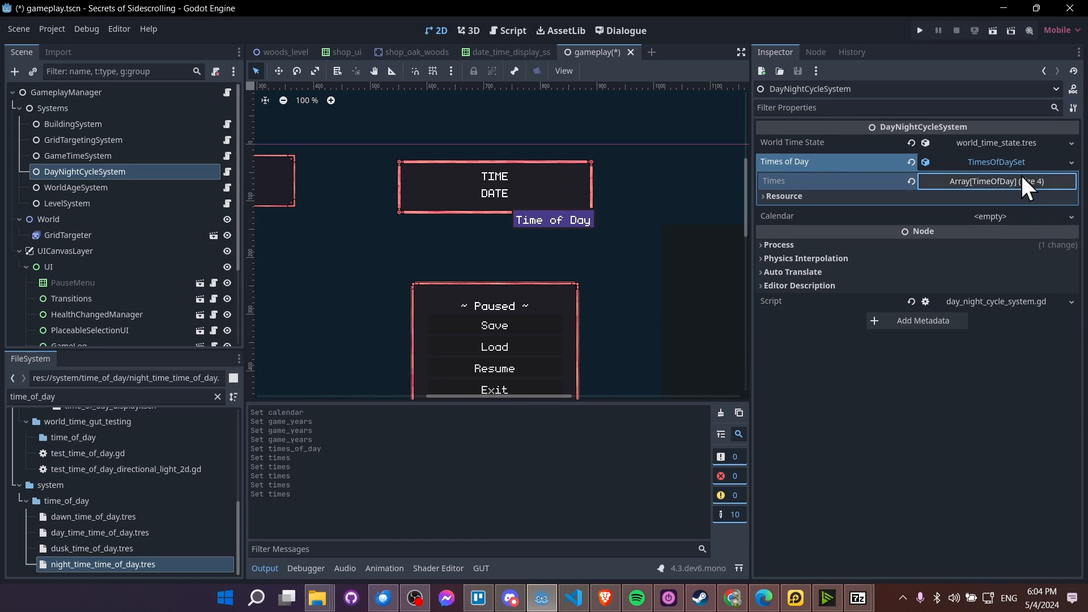
{"action": "left_click", "coordinate": [1021, 162]}
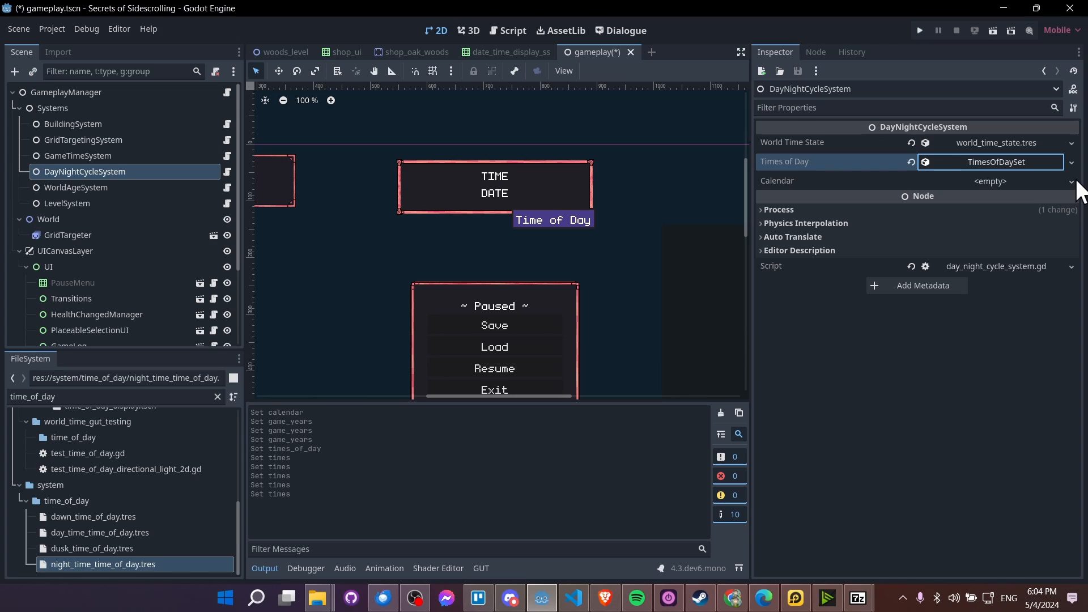
Quick-load default_game_calendar.tres as the Calendar of the DayNightCycleSystem node
{"action": "left_click", "coordinate": [1072, 181]}
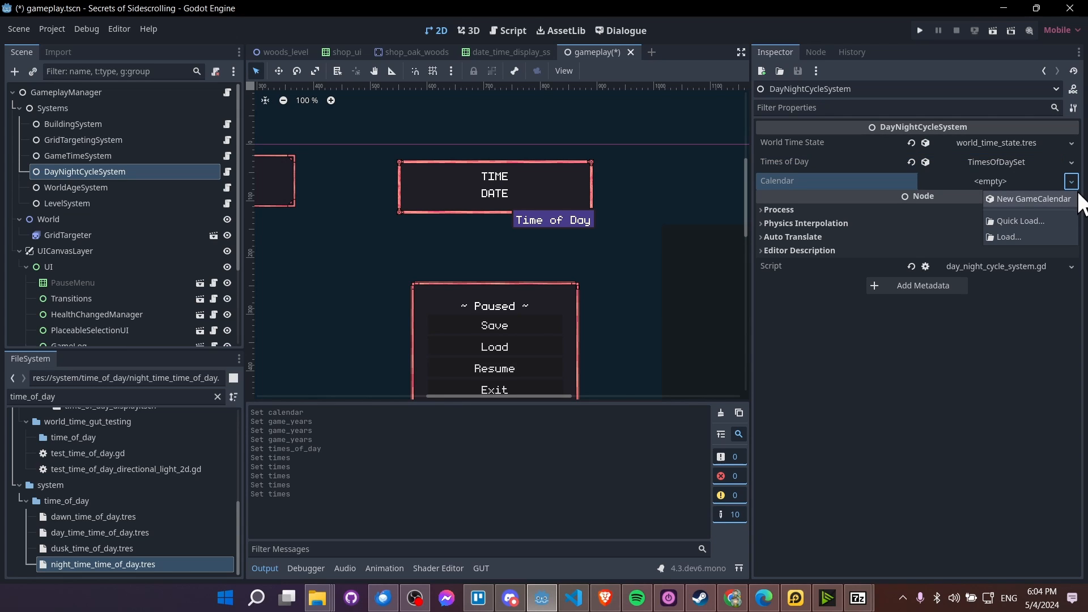
{"action": "left_click", "coordinate": [1049, 222]}
{"action": "double_click", "coordinate": [614, 242]}
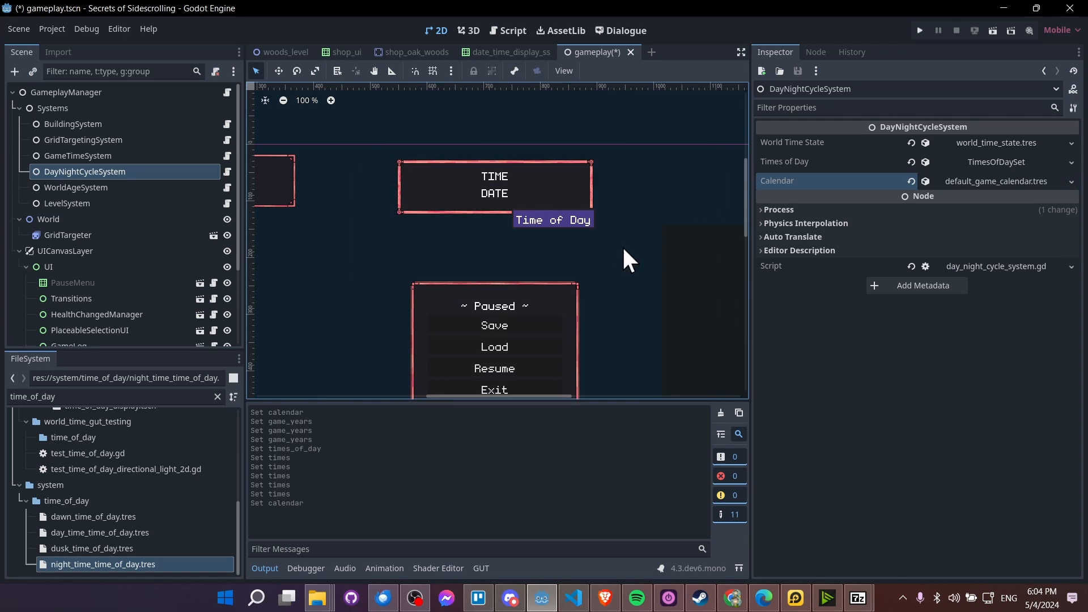
Create a new AgeState for the World Age State of the WorldAgeSystem node and look over its fields
{"action": "left_click", "coordinate": [102, 189]}
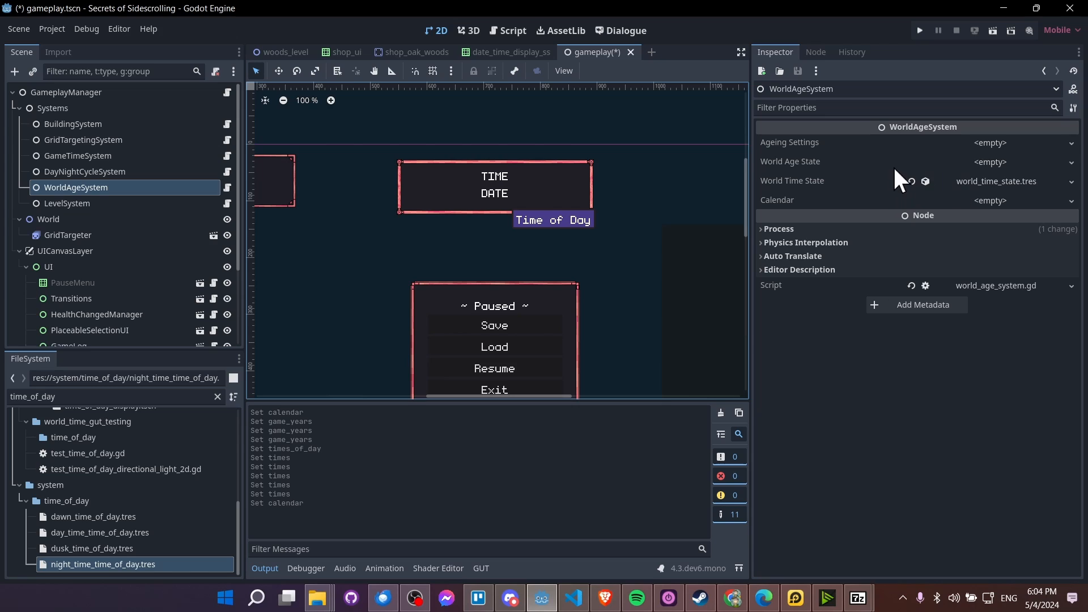
{"action": "left_click", "coordinate": [1032, 167]}
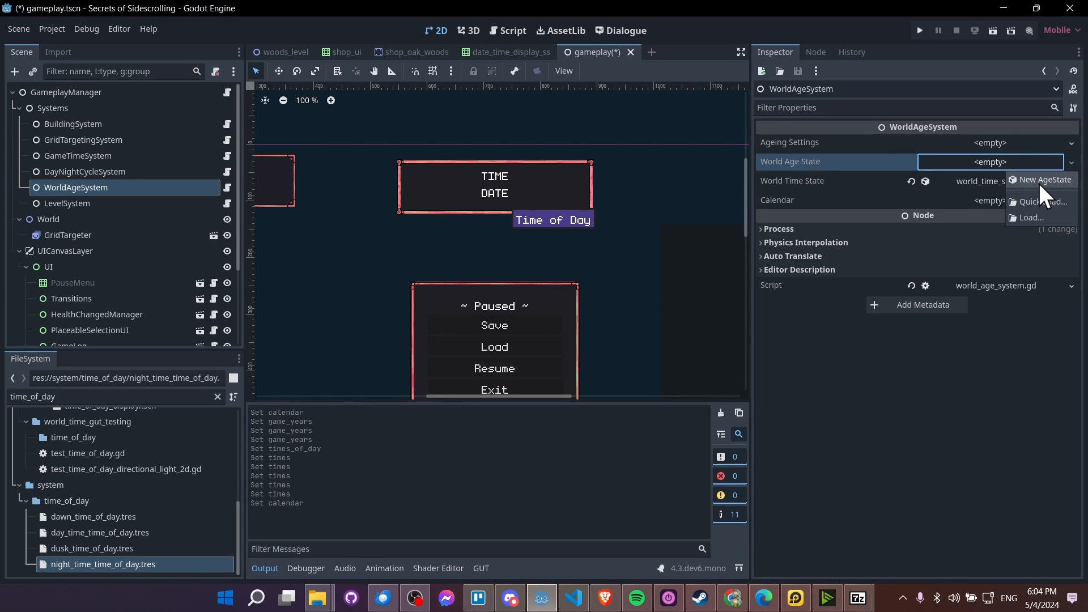
{"action": "left_click", "coordinate": [1040, 181]}
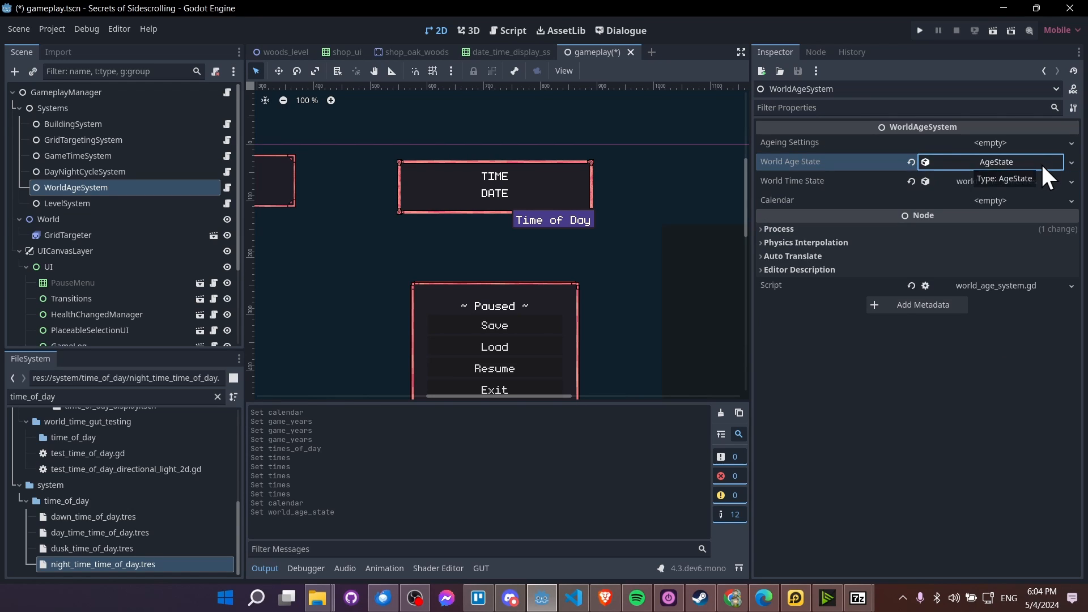
{"action": "left_click", "coordinate": [1042, 162]}
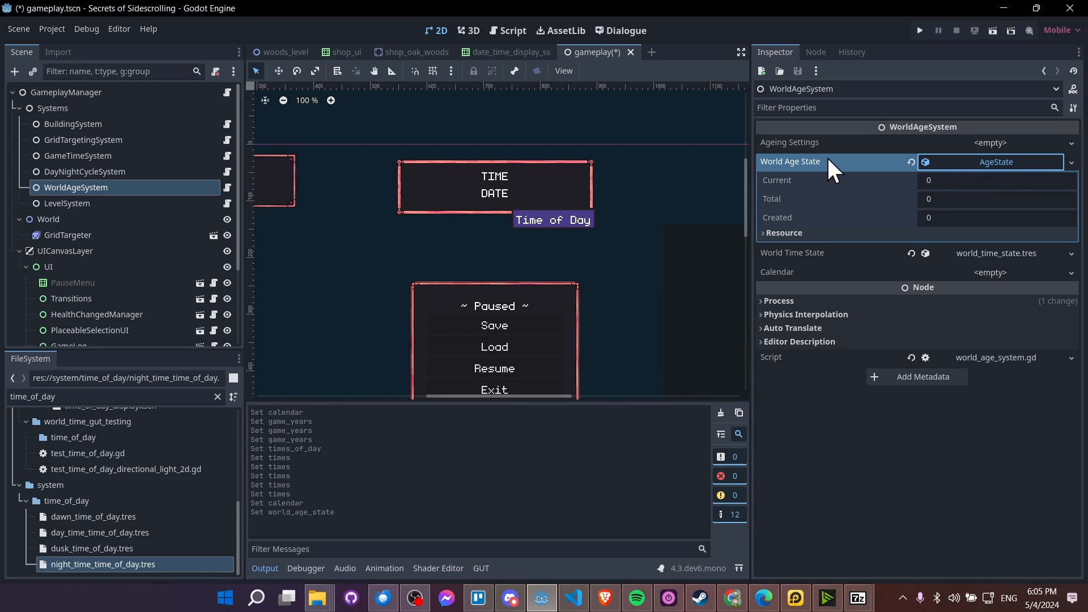
{"action": "left_click", "coordinate": [1045, 162]}
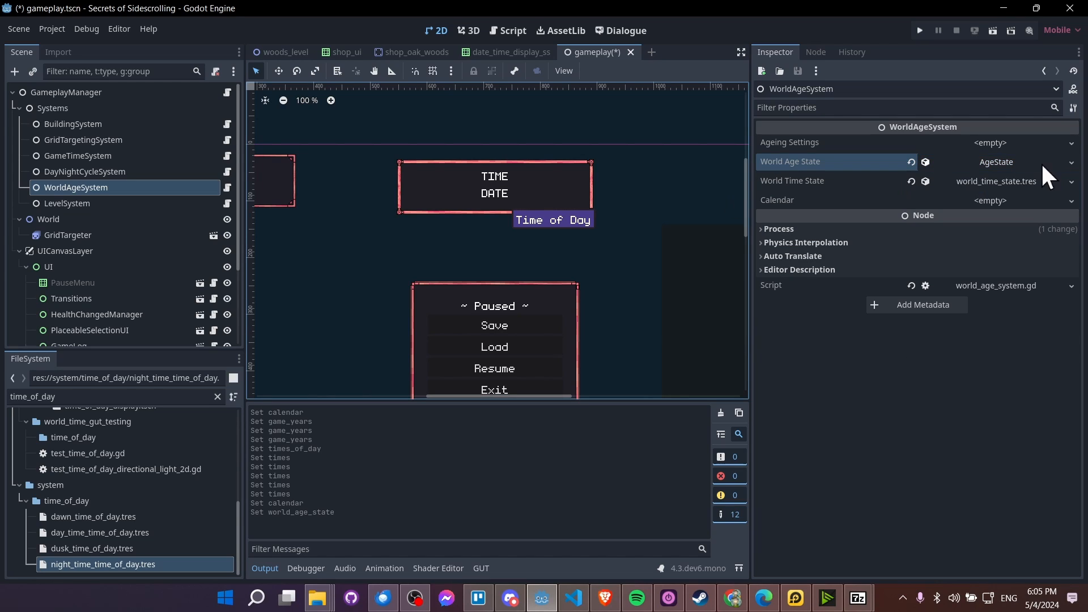
Save the new AgeState resource as world_age_state in the res://system/state folder
{"action": "right_click", "coordinate": [1002, 166]}
{"action": "left_click", "coordinate": [1053, 294]}
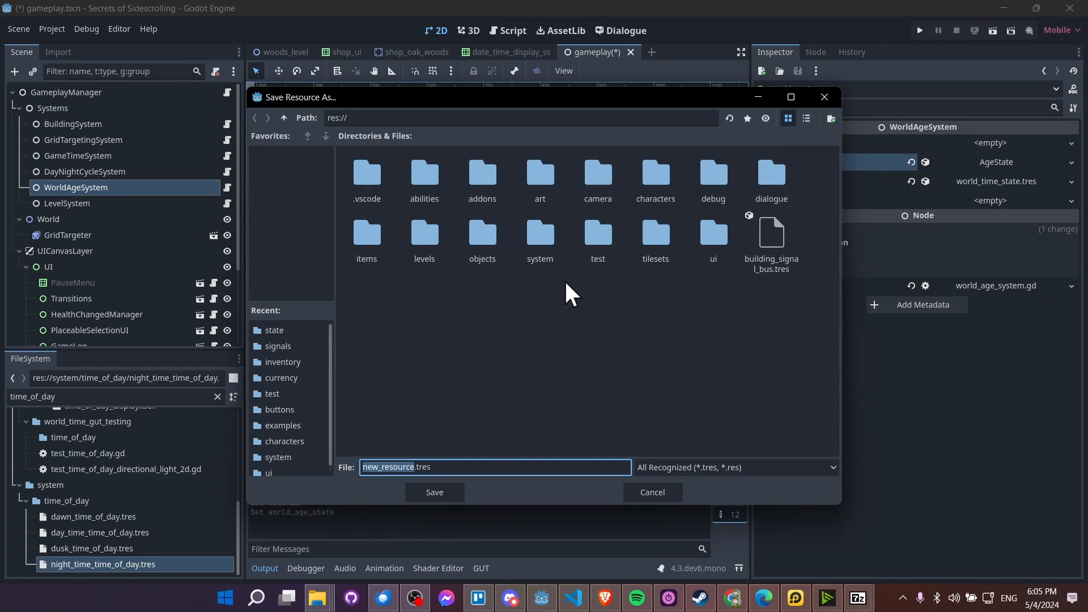
{"action": "double_click", "coordinate": [553, 238]}
{"action": "double_click", "coordinate": [493, 171]}
{"action": "left_click", "coordinate": [461, 468]}
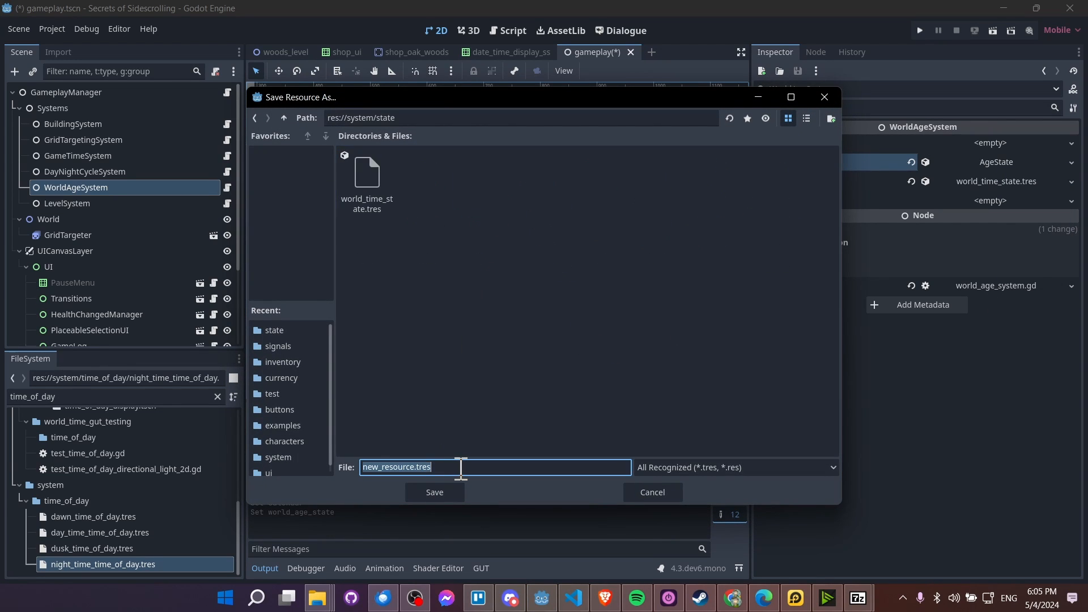
{"action": "type", "text": "world_age_state"}
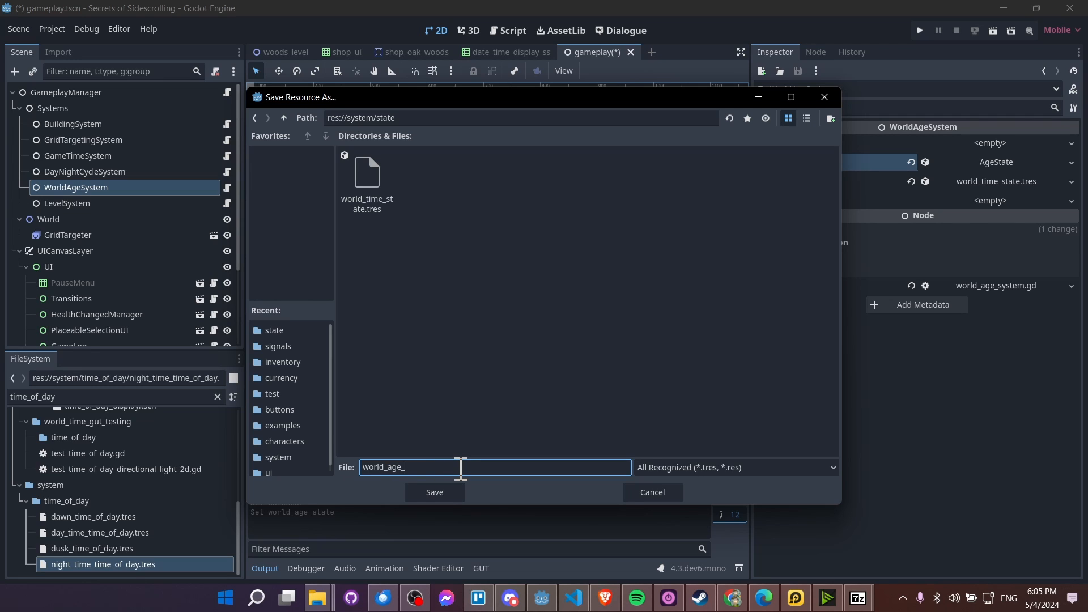
{"action": "left_click", "coordinate": [458, 496]}
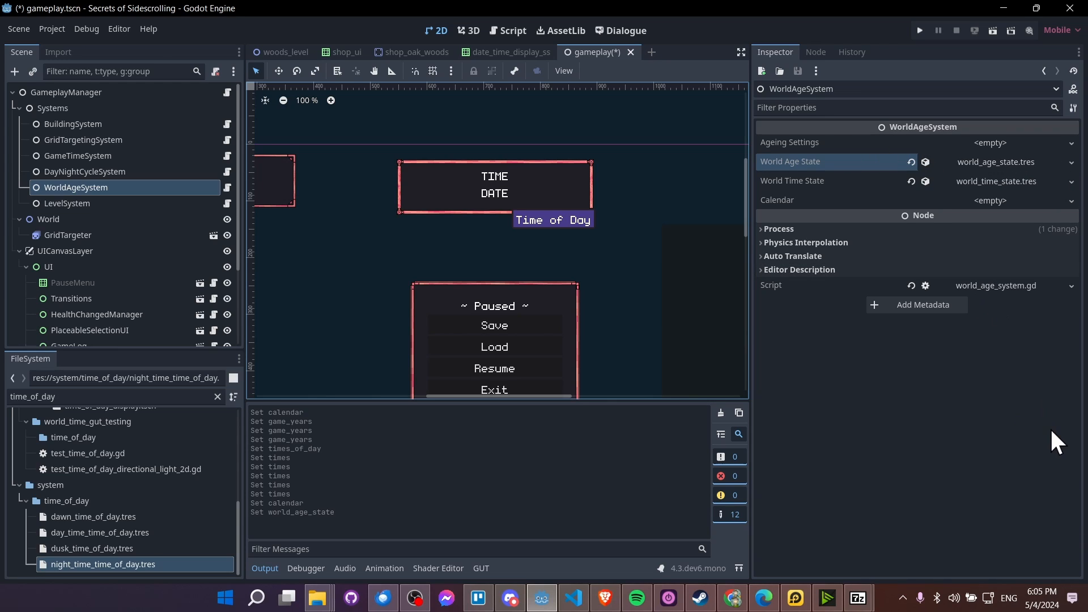
Create a new AgeingSettings resource for the WorldAgeSystem's Ageing Settings and expand its properties
{"action": "left_click", "coordinate": [1037, 144]}
{"action": "left_click", "coordinate": [1041, 161]}
{"action": "left_click", "coordinate": [1029, 144]}
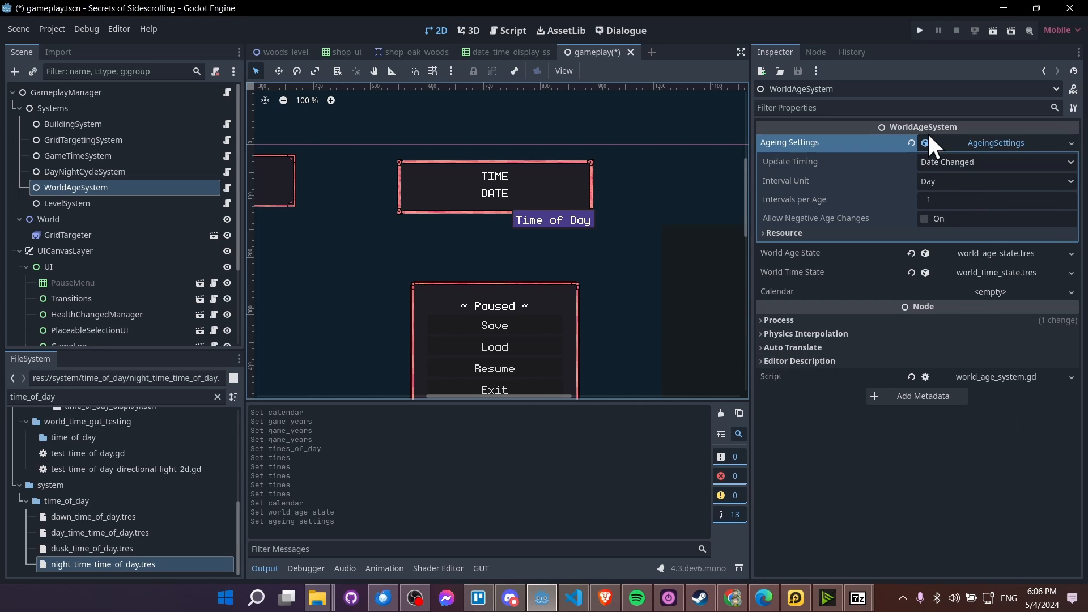
Set the ageing Update Timing to Game Time Elapsed, the Interval Unit to Second and Intervals per Age to 600
{"action": "left_click", "coordinate": [963, 162]}
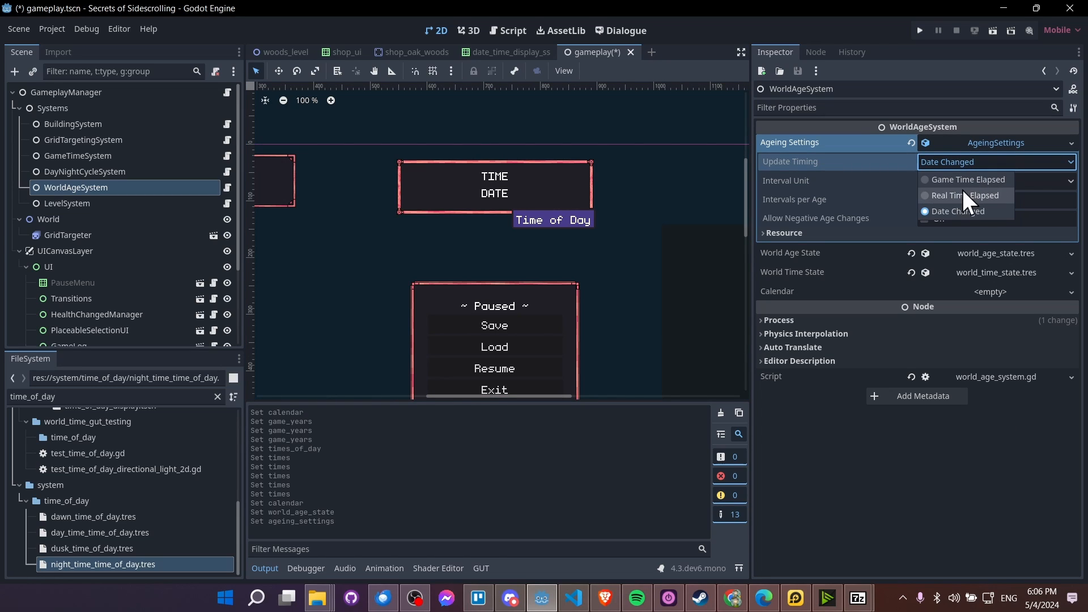
{"action": "left_click", "coordinate": [964, 181]}
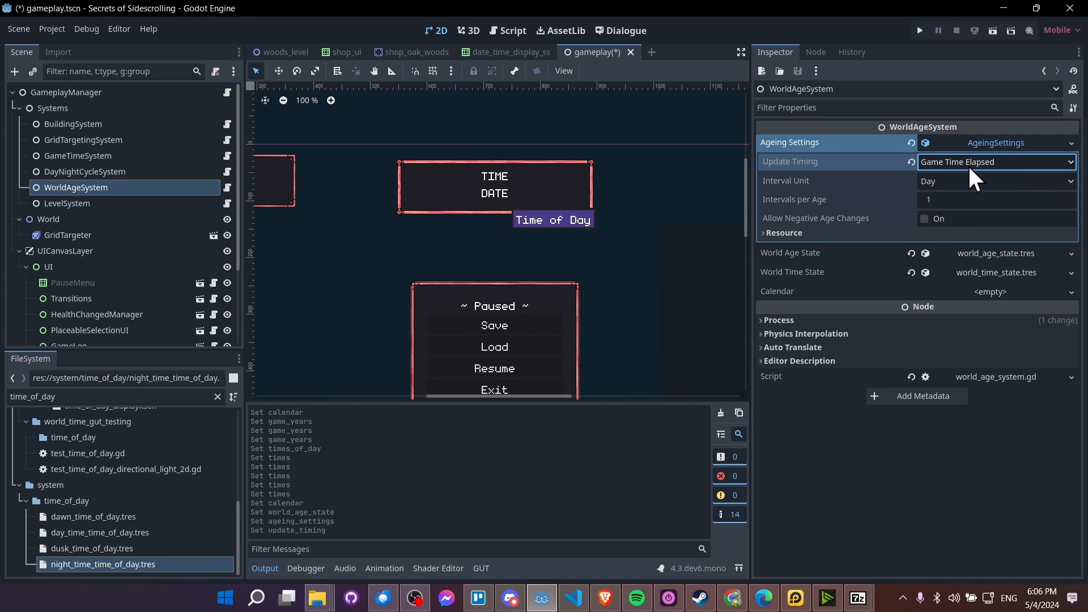
{"action": "left_click", "coordinate": [998, 182]}
{"action": "left_click", "coordinate": [954, 201]}
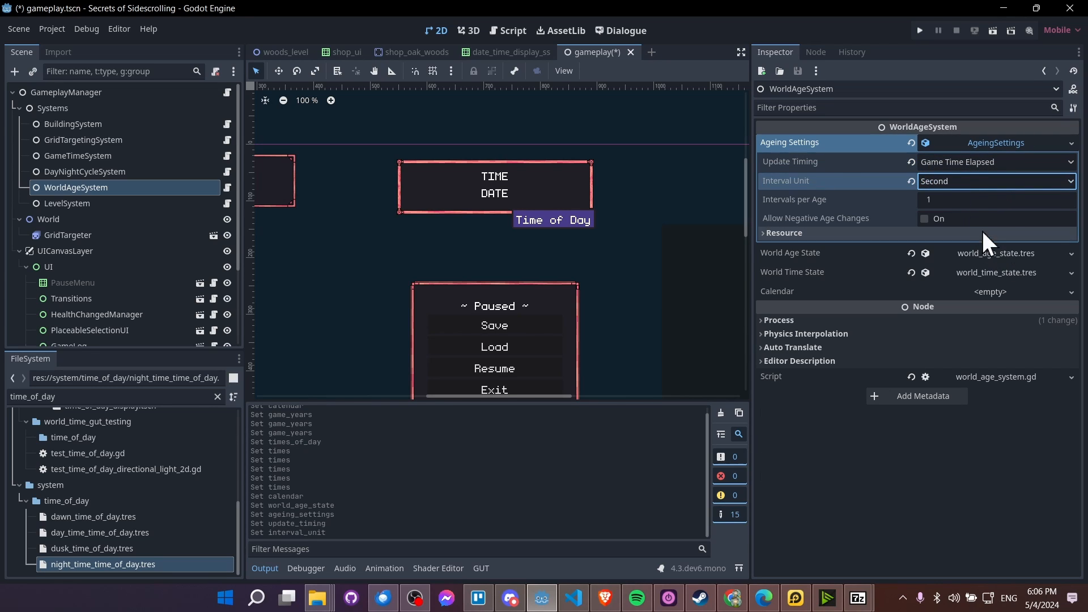
{"action": "left_click", "coordinate": [966, 200]}
{"action": "left_click", "coordinate": [957, 199]}
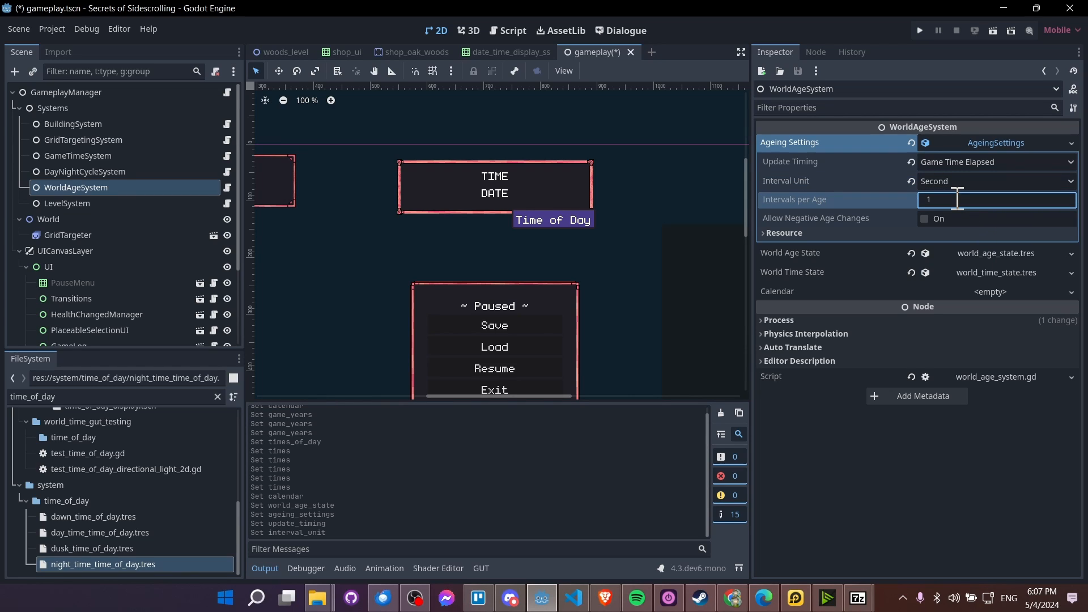
{"action": "key", "text": "BackSpace"}
{"action": "type", "text": "600"}
{"action": "key", "text": "Return"}
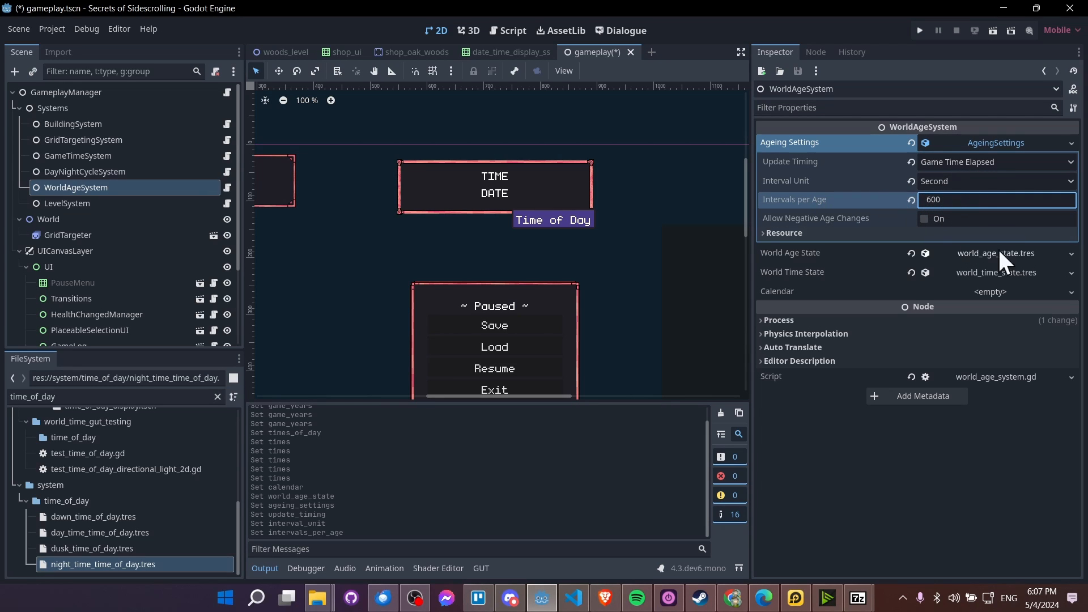
Reset the ageing Interval Unit, Intervals per Age and Update Timing to their defaults and save the gameplay scene
{"action": "left_click", "coordinate": [910, 180]}
{"action": "left_click", "coordinate": [910, 200]}
{"action": "left_click", "coordinate": [911, 161]}
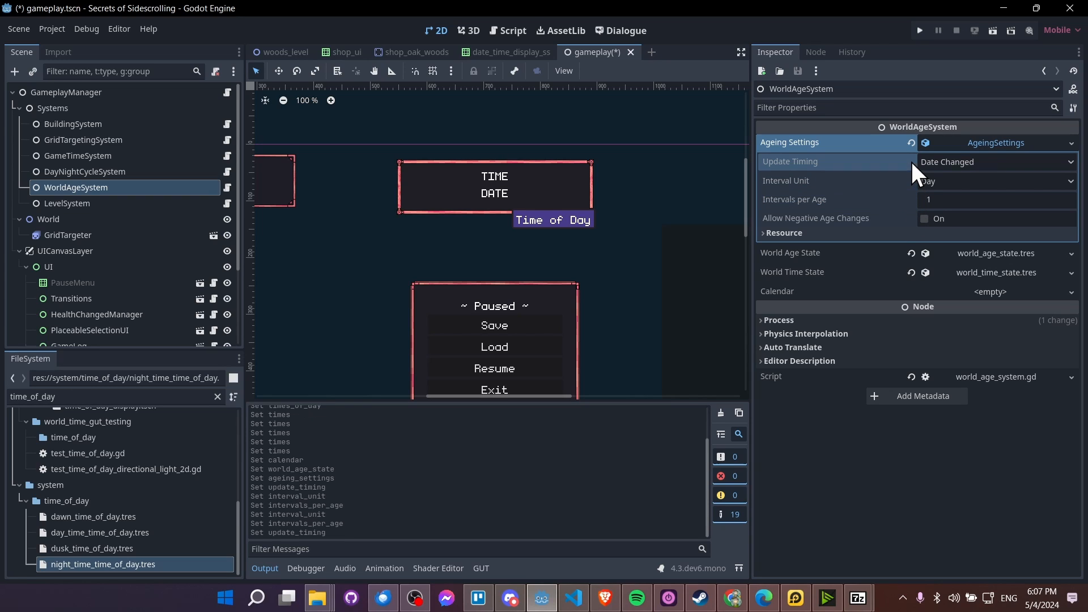
{"action": "key", "text": "ctrl+s"}
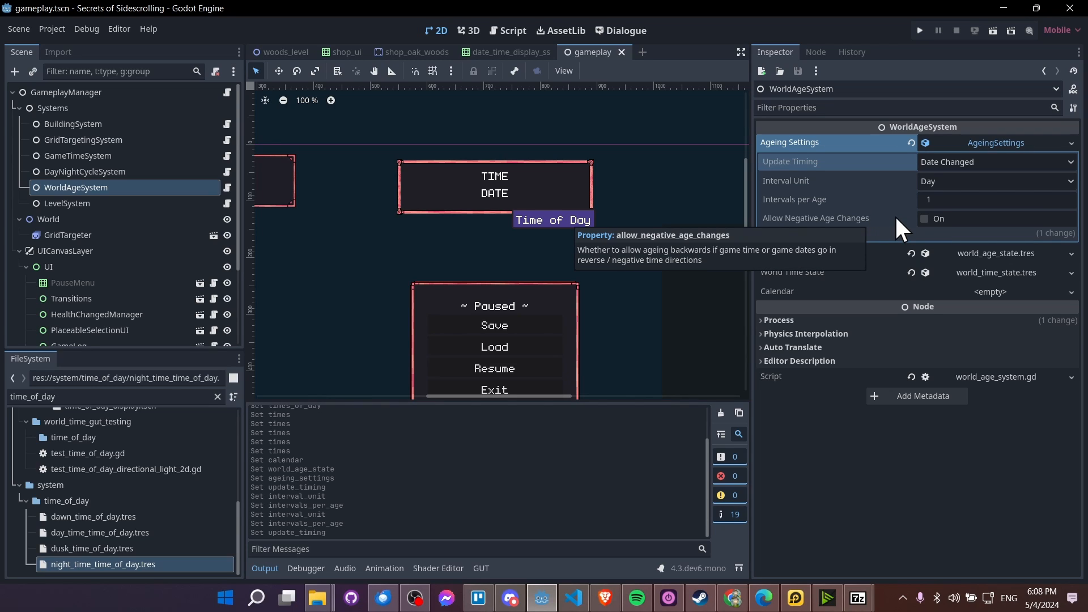
Collapse the Ageing Settings and quick-load default_game_calendar.tres as the WorldAgeSystem's Calendar
{"action": "left_click", "coordinate": [945, 141]}
{"action": "left_click", "coordinate": [941, 200]}
{"action": "left_click", "coordinate": [1031, 241]}
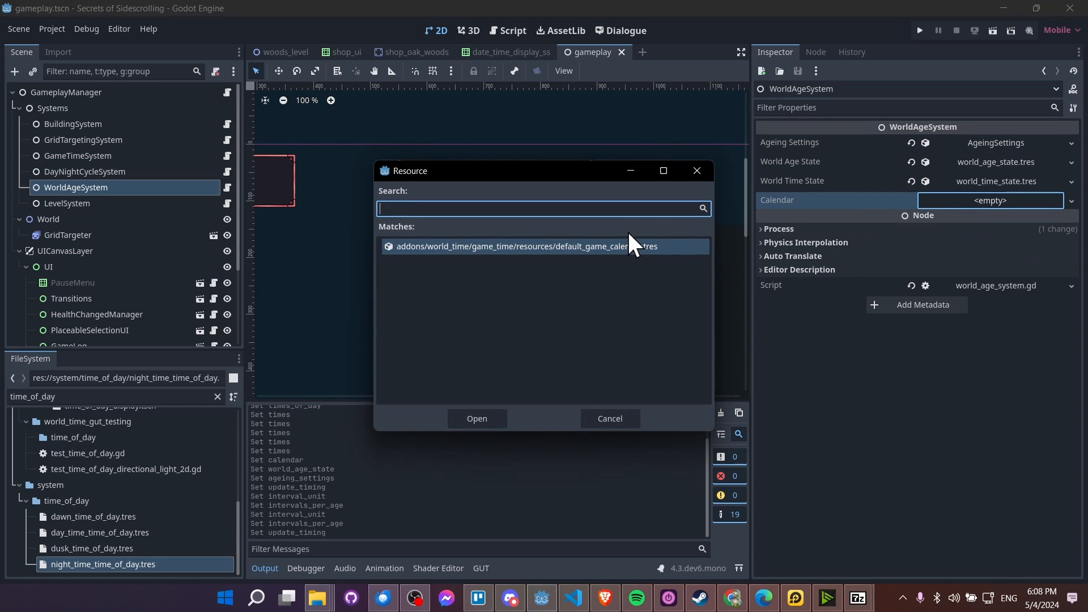
{"action": "double_click", "coordinate": [634, 243]}
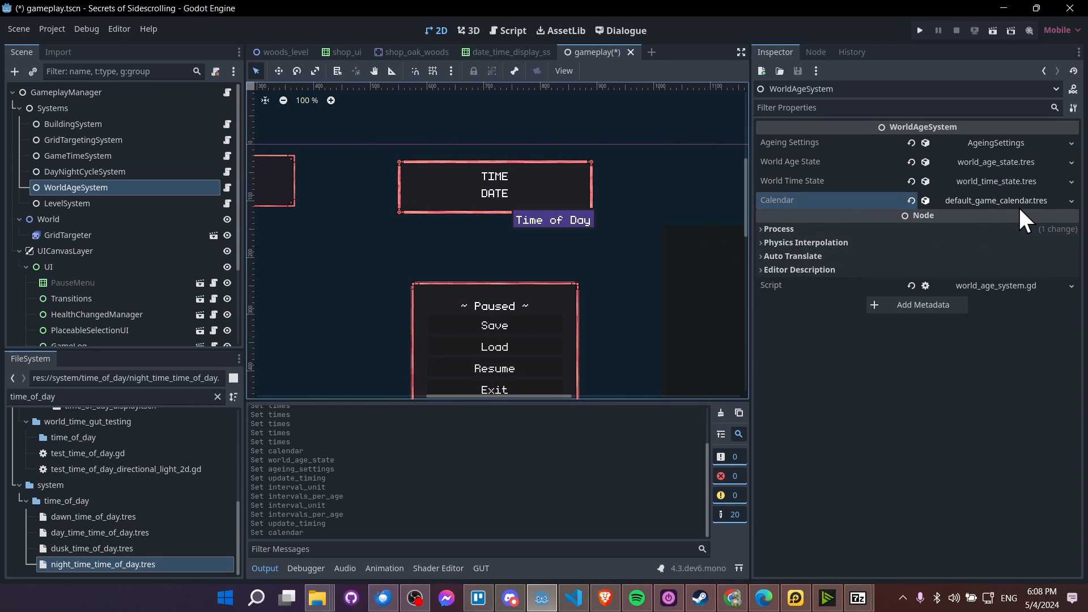
Check the resources assigned to the GameTimeSystem, DayNightCycleSystem, DateTimeDisplaySS and TimeOfDayDisplay nodes
{"action": "left_click", "coordinate": [161, 170]}
{"action": "left_click", "coordinate": [169, 159]}
{"action": "left_click", "coordinate": [173, 172]}
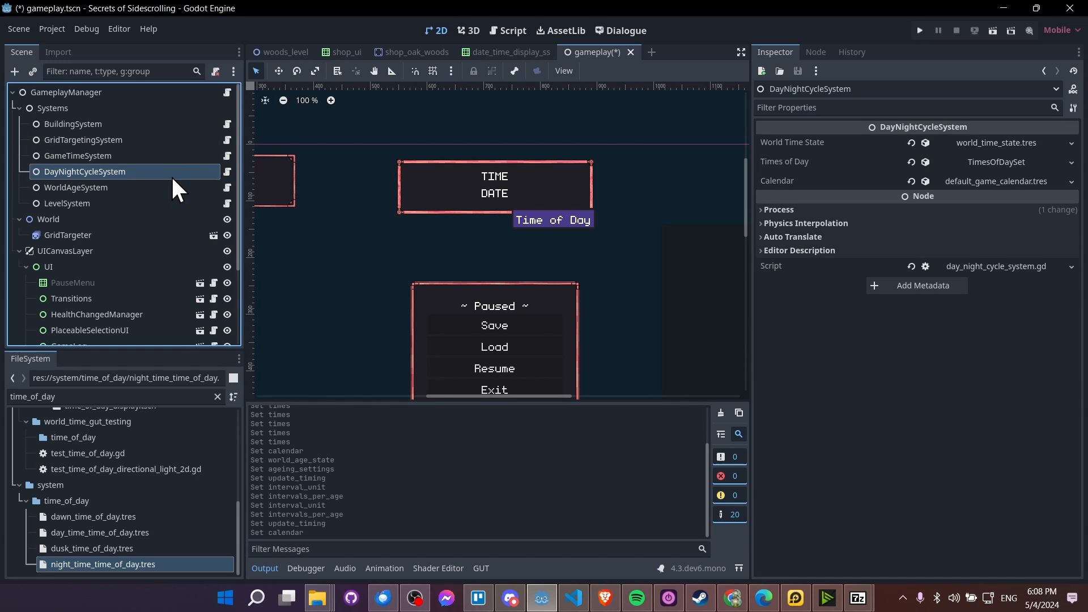
{"action": "scroll", "coordinate": [159, 227], "scroll_direction": "down", "scroll_amount": 3}
{"action": "left_click", "coordinate": [151, 253]}
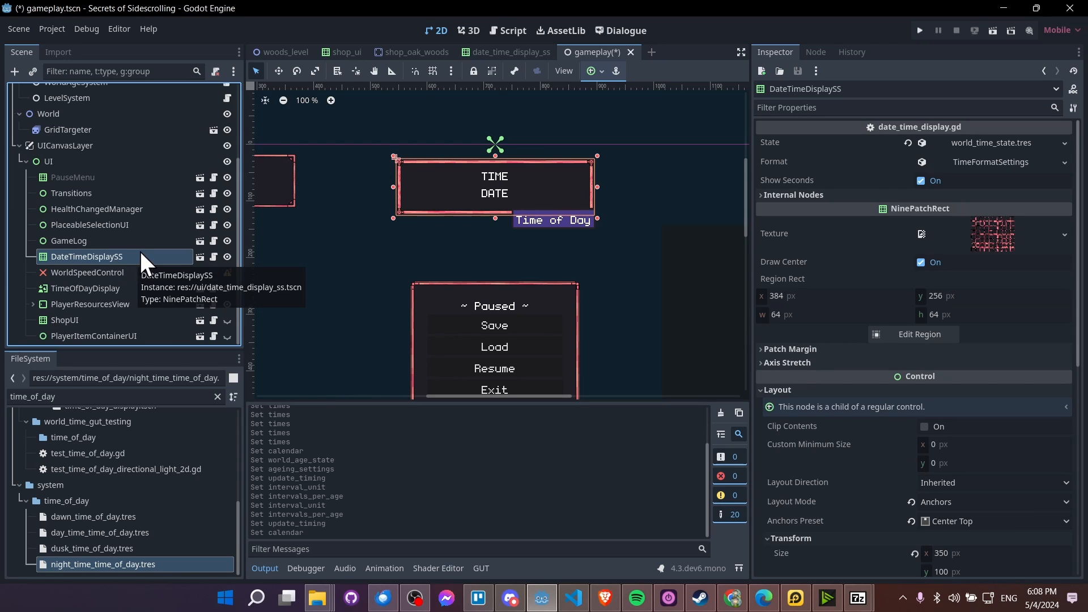
{"action": "left_click", "coordinate": [134, 284]}
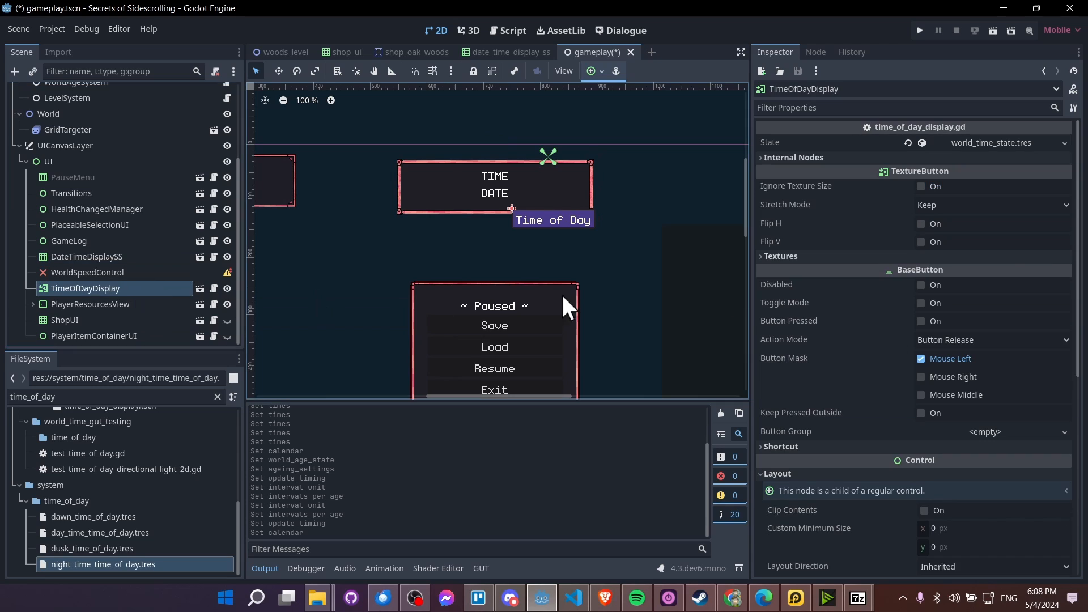
{"action": "left_click", "coordinate": [930, 147]}
{"action": "left_click", "coordinate": [955, 145]}
{"action": "left_click", "coordinate": [953, 154]}
{"action": "left_click", "coordinate": [954, 155]}
Select the DateTimeDisplaySS node and expand its Format TimeFormatSettings
{"action": "left_click", "coordinate": [125, 255]}
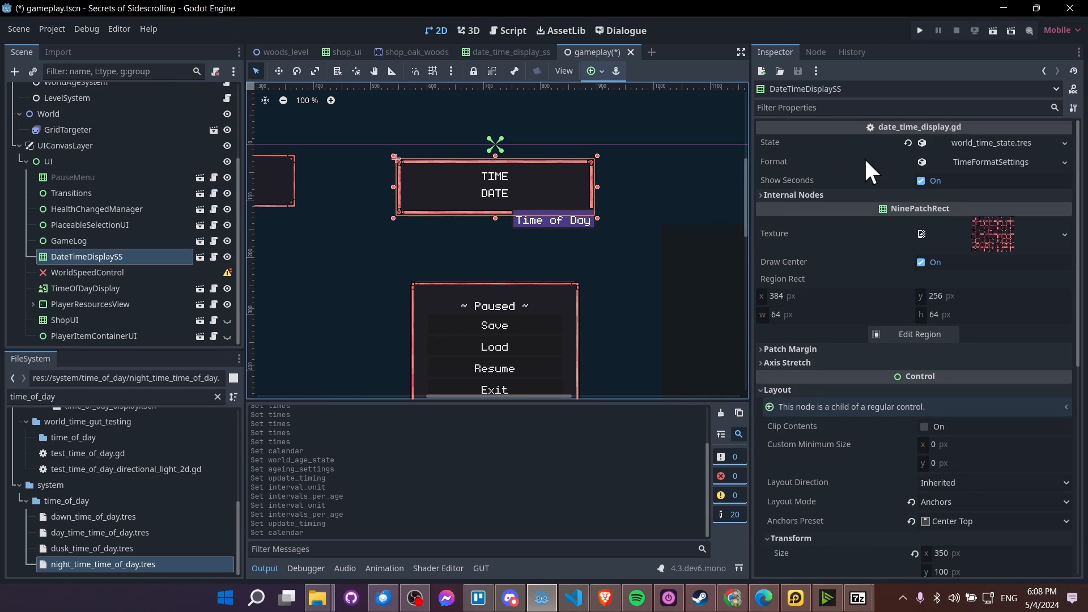
{"action": "left_click", "coordinate": [998, 162]}
{"action": "left_click", "coordinate": [1022, 162]}
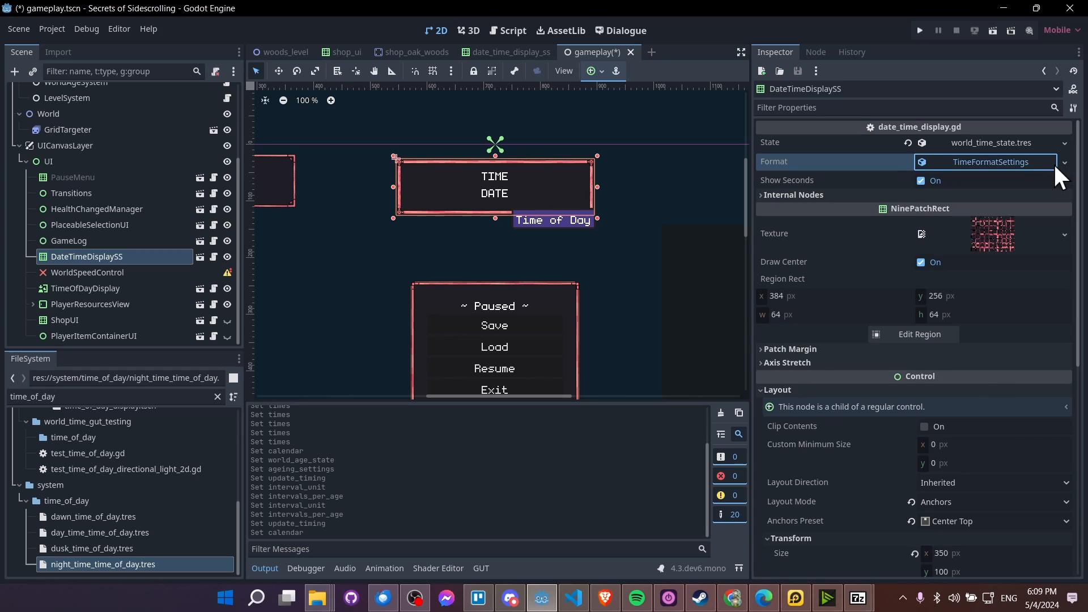
{"action": "left_click", "coordinate": [1053, 162]}
{"action": "left_click", "coordinate": [1049, 162]}
{"action": "left_click", "coordinate": [1049, 163]}
{"action": "left_click", "coordinate": [1065, 162]}
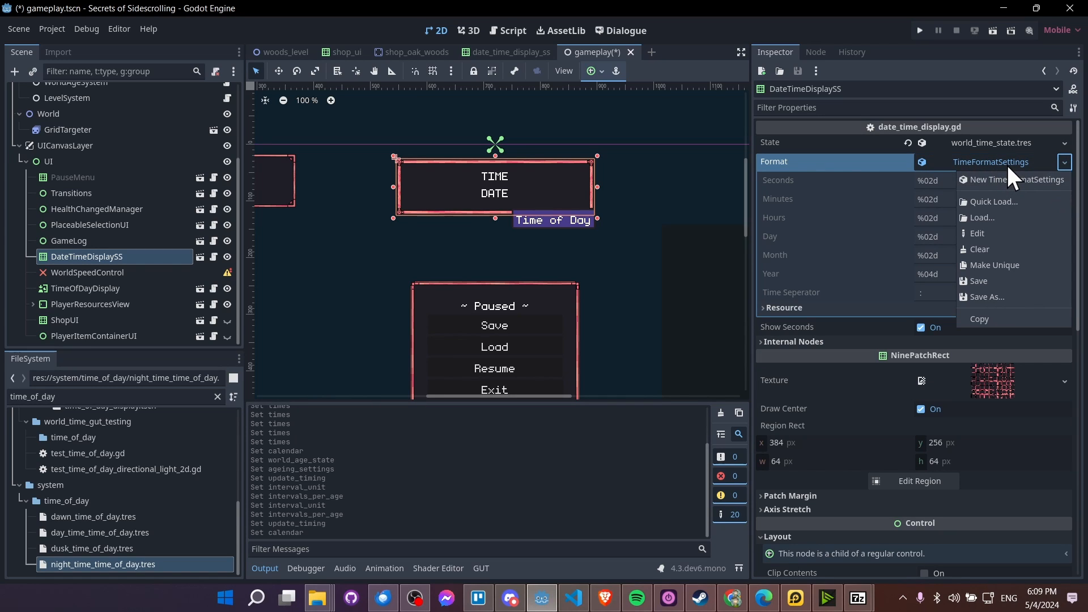
{"action": "left_click", "coordinate": [987, 162]}
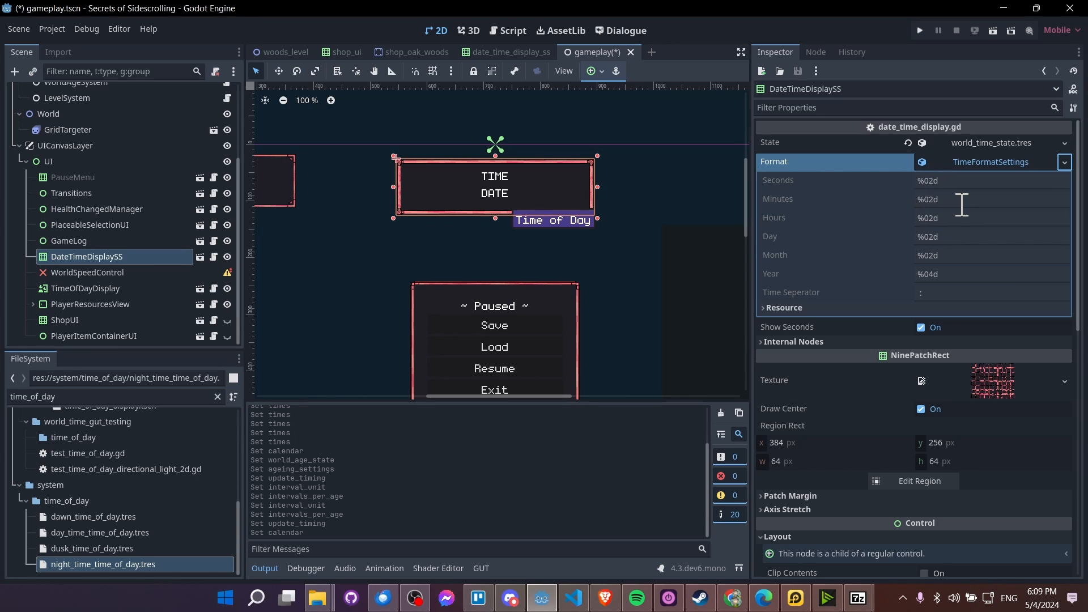
Examine the seconds, minutes, hours, day, month and year format strings in the DateTimeDisplaySS Format settings, then collapse them
{"action": "left_click", "coordinate": [919, 180]}
{"action": "left_click", "coordinate": [958, 180]}
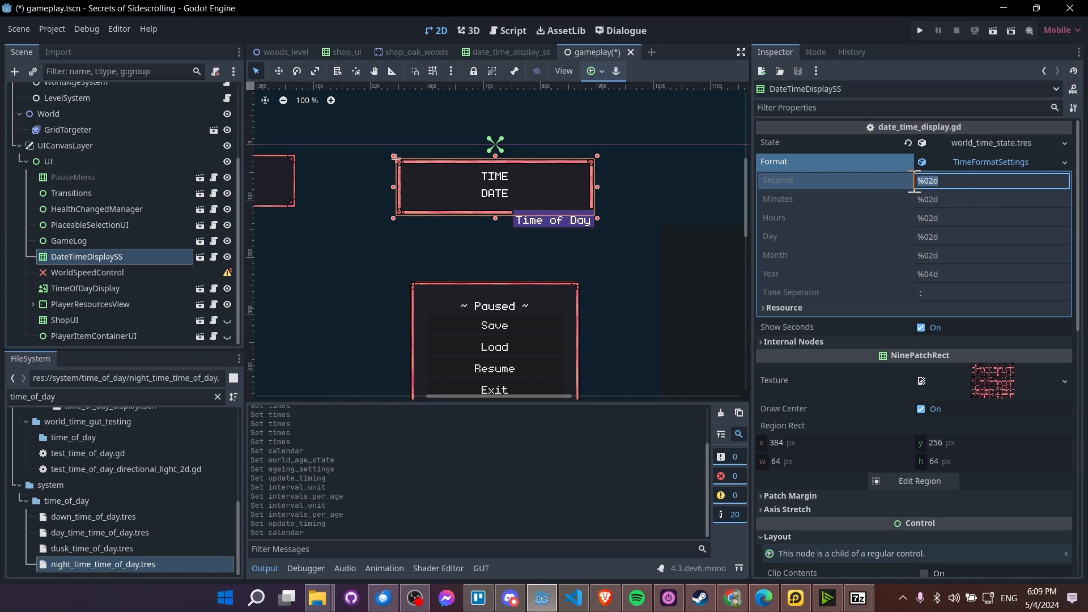
{"action": "left_click", "coordinate": [980, 200]}
{"action": "left_click", "coordinate": [976, 218]}
{"action": "left_click", "coordinate": [980, 236]}
{"action": "left_click", "coordinate": [980, 255]}
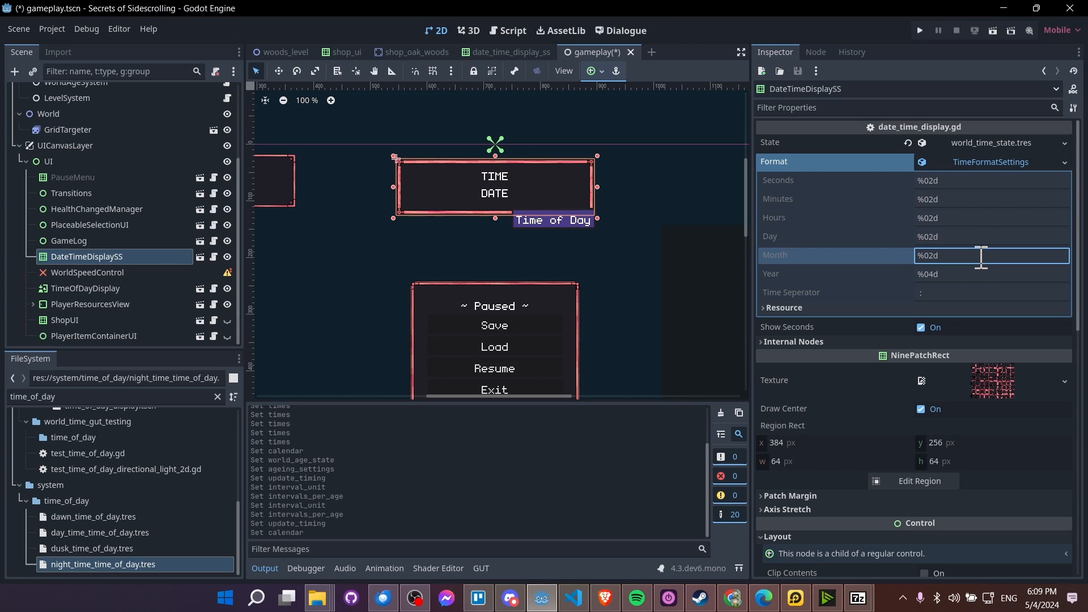
{"action": "left_click", "coordinate": [977, 274]}
{"action": "left_click_drag", "start_coordinate": [962, 274], "coordinate": [922, 274]}
{"action": "left_click", "coordinate": [955, 275]}
{"action": "left_click", "coordinate": [963, 276]}
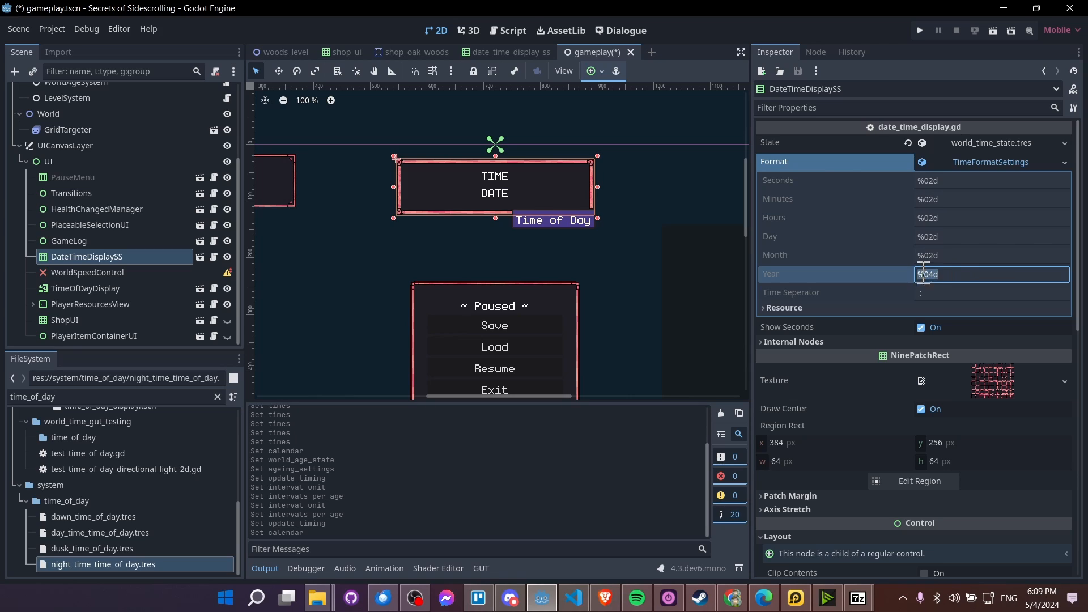
{"action": "left_click", "coordinate": [947, 257]}
{"action": "left_click", "coordinate": [949, 184]}
{"action": "left_click", "coordinate": [955, 222]}
{"action": "left_click_drag", "start_coordinate": [959, 240], "coordinate": [923, 244]}
{"action": "left_click", "coordinate": [966, 240]}
{"action": "left_click", "coordinate": [955, 272]}
{"action": "left_click_drag", "start_coordinate": [967, 274], "coordinate": [899, 284]}
{"action": "left_click", "coordinate": [954, 272]}
{"action": "left_click_drag", "start_coordinate": [968, 275], "coordinate": [873, 290]}
{"action": "left_click", "coordinate": [952, 275]}
{"action": "left_click", "coordinate": [1019, 159]}
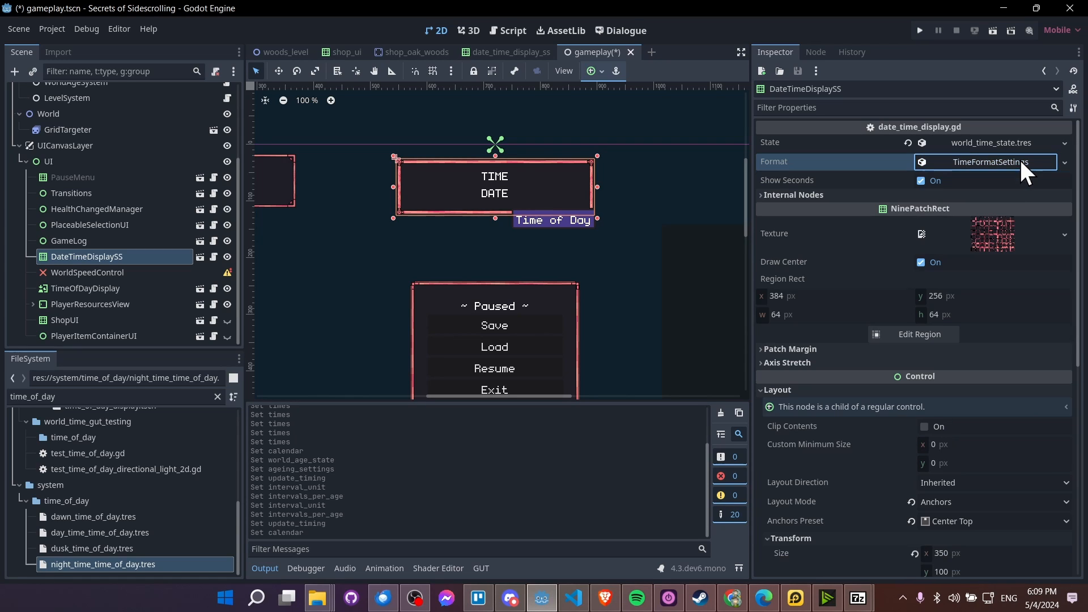
Make the DateTimeDisplaySS node's Format TimeFormatSettings unique and check that its format fields can be edited
{"action": "left_click", "coordinate": [992, 162]}
{"action": "right_click", "coordinate": [1011, 164]}
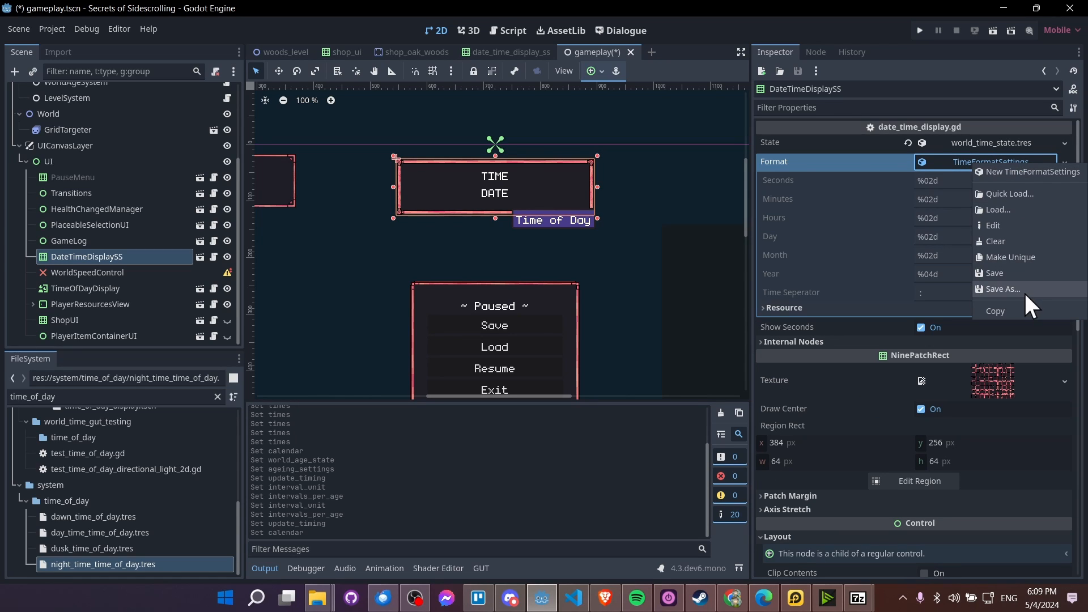
{"action": "left_click", "coordinate": [959, 162]}
{"action": "left_click", "coordinate": [985, 160]}
{"action": "left_click", "coordinate": [983, 161]}
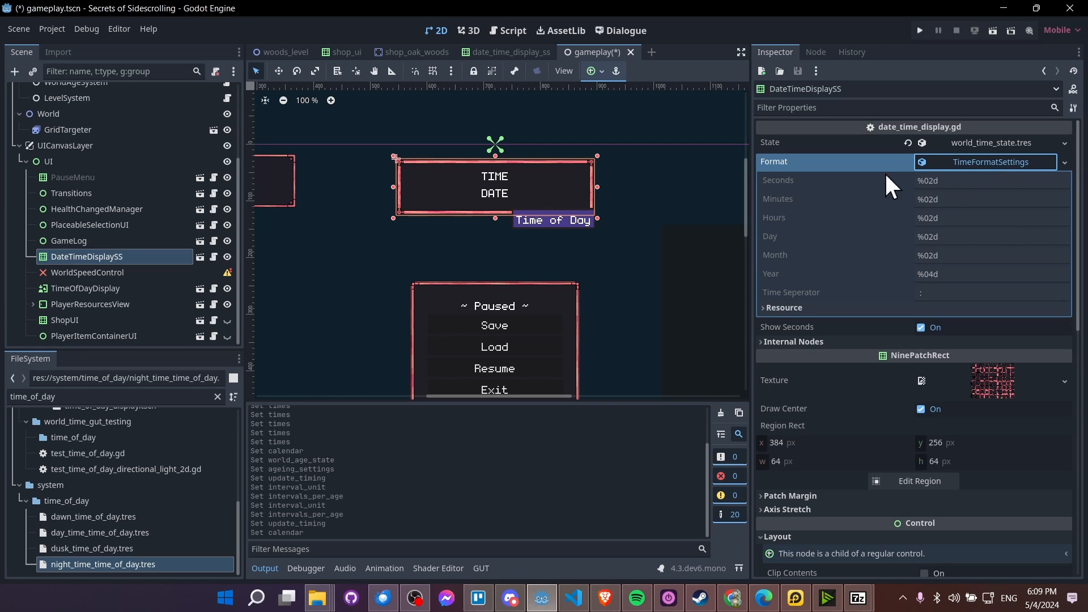
{"action": "right_click", "coordinate": [1009, 162]}
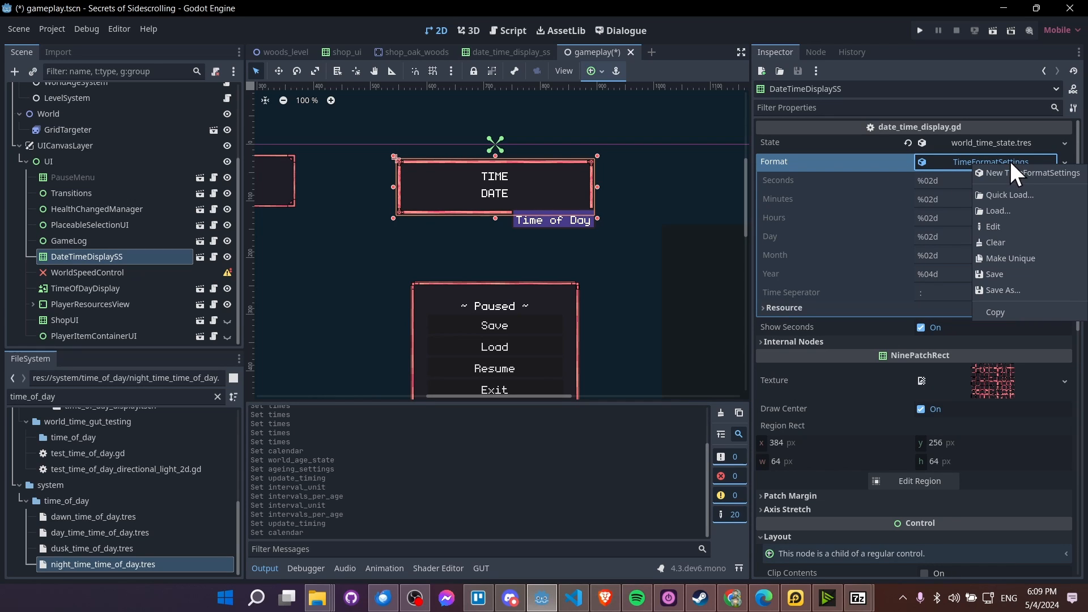
{"action": "left_click", "coordinate": [1026, 261]}
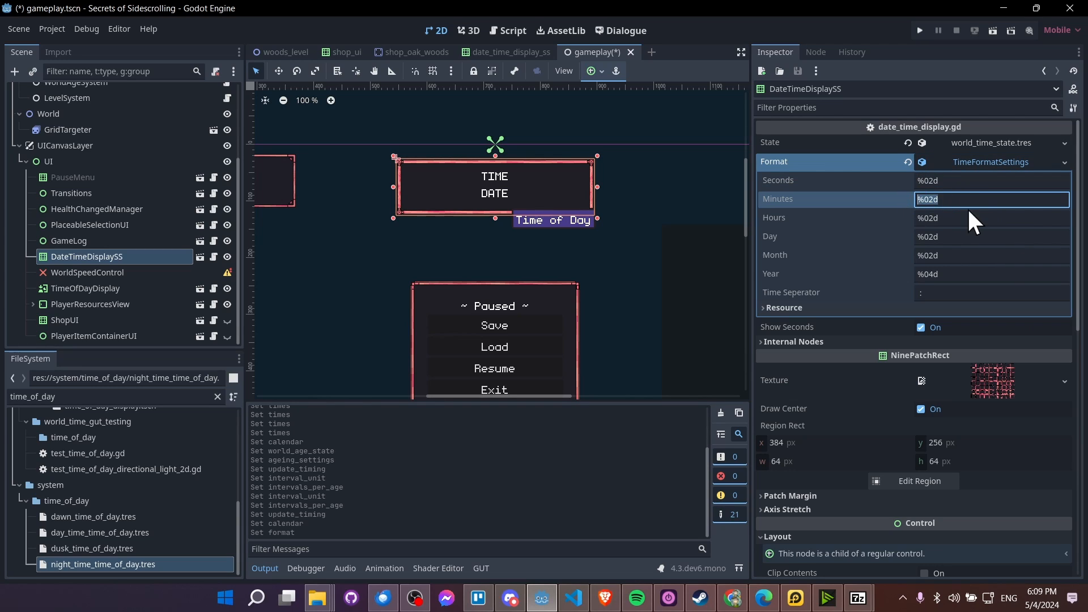
{"action": "left_click", "coordinate": [985, 233]}
{"action": "left_click", "coordinate": [945, 255]}
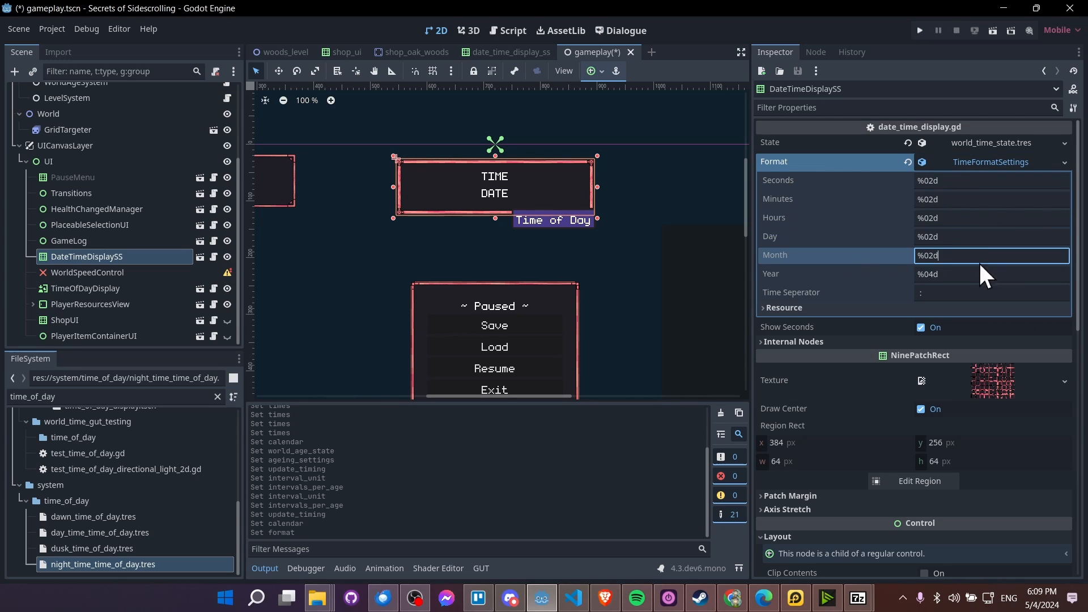
{"action": "left_click", "coordinate": [954, 272]}
{"action": "left_click", "coordinate": [977, 164]}
{"action": "right_click", "coordinate": [977, 164]}
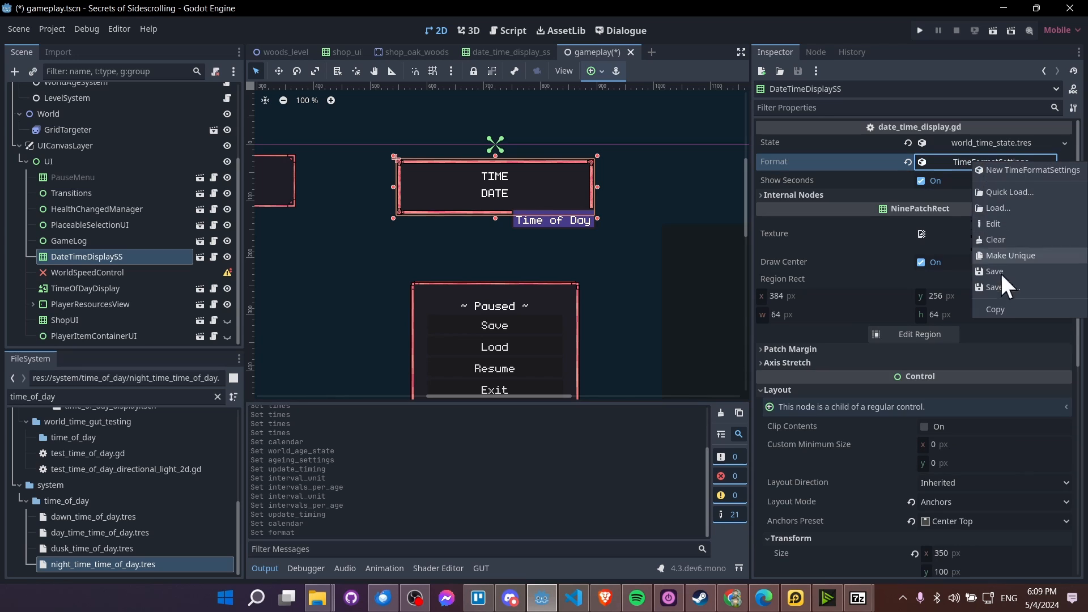
{"action": "left_click", "coordinate": [1000, 292]}
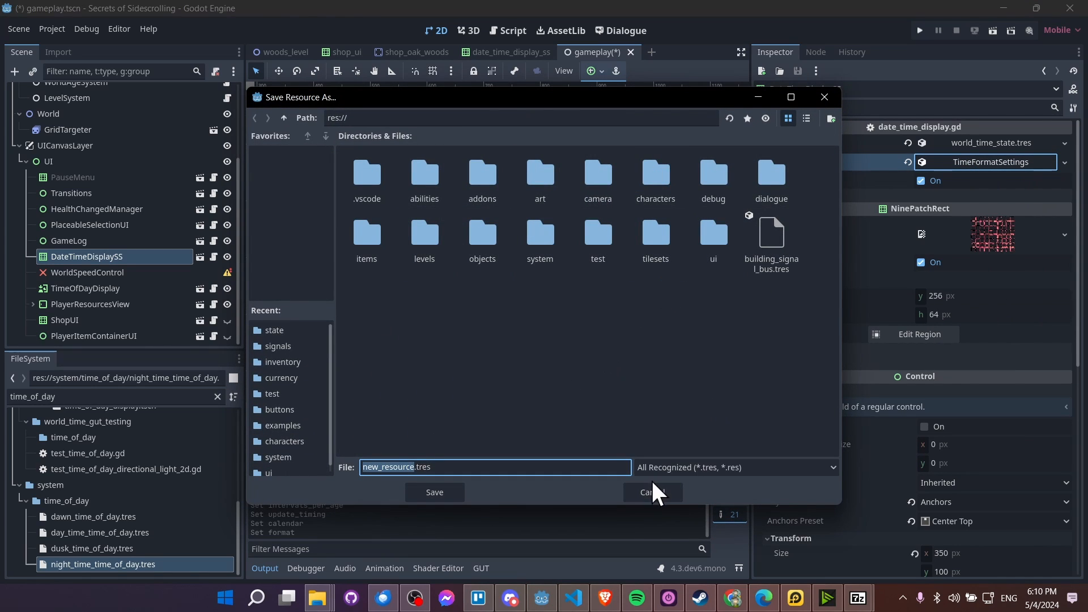
{"action": "left_click", "coordinate": [649, 492]}
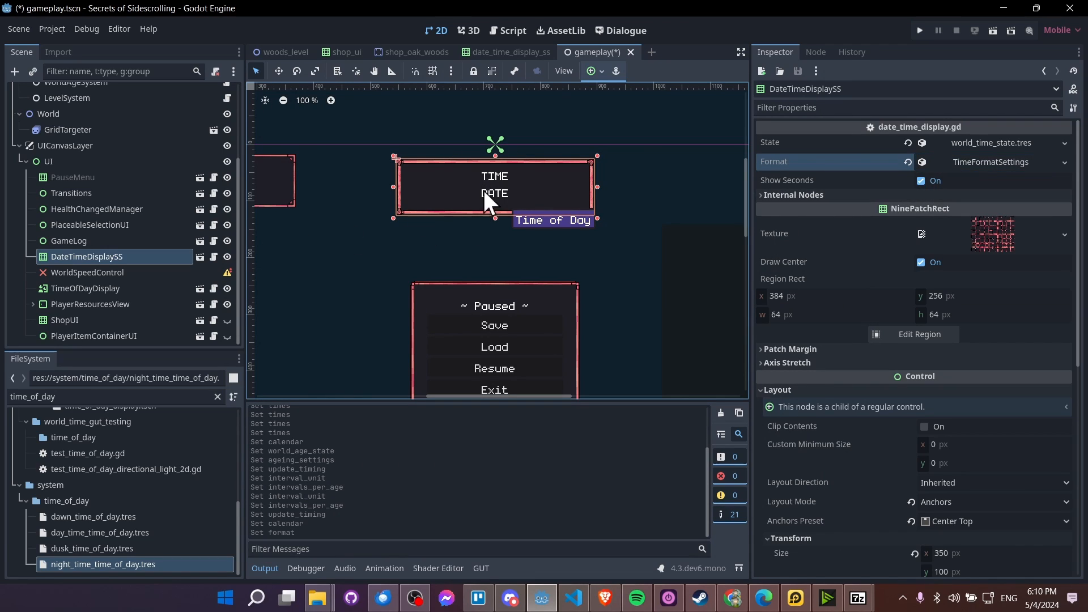
Search the project files for world_speed_con and instance world_speed_control.tscn under the UI node, just above the missing WorldSpeedControl
{"action": "key", "text": "ctrl+minus"}
{"action": "left_click", "coordinate": [136, 266]}
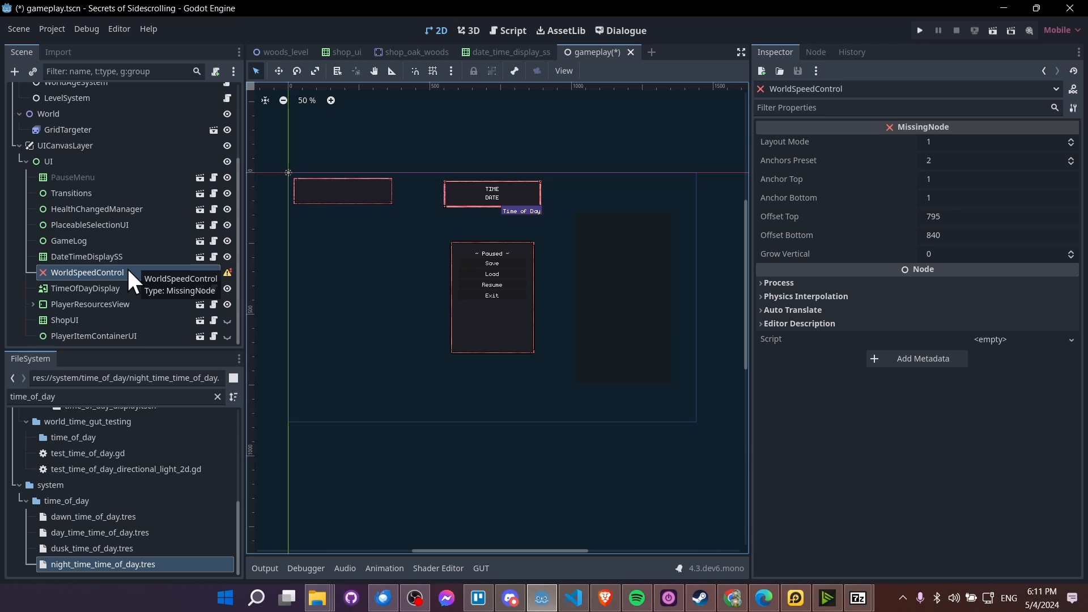
{"action": "left_click", "coordinate": [130, 273]}
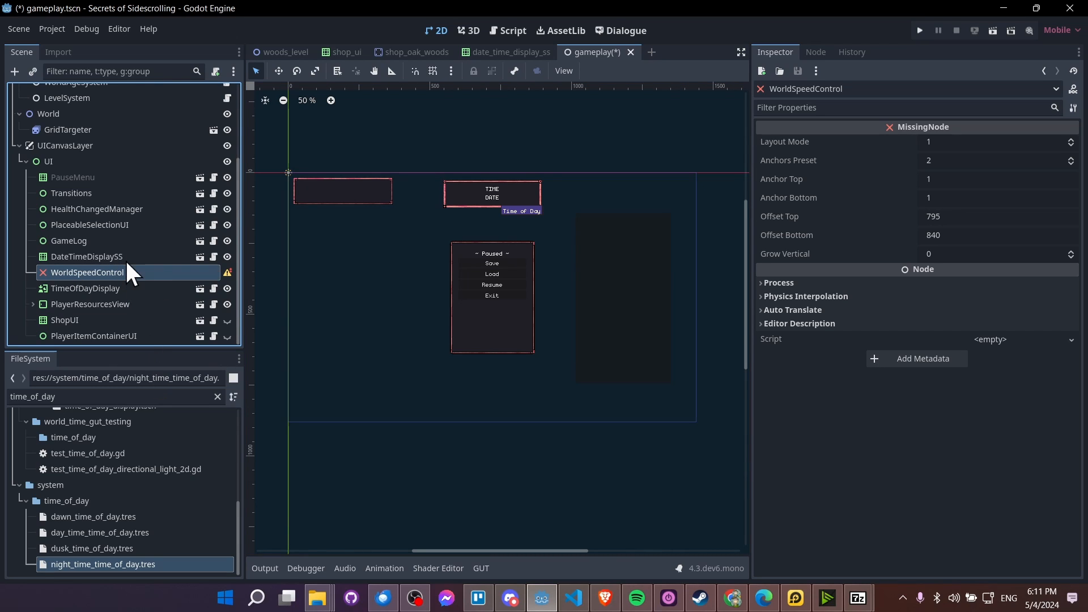
{"action": "left_click", "coordinate": [73, 397]}
{"action": "key", "text": "ctrl+a"}
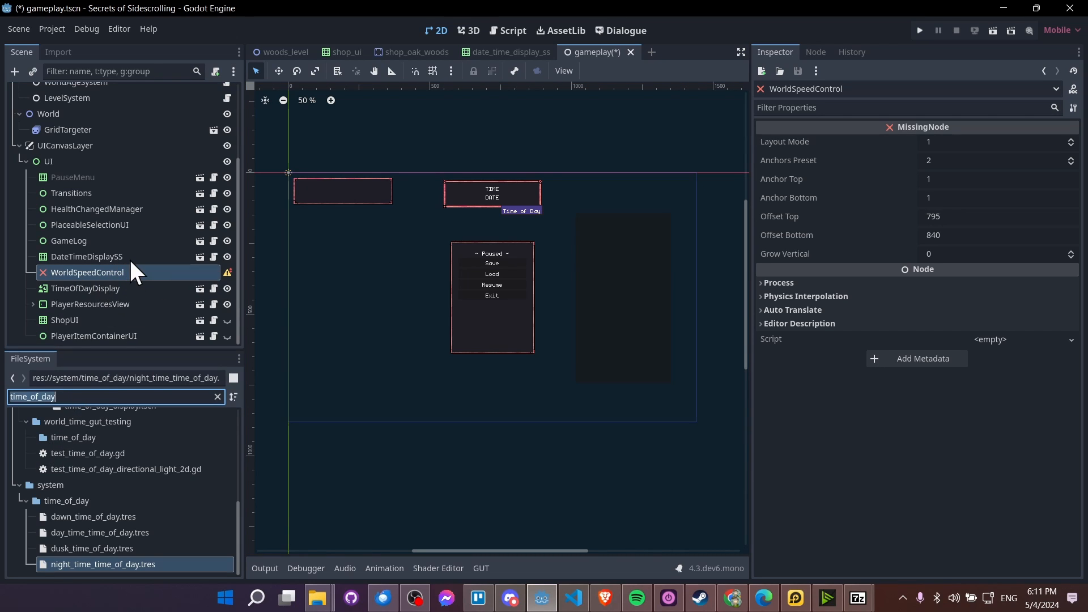
{"action": "type", "text": "world_speed_con"}
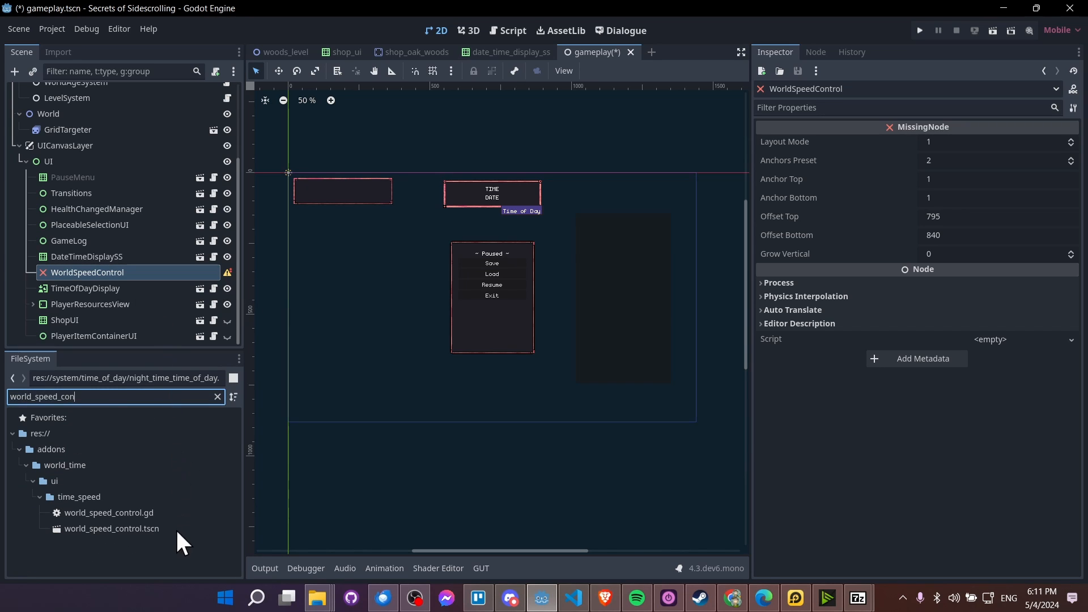
{"action": "left_click_drag", "start_coordinate": [173, 528], "coordinate": [63, 262]}
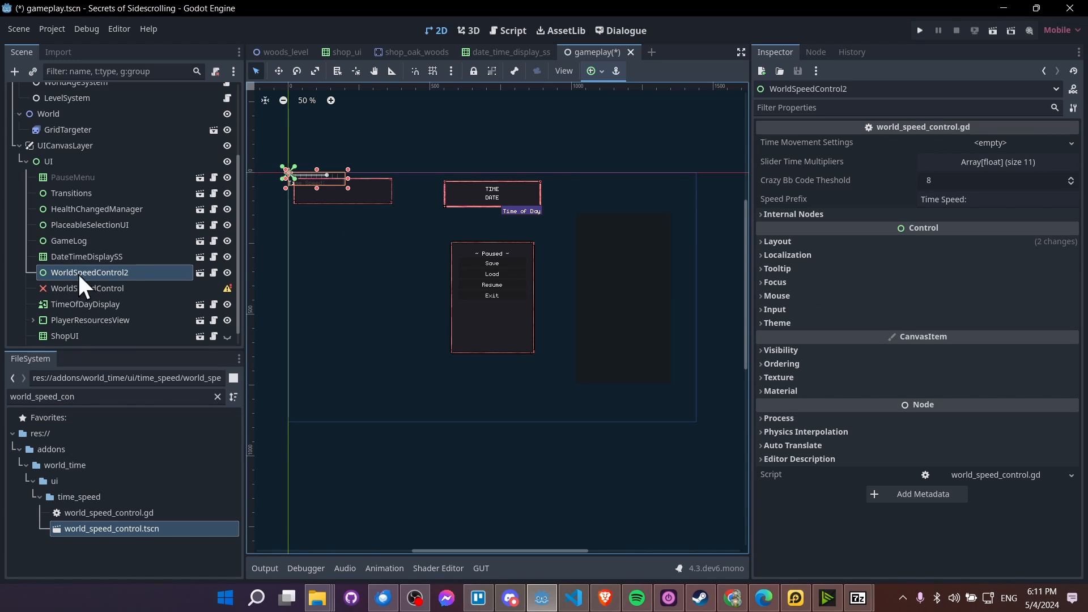
Delete the missing WorldSpeedControl node and rename its replacement, WorldSpeedControl2, to WorldSpeedControl
{"action": "left_click", "coordinate": [125, 289]}
{"action": "key", "text": "Delete"}
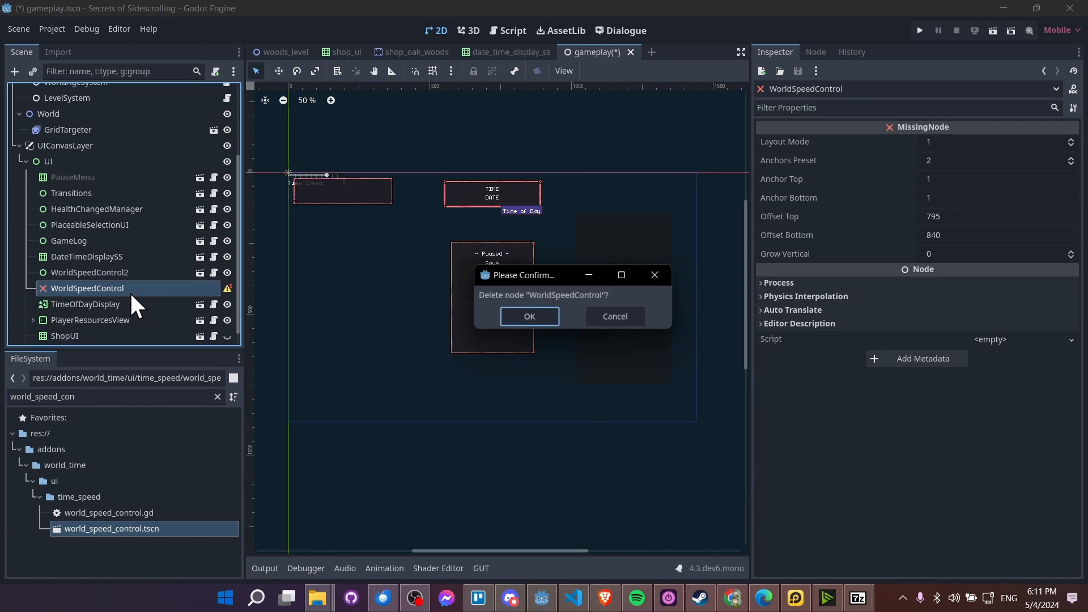
{"action": "left_click", "coordinate": [551, 313]}
{"action": "left_click", "coordinate": [145, 274]}
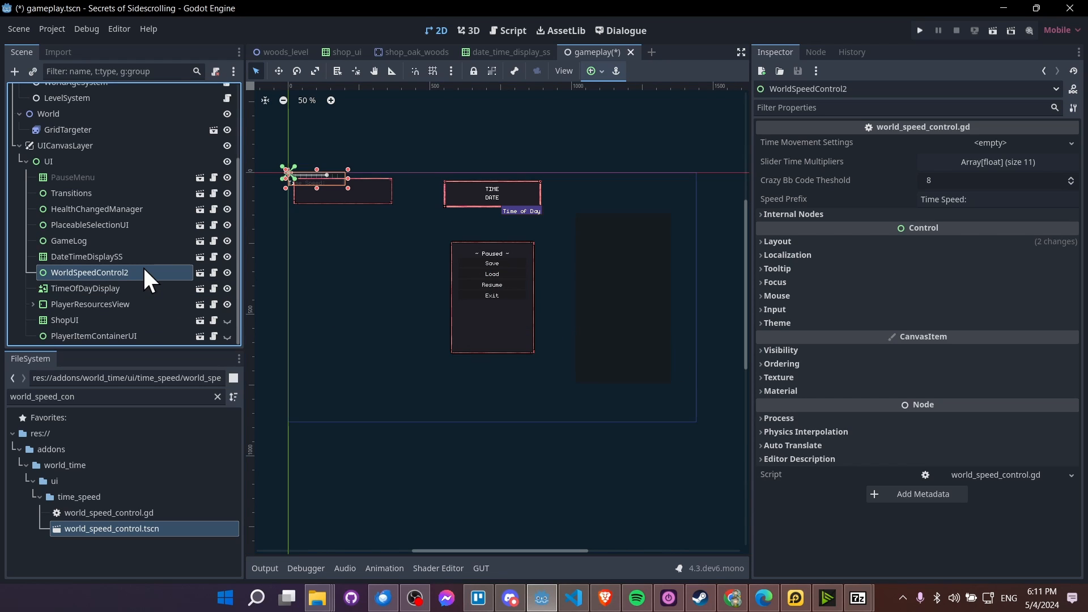
{"action": "left_click", "coordinate": [146, 275]}
{"action": "left_click", "coordinate": [151, 275]}
{"action": "key", "text": "BackSpace"}
{"action": "key", "text": "Return"}
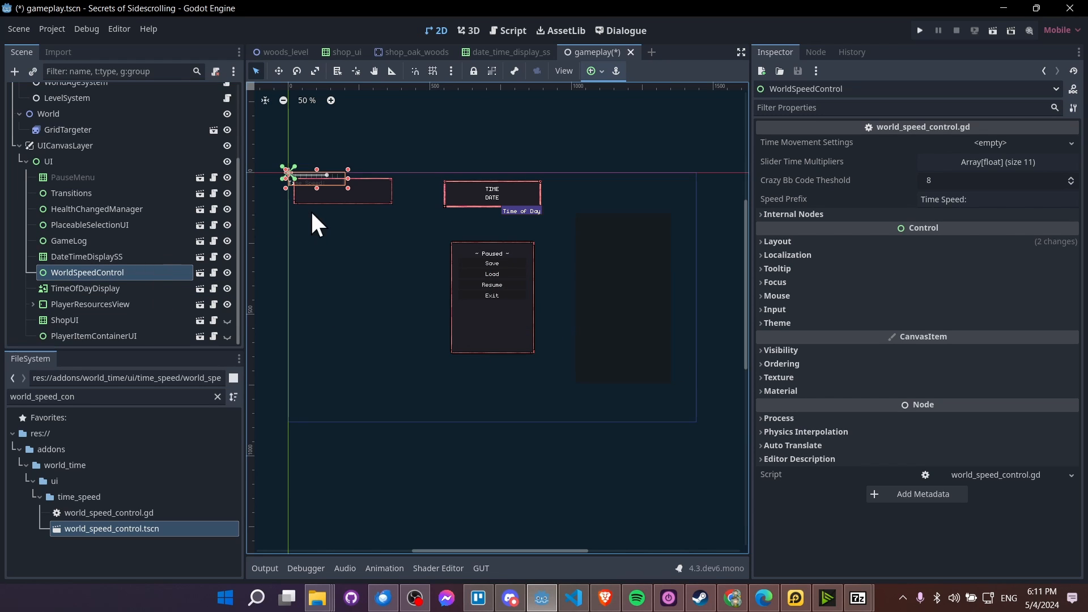
Set the WorldSpeedControl's Anchors Preset to Bottom Left and move it slightly inward from the UI's lower-left corner
{"action": "left_click", "coordinate": [797, 241]}
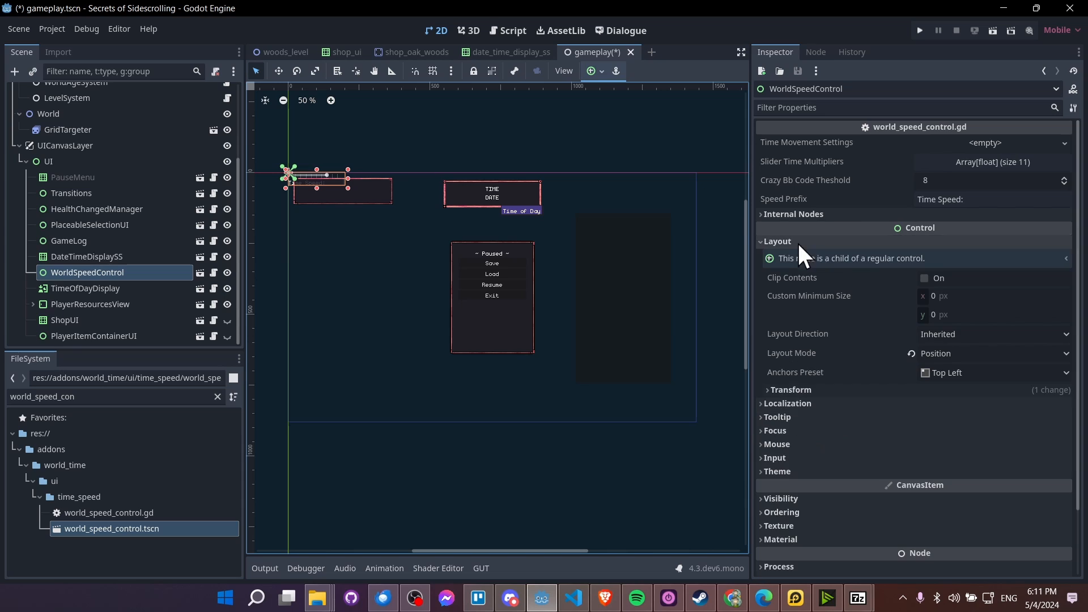
{"action": "left_click", "coordinate": [991, 373]}
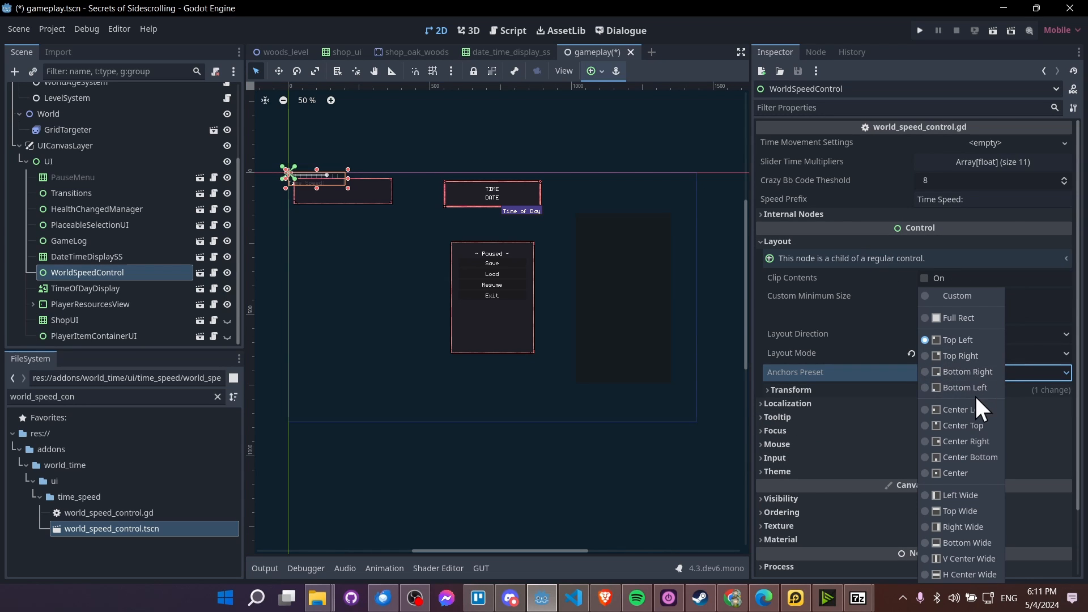
{"action": "left_click", "coordinate": [973, 388]}
{"action": "scroll", "coordinate": [343, 434], "scroll_direction": "up", "scroll_amount": 2}
{"action": "key", "text": "w"}
{"action": "left_click_drag", "start_coordinate": [393, 376], "coordinate": [414, 360]}
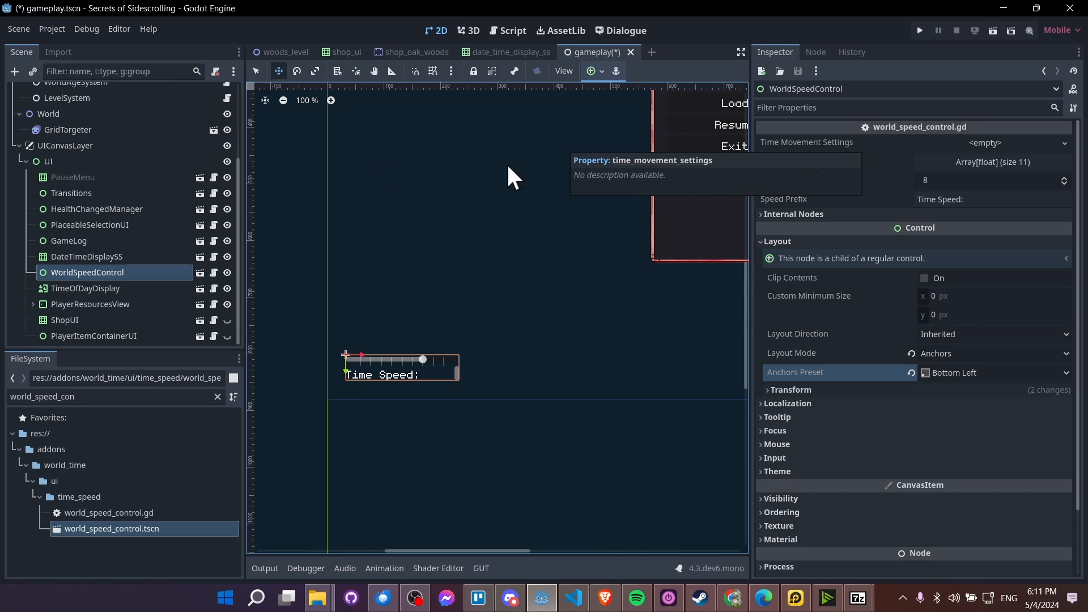
Start saving the GameTimeSystem's Time Movement Settings as a resource file and create a settings folder inside res://system
{"action": "scroll", "coordinate": [159, 164], "scroll_direction": "up", "scroll_amount": 3}
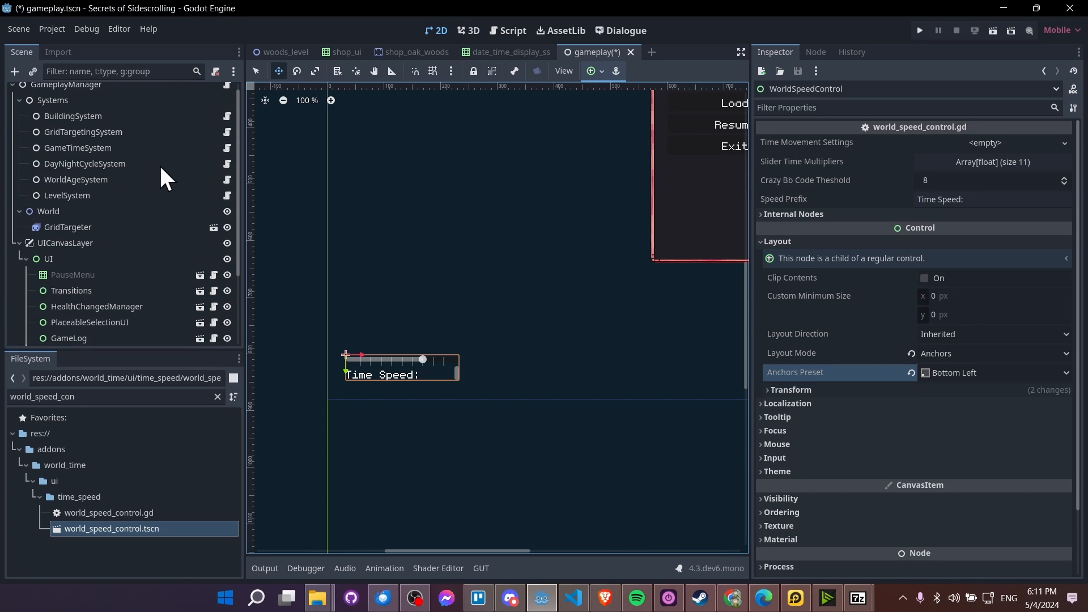
{"action": "left_click", "coordinate": [102, 147]}
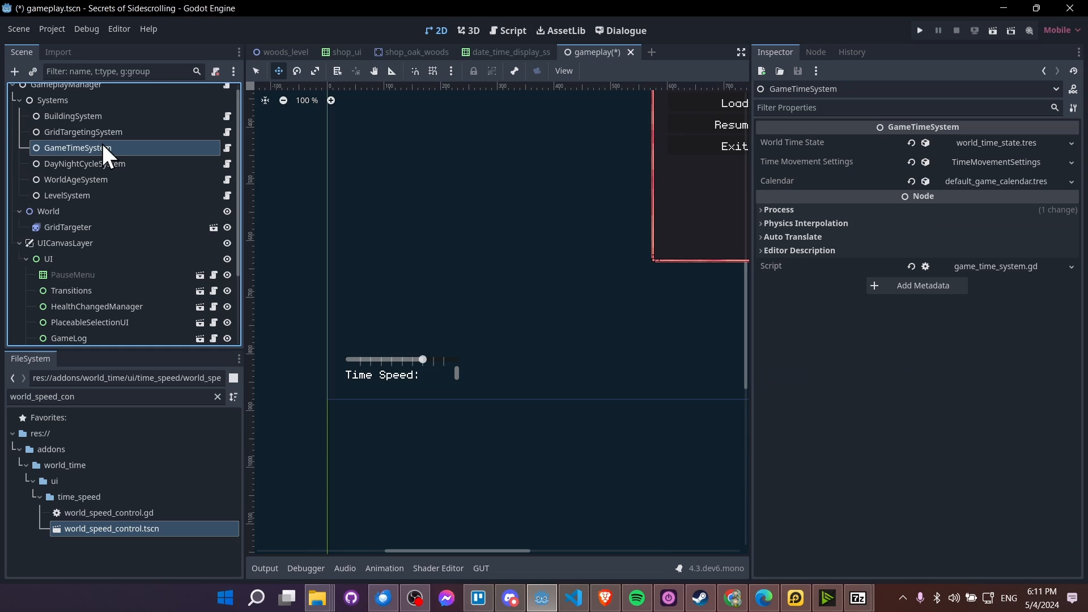
{"action": "right_click", "coordinate": [971, 162]}
{"action": "left_click", "coordinate": [1009, 296]}
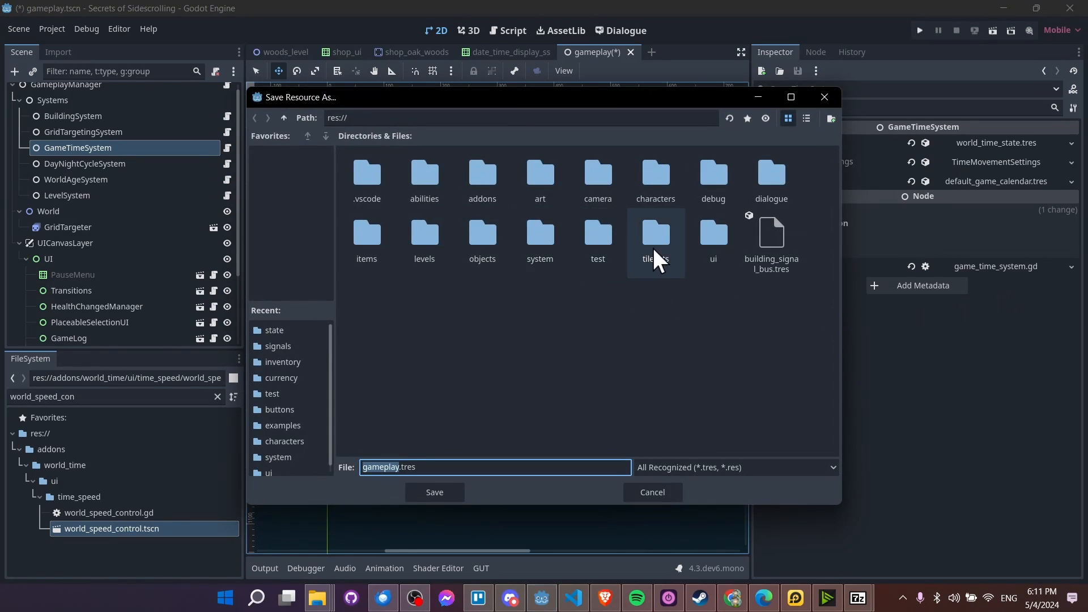
{"action": "double_click", "coordinate": [551, 238]}
{"action": "left_click", "coordinate": [825, 118]}
{"action": "type", "text": "settu"}
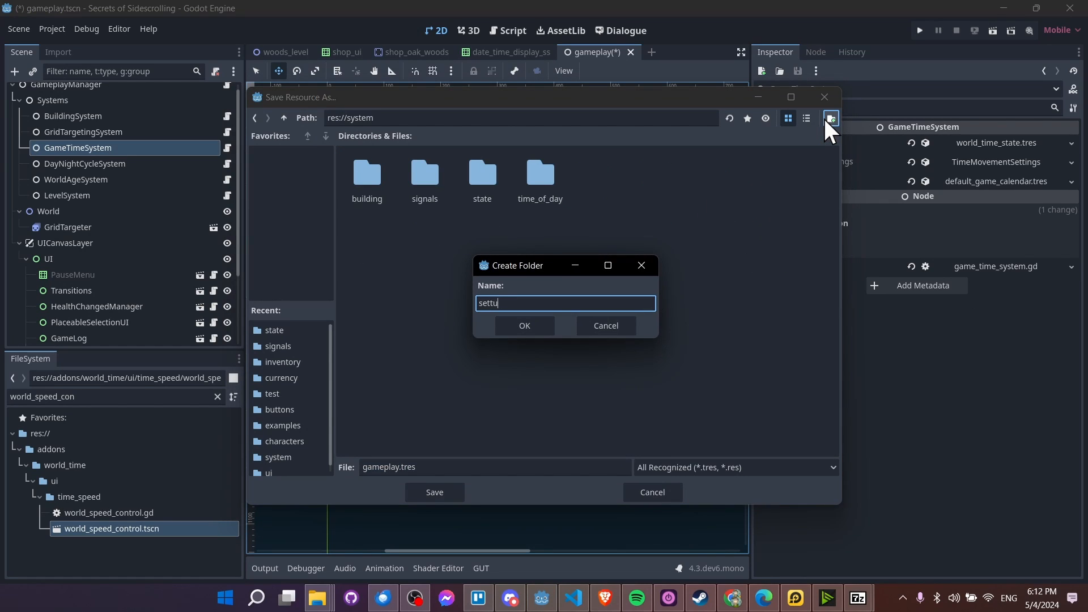
{"action": "key", "text": "BackSpace"}
{"action": "type", "text": "ings"}
{"action": "key", "text": "Return"}
Save the Time Movement Settings resource as time_movement_settings.tres in res://system/settings
{"action": "left_click", "coordinate": [497, 467]}
{"action": "type", "text": "time_movement_settings"}
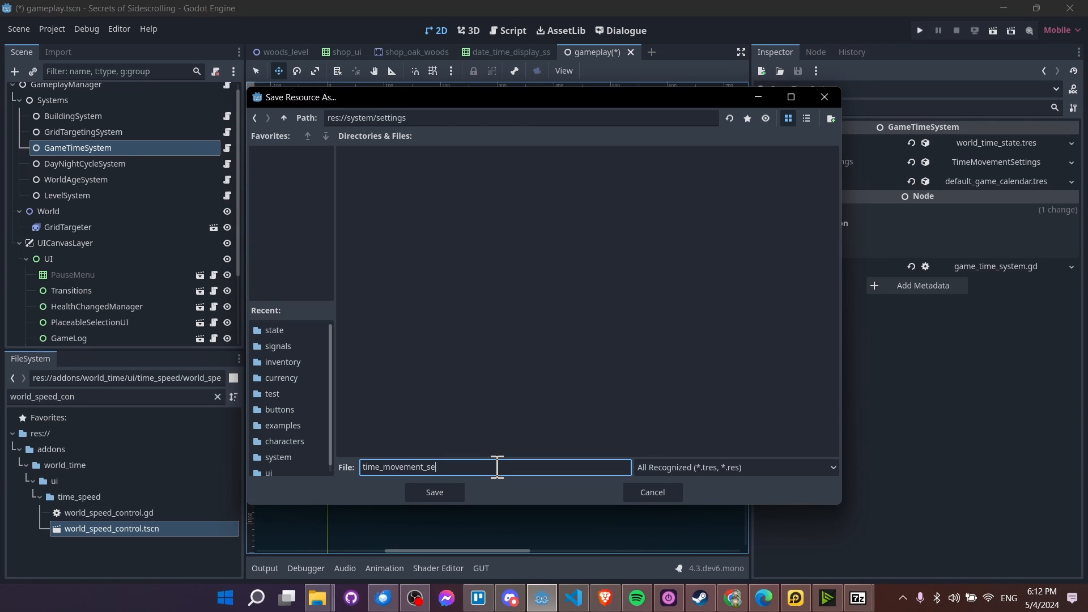
{"action": "left_click", "coordinate": [447, 494]}
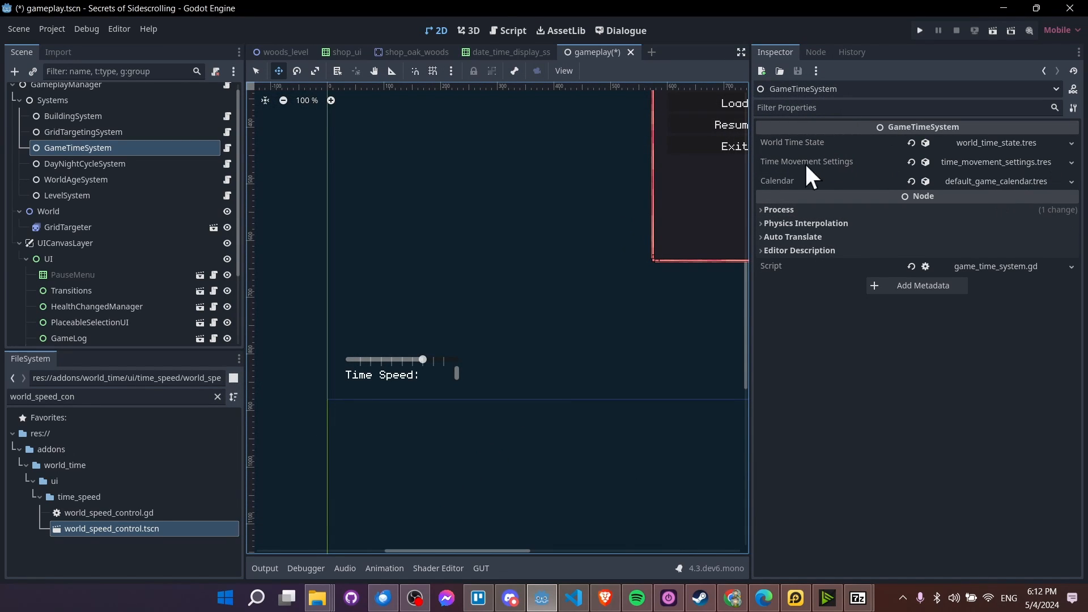
Assign the saved system/settings/time_movement_settings.tres resource to the WorldSpeedControl's Time Movement Settings
{"action": "scroll", "coordinate": [85, 311], "scroll_direction": "down", "scroll_amount": 3}
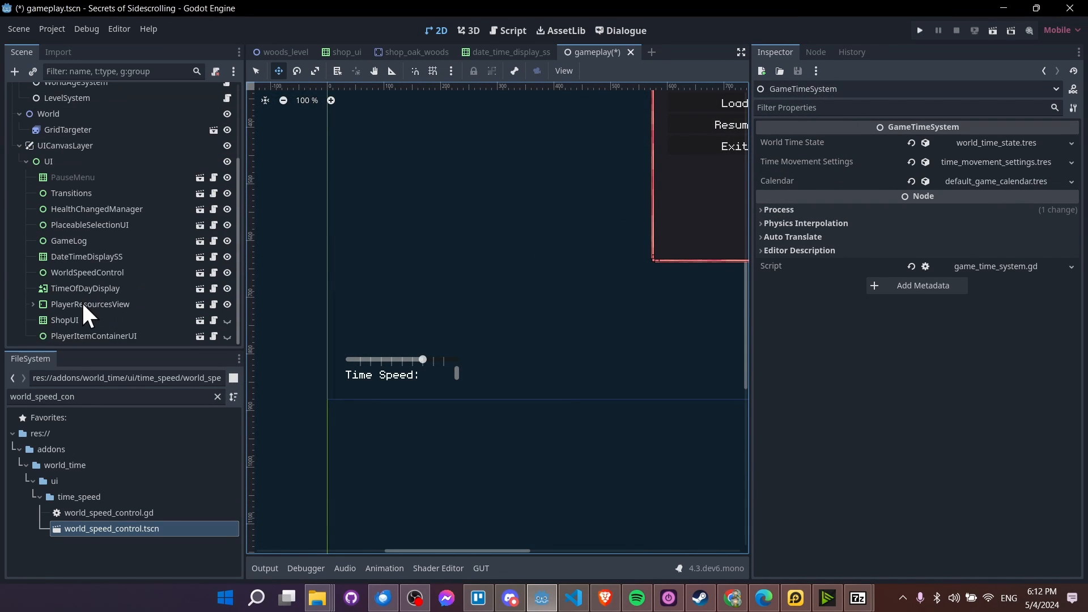
{"action": "left_click", "coordinate": [65, 274]}
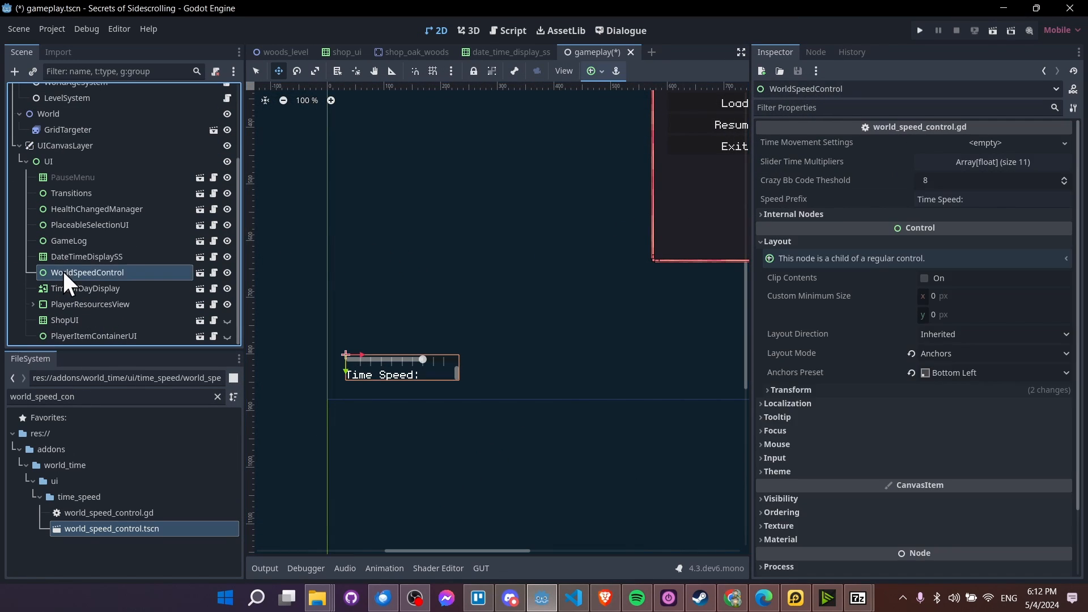
{"action": "left_click", "coordinate": [1064, 143]}
{"action": "left_click", "coordinate": [1053, 184]}
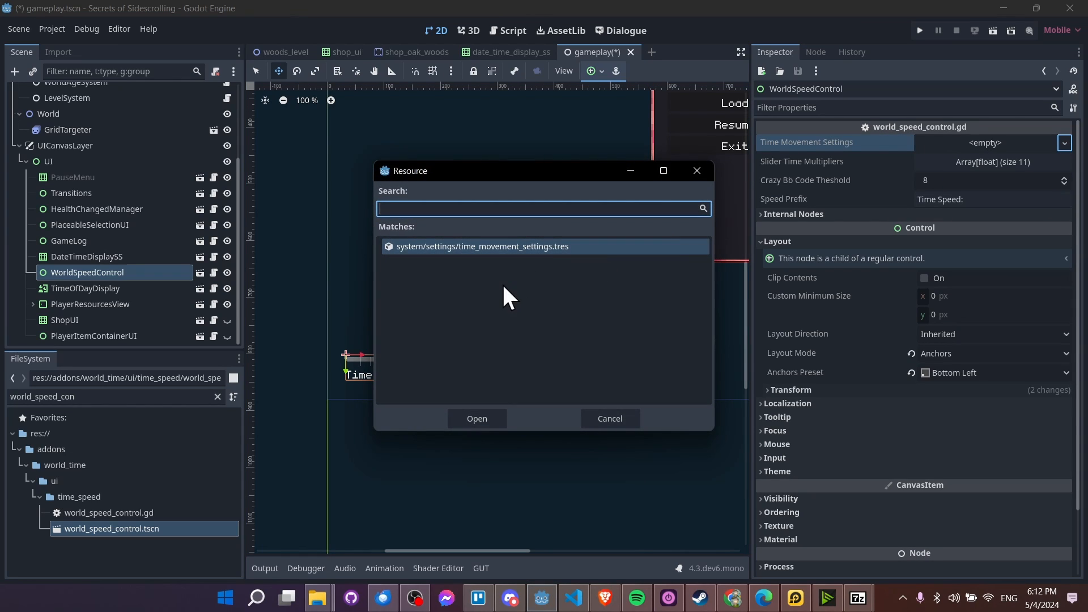
{"action": "double_click", "coordinate": [528, 246]}
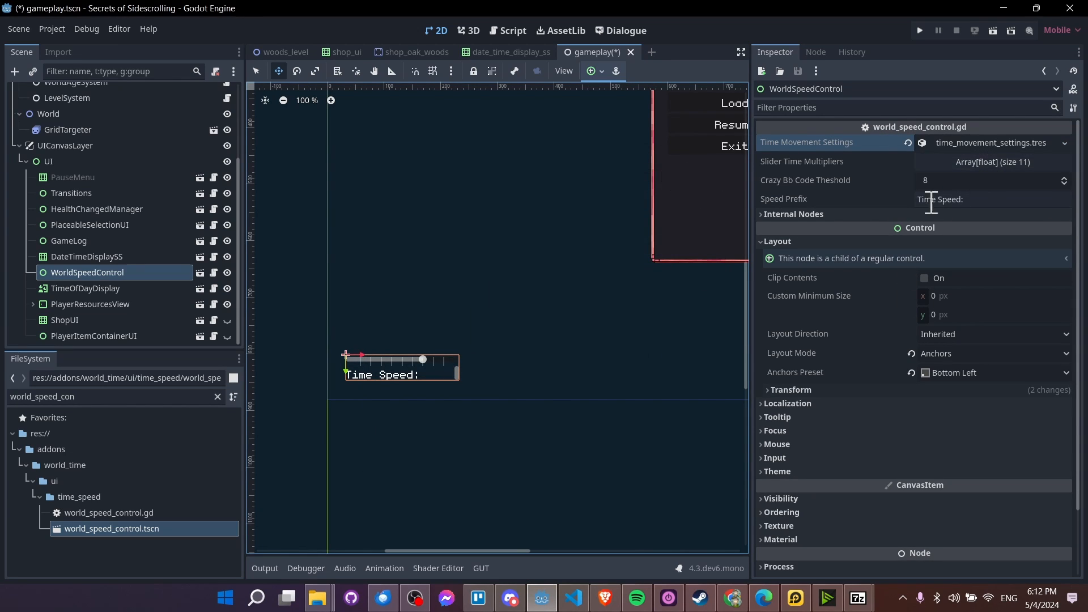
Check the WorldSpeedControl's internal node references and save the gameplay scene
{"action": "left_click", "coordinate": [874, 214]}
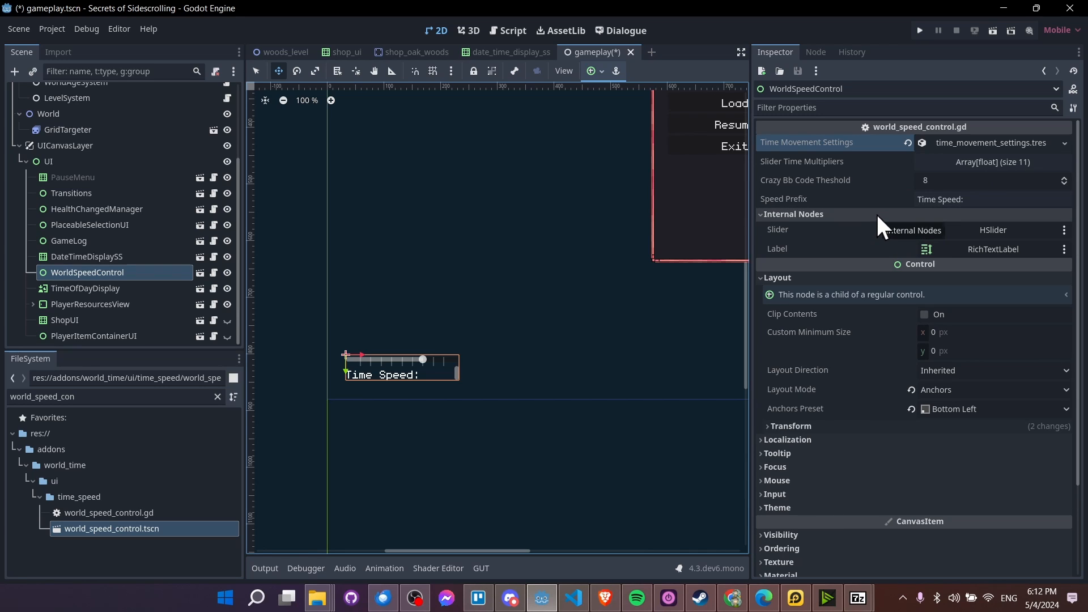
{"action": "left_click", "coordinate": [877, 215]}
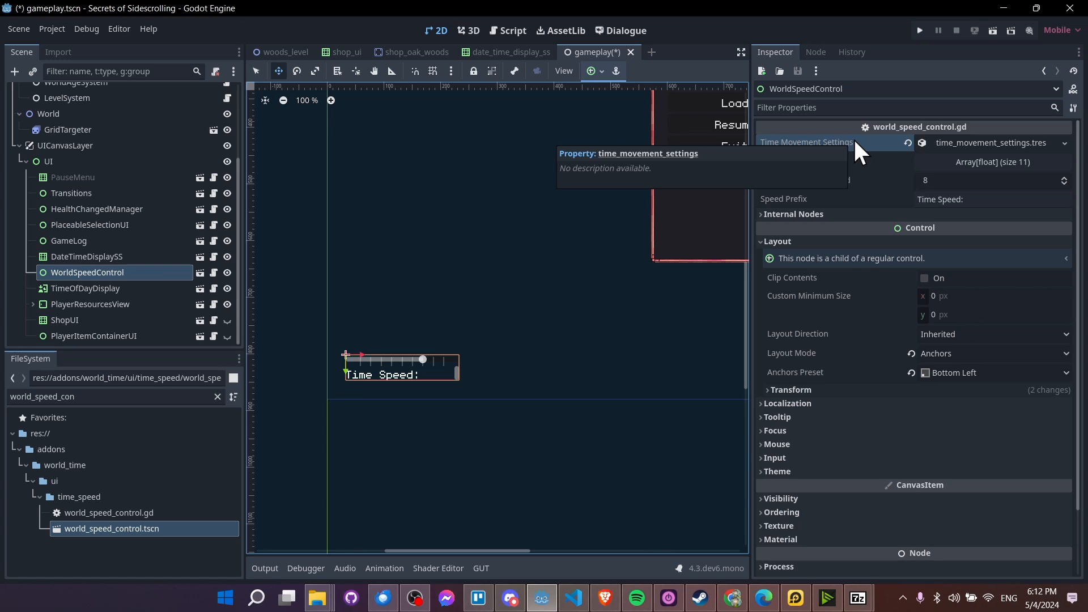
{"action": "scroll", "coordinate": [99, 277], "scroll_direction": "up", "scroll_amount": 1}
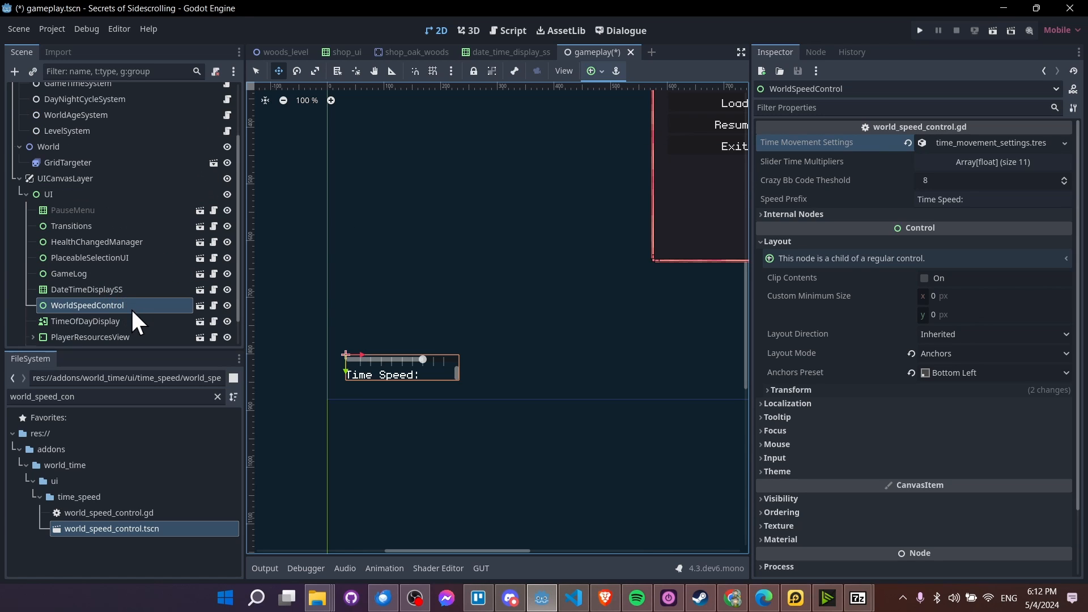
{"action": "scroll", "coordinate": [134, 320], "scroll_direction": "down", "scroll_amount": 1}
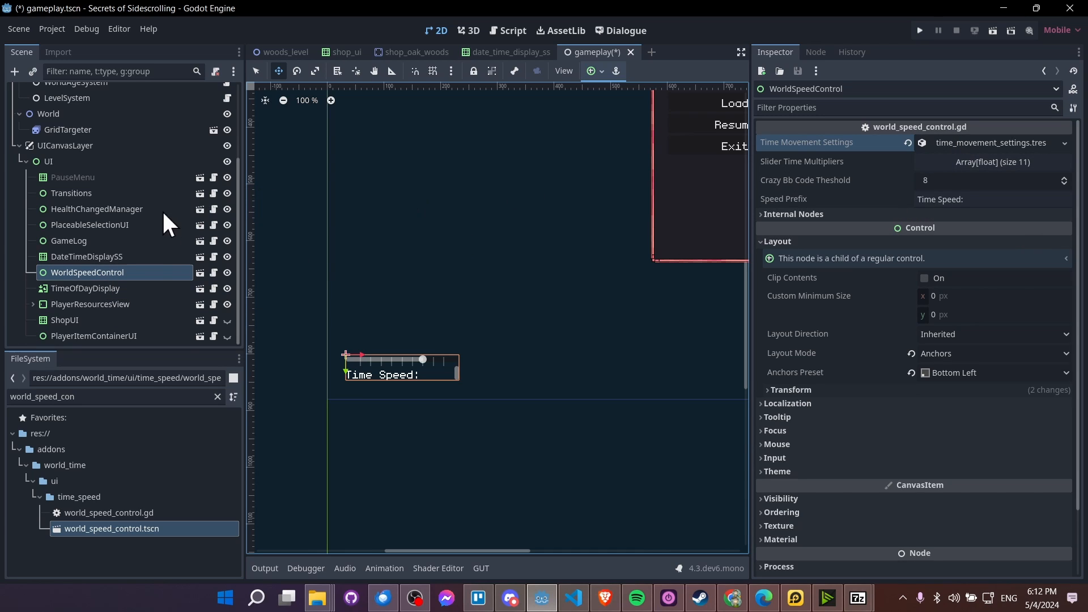
{"action": "scroll", "coordinate": [176, 249], "scroll_direction": "up", "scroll_amount": 3}
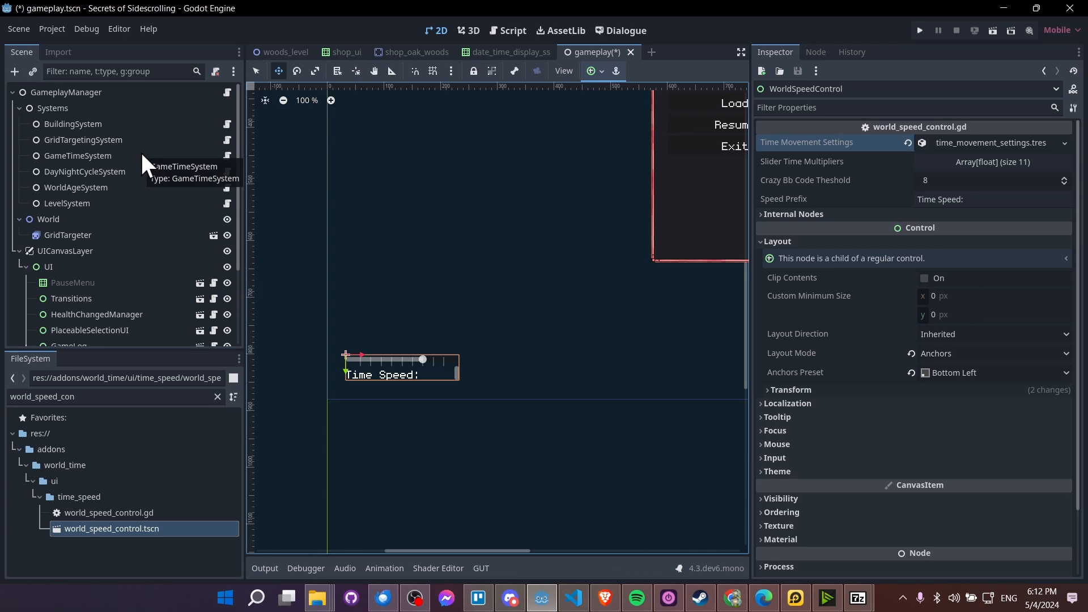
{"action": "scroll", "coordinate": [142, 154], "scroll_direction": "down", "scroll_amount": 1}
{"action": "scroll", "coordinate": [143, 155], "scroll_direction": "down", "scroll_amount": 2}
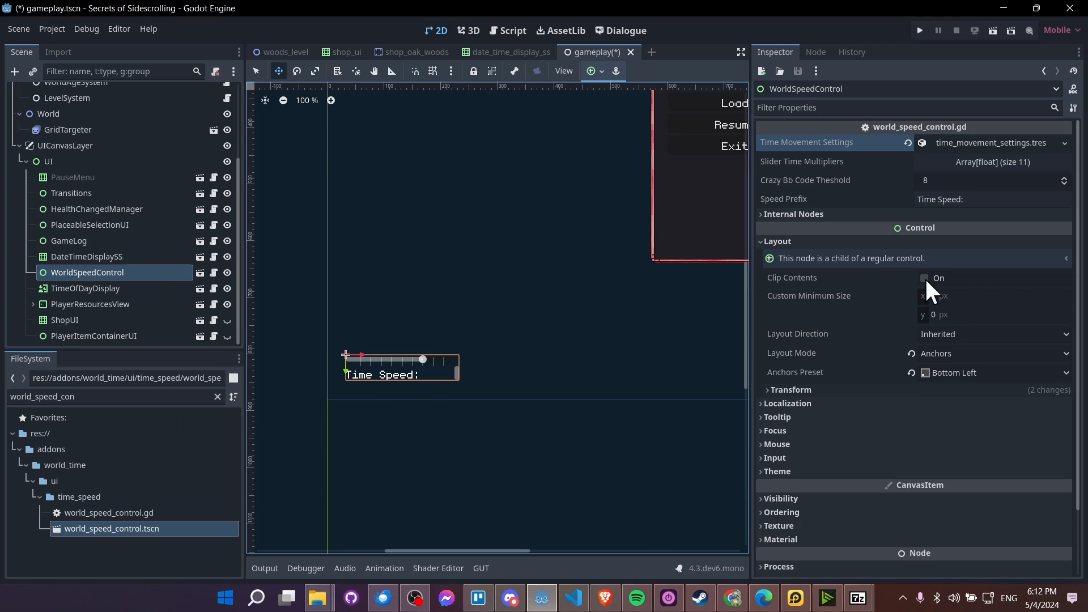
{"action": "key", "text": "ctrl+s"}
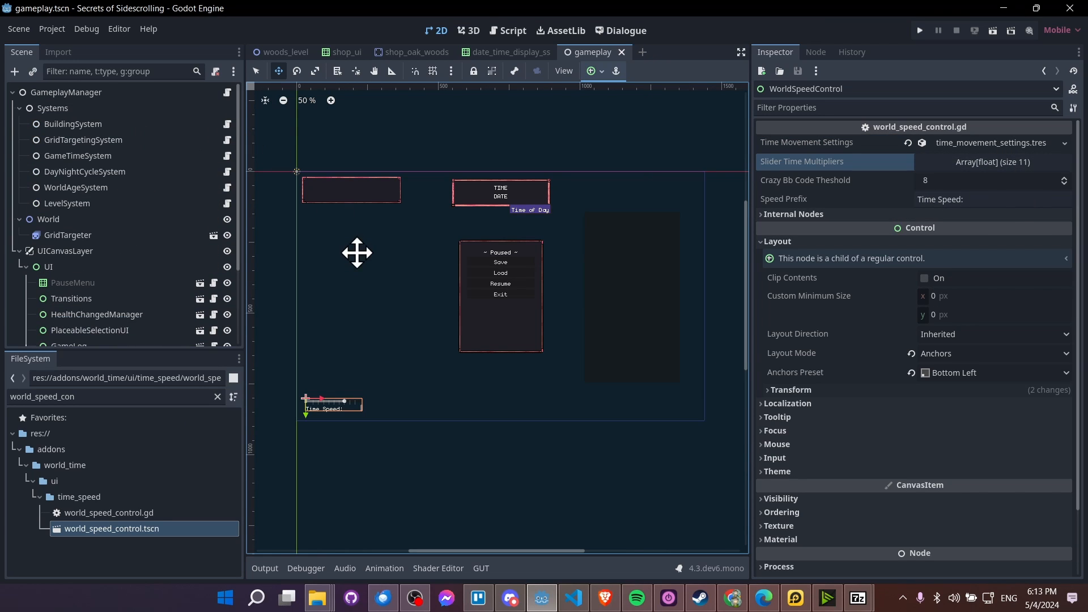
In the woods_level scene, assign system/state/world_time_state.tres to the TimeOfDayDirectionalLight2D's Time State
{"action": "left_click", "coordinate": [291, 50]}
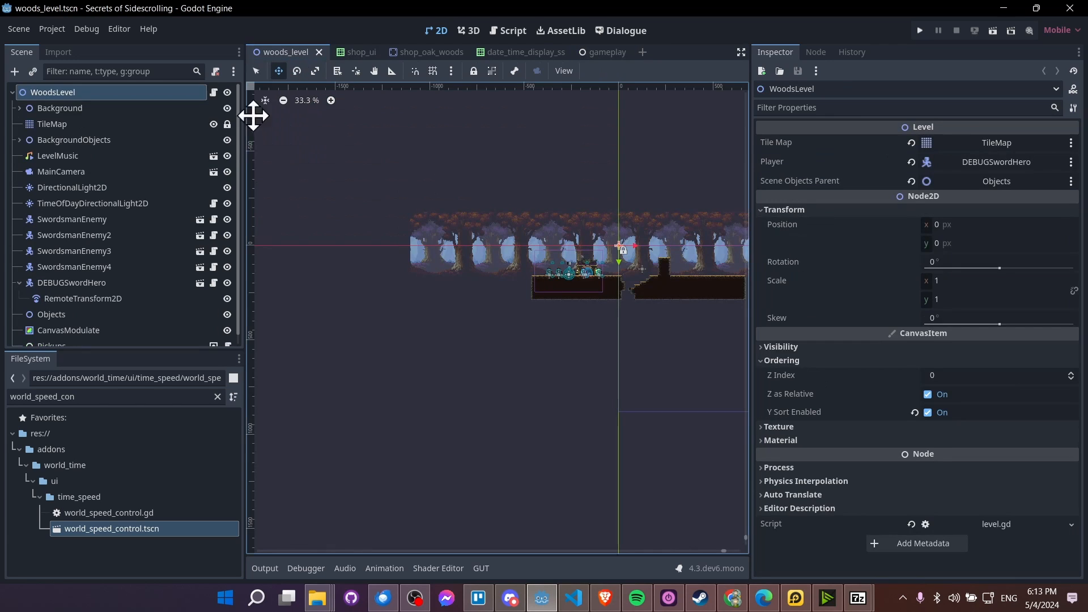
{"action": "scroll", "coordinate": [150, 257], "scroll_direction": "down", "scroll_amount": 1}
{"action": "left_click", "coordinate": [144, 192]}
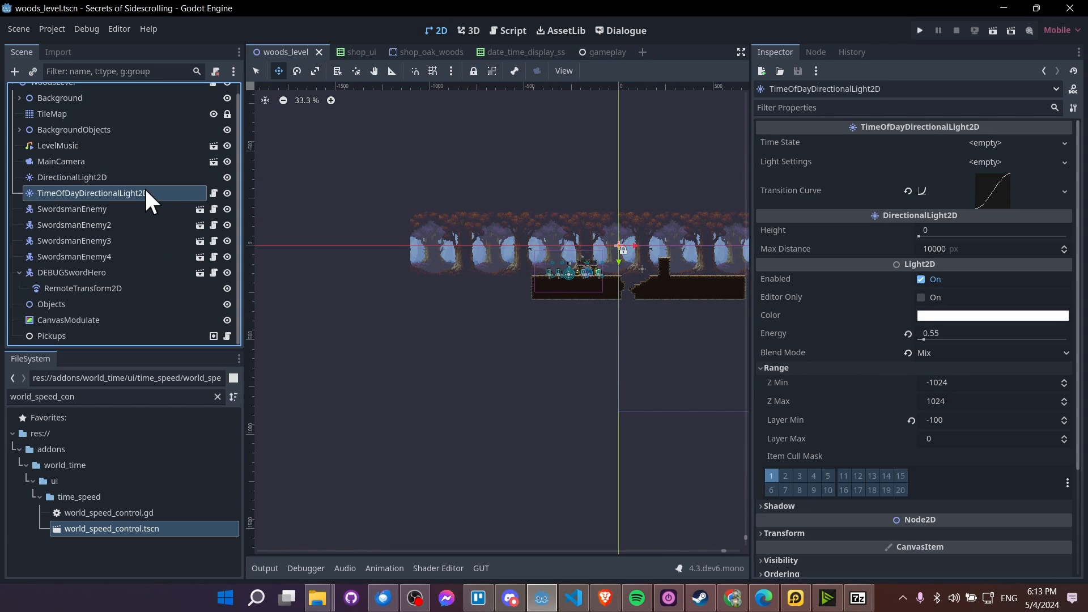
{"action": "scroll", "coordinate": [569, 257], "scroll_direction": "right", "scroll_amount": 2}
{"action": "scroll", "coordinate": [520, 262], "scroll_direction": "up", "scroll_amount": 1}
{"action": "scroll", "coordinate": [521, 262], "scroll_direction": "right", "scroll_amount": 2}
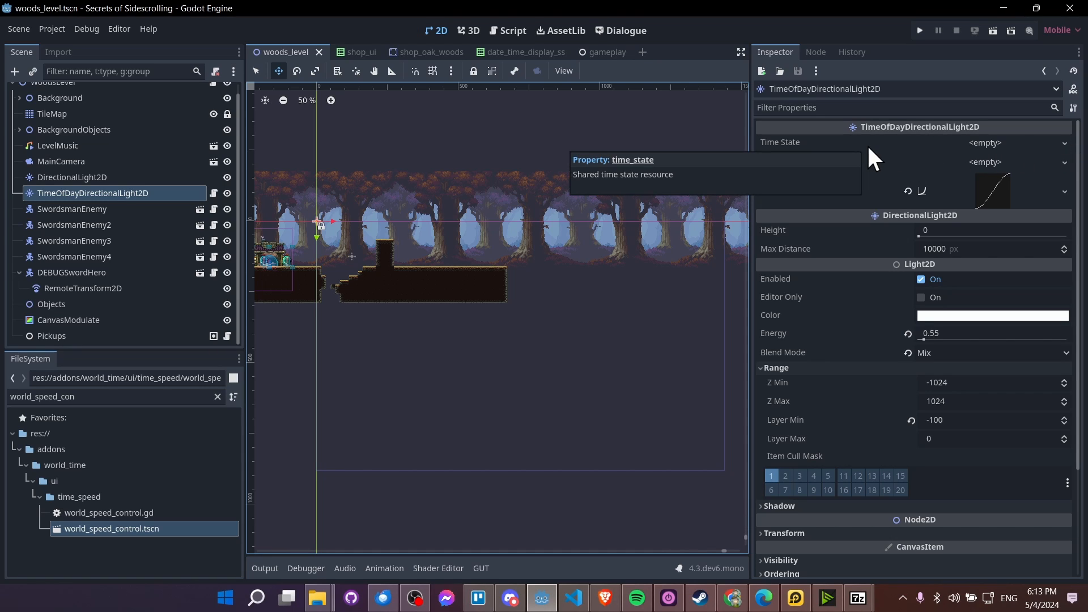
{"action": "left_click", "coordinate": [1065, 144]}
{"action": "left_click", "coordinate": [1057, 183]}
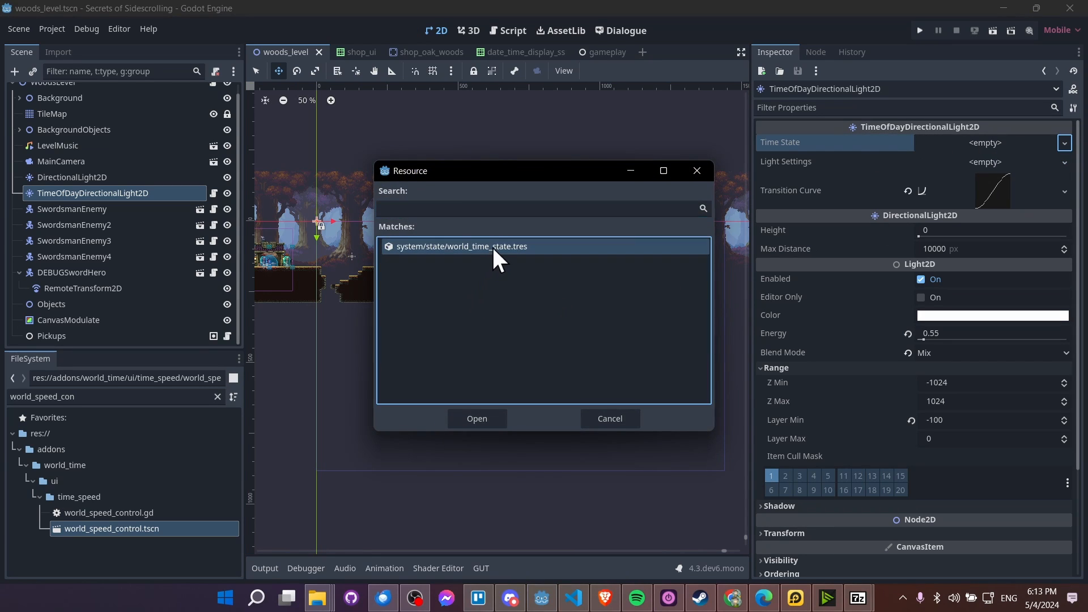
{"action": "double_click", "coordinate": [494, 248]}
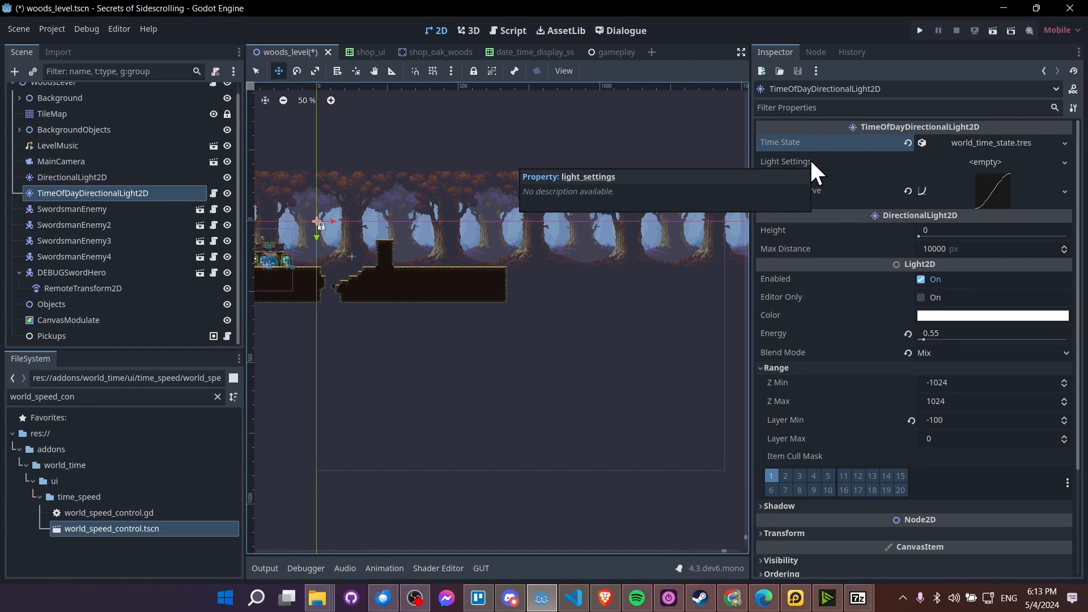
Create a new TimeOfDayLightSettingsGroup for the light's Light Settings and give its settings array 4 elements
{"action": "left_click", "coordinate": [989, 162]}
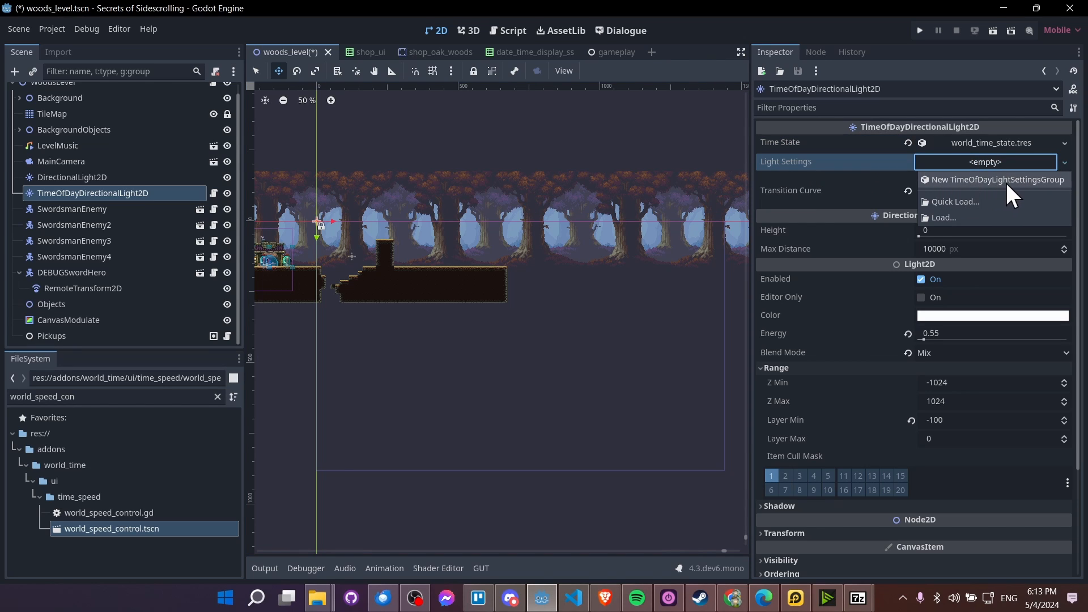
{"action": "left_click", "coordinate": [998, 180]}
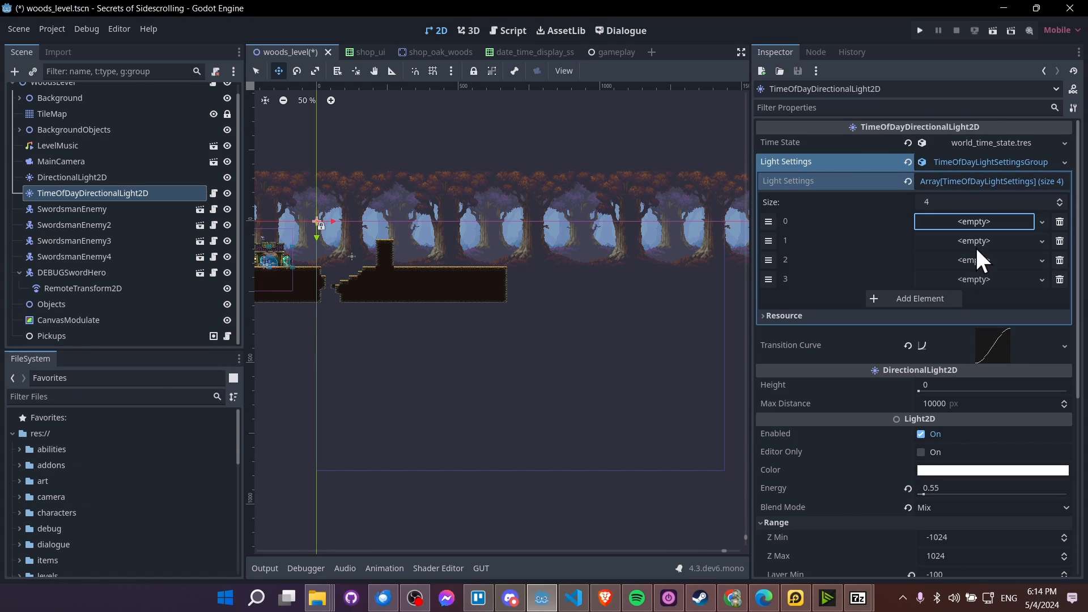
{"action": "left_click", "coordinate": [996, 220]}
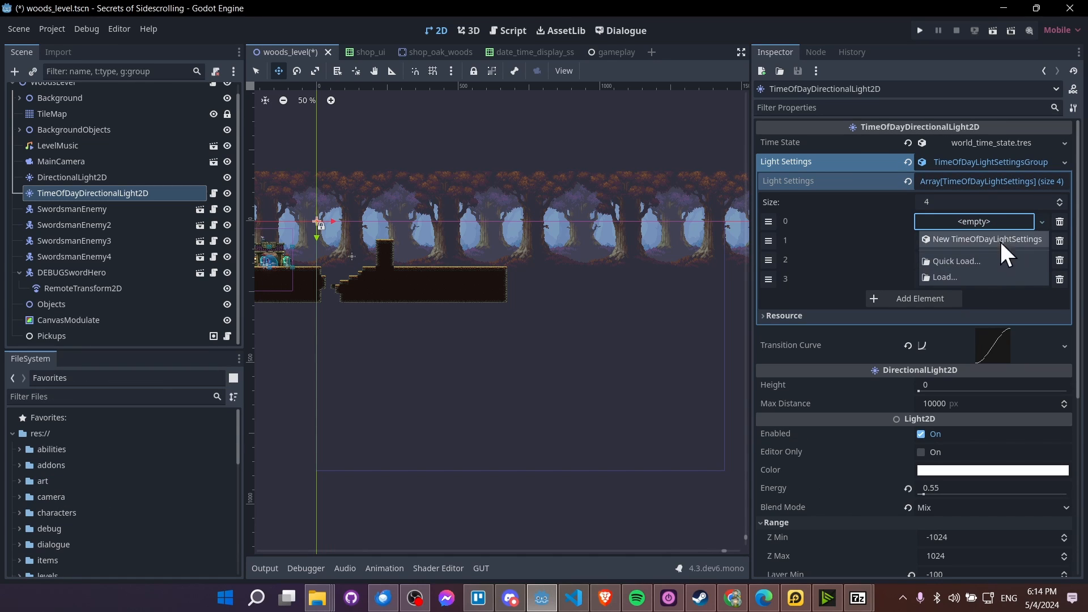
{"action": "left_click", "coordinate": [107, 392]}
{"action": "left_click", "coordinate": [1009, 222]}
{"action": "left_click", "coordinate": [871, 196]}
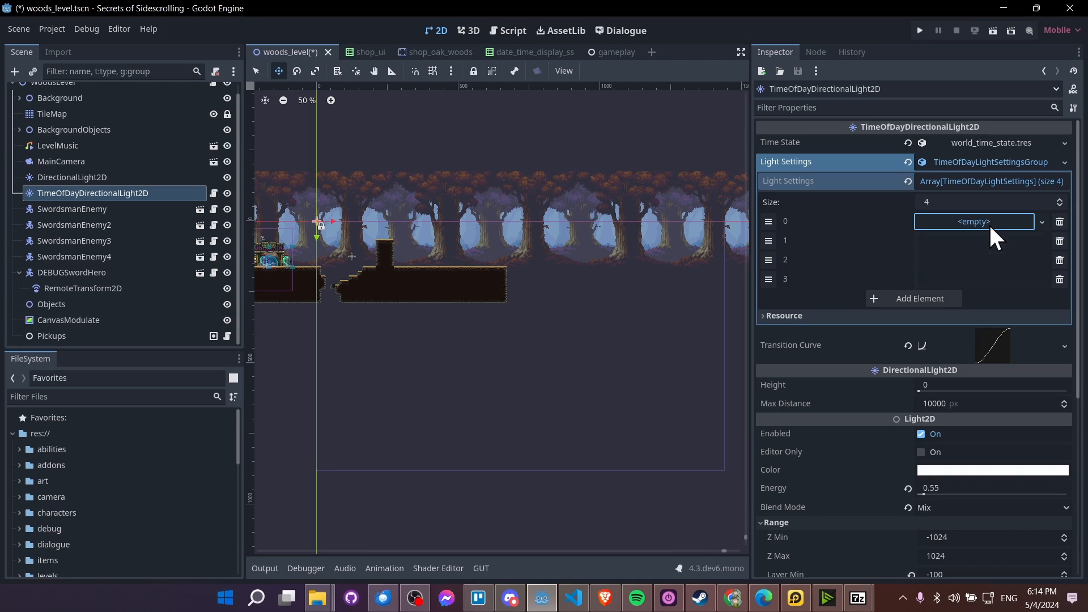
Create a new TimeOfDayLightSettings in array element 0 and set its Time of Day to system/time_of_day/dawn_time_of_day.tres
{"action": "left_click", "coordinate": [988, 223]}
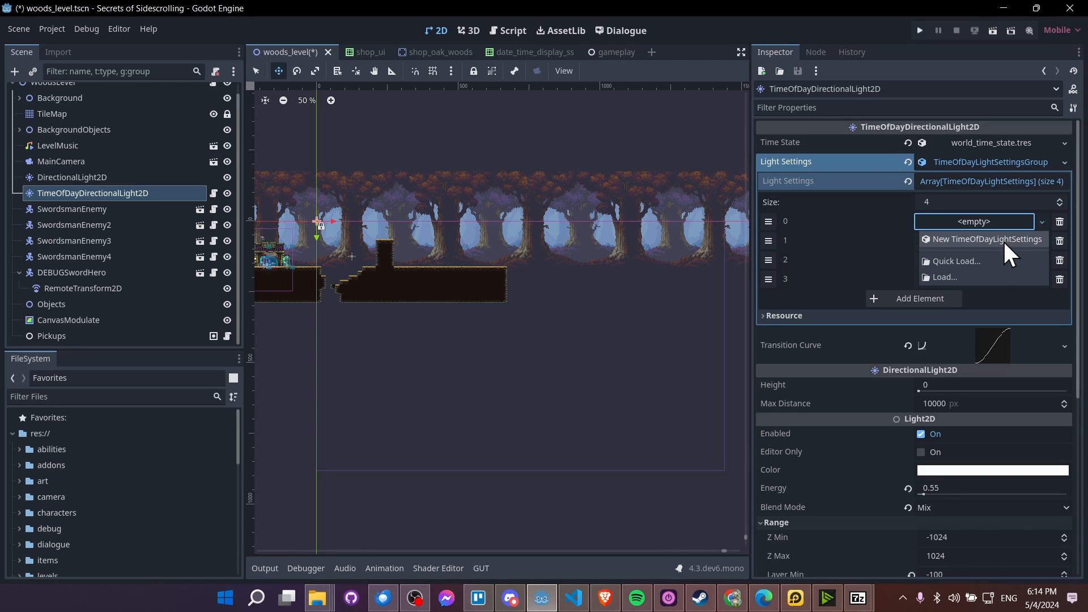
{"action": "left_click", "coordinate": [1003, 240]}
{"action": "left_click", "coordinate": [1004, 221]}
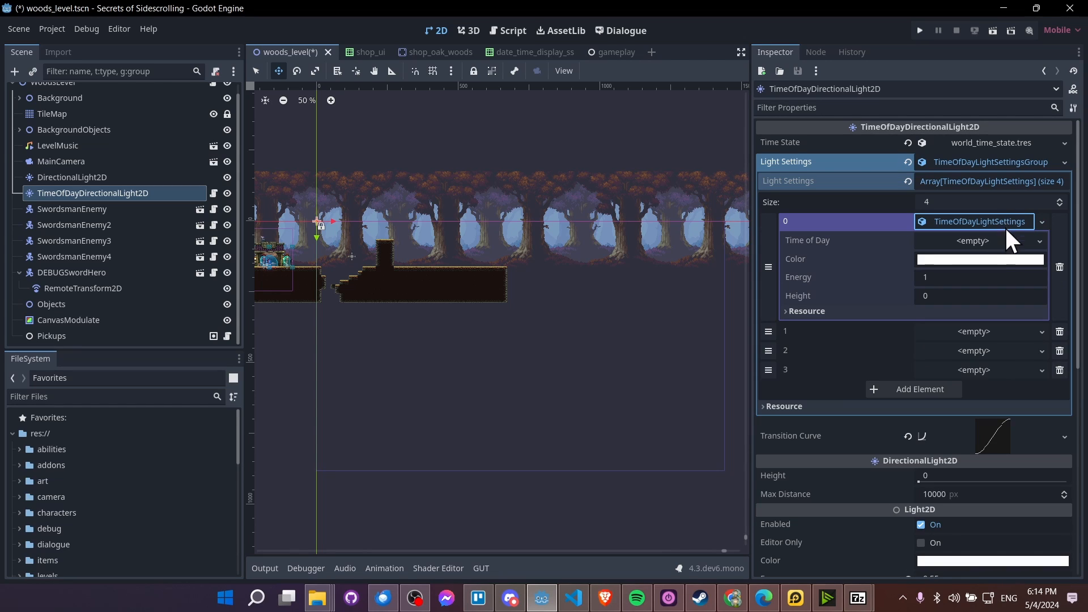
{"action": "left_click", "coordinate": [1041, 240]}
{"action": "left_click", "coordinate": [1043, 278]}
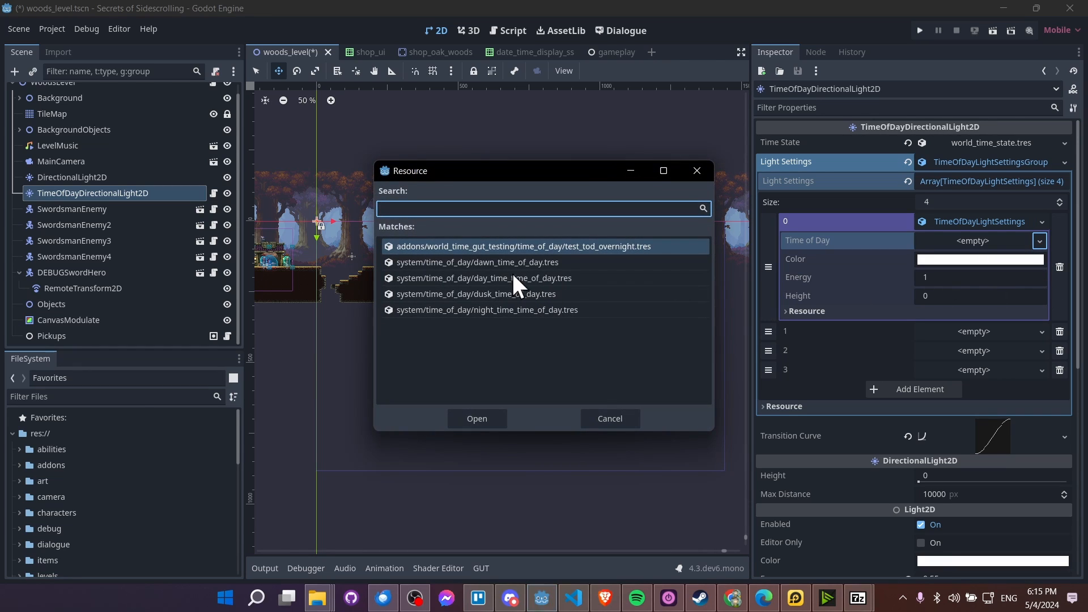
{"action": "double_click", "coordinate": [546, 261]}
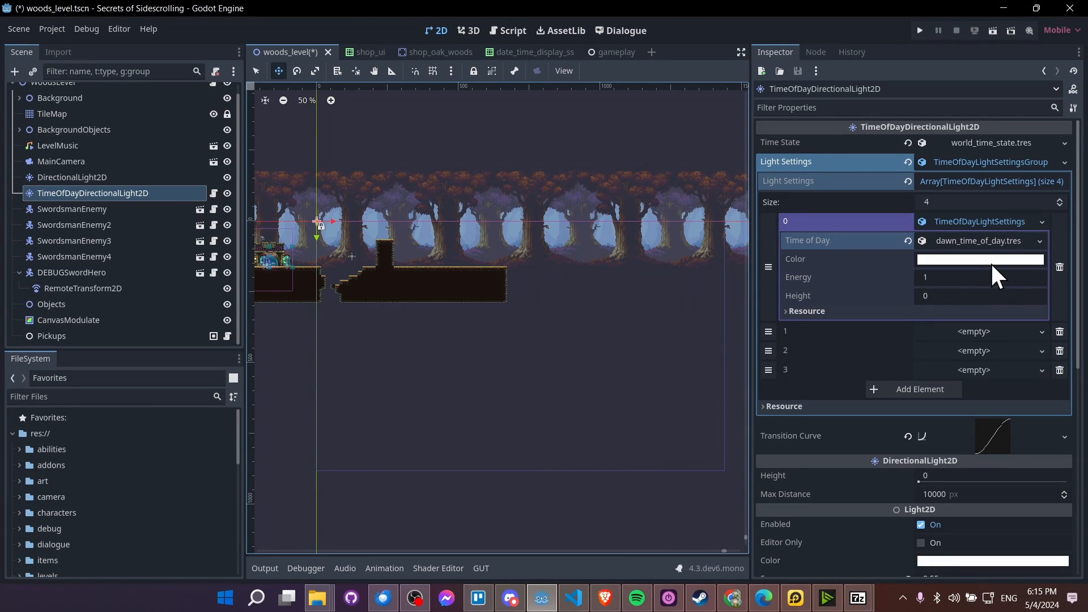
Set the dawn light settings' Color to pale cyan a2eaef and Energy to 0.85
{"action": "middle_click_drag", "start_coordinate": [506, 216], "coordinate": [640, 233]}
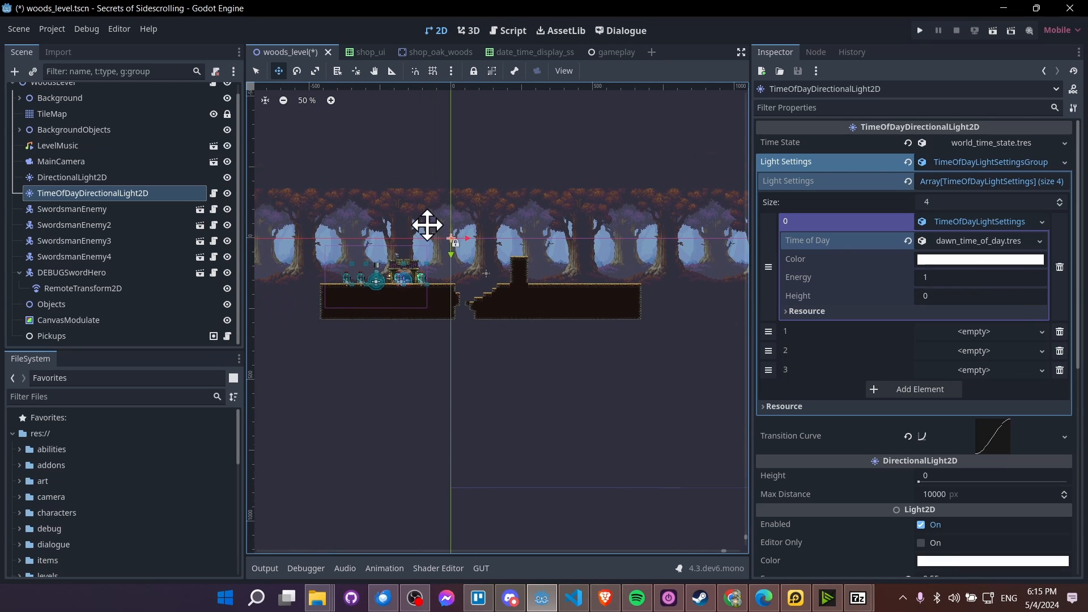
{"action": "scroll", "coordinate": [427, 225], "scroll_direction": "up", "scroll_amount": 3}
{"action": "left_click", "coordinate": [948, 261]}
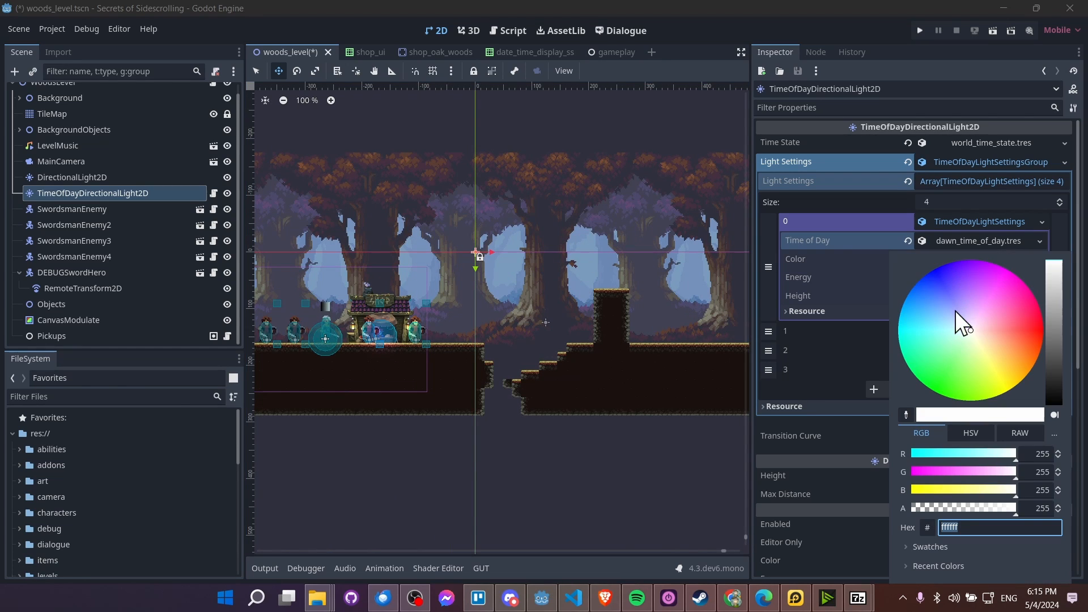
{"action": "left_click", "coordinate": [948, 326]}
{"action": "left_click", "coordinate": [1056, 269]}
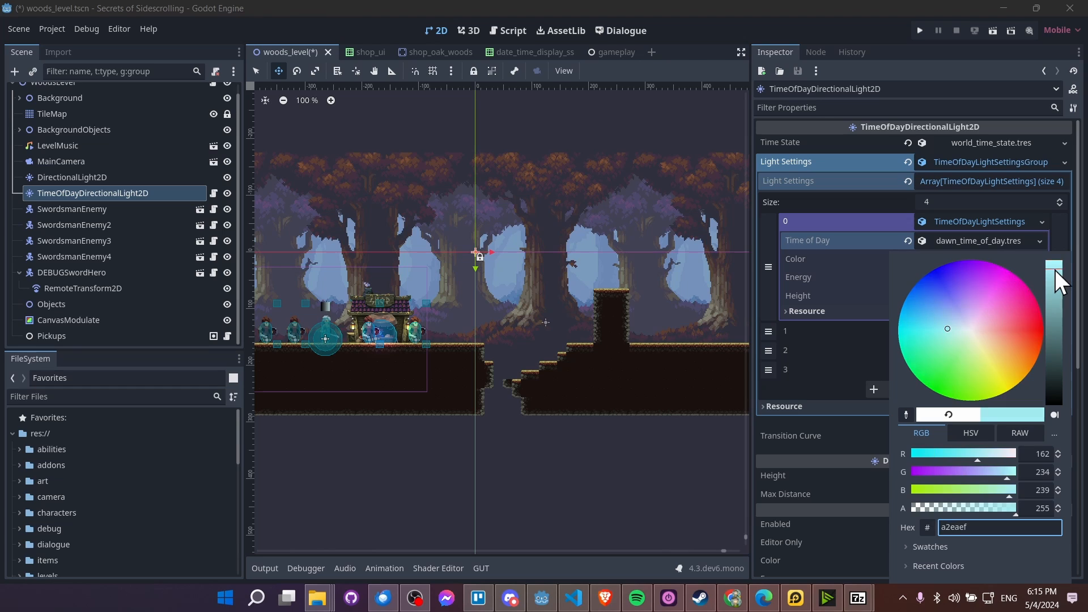
{"action": "left_click", "coordinate": [817, 281]}
{"action": "left_click", "coordinate": [962, 277]}
{"action": "type", "text": "0.85"}
{"action": "key", "text": "Return"}
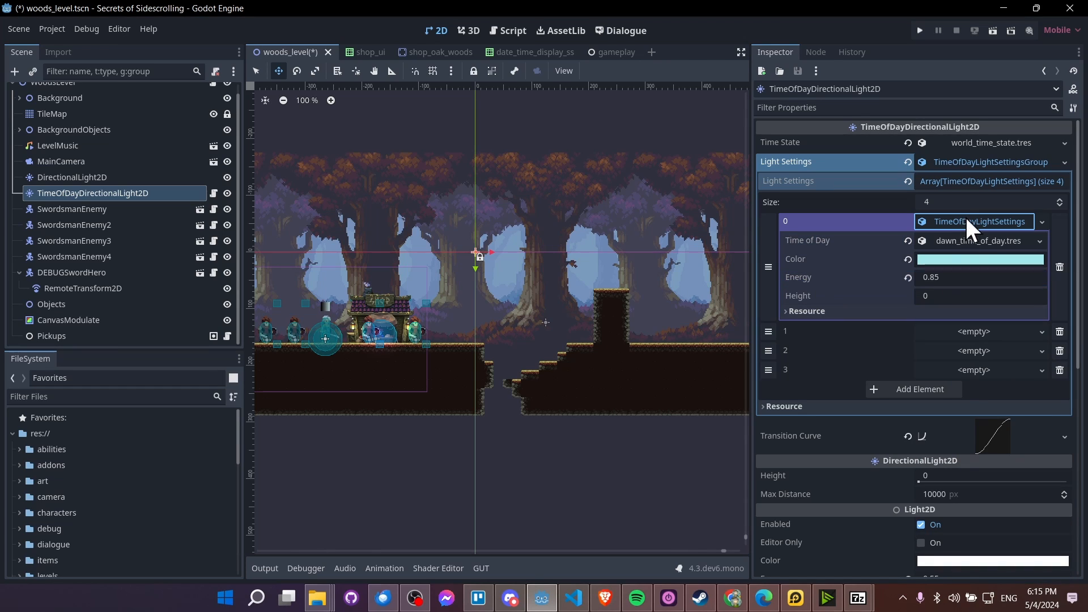
Start saving element 0's TimeOfDayLightSettings as a resource file and create a lights folder in res://
{"action": "right_click", "coordinate": [965, 215]}
{"action": "left_click", "coordinate": [1008, 359]}
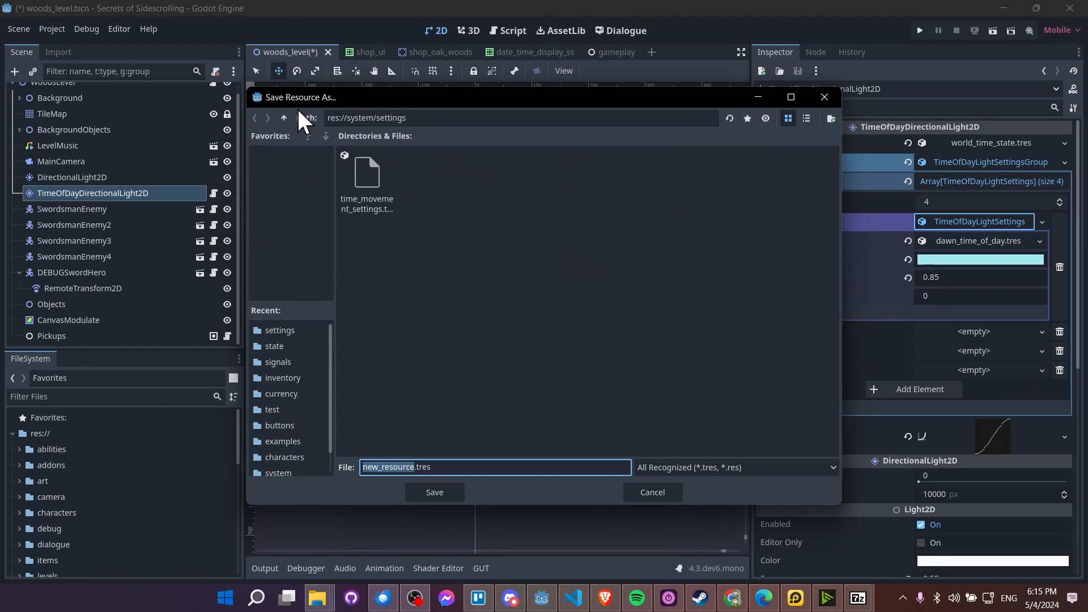
{"action": "left_click", "coordinate": [284, 118]}
{"action": "left_click", "coordinate": [284, 118]}
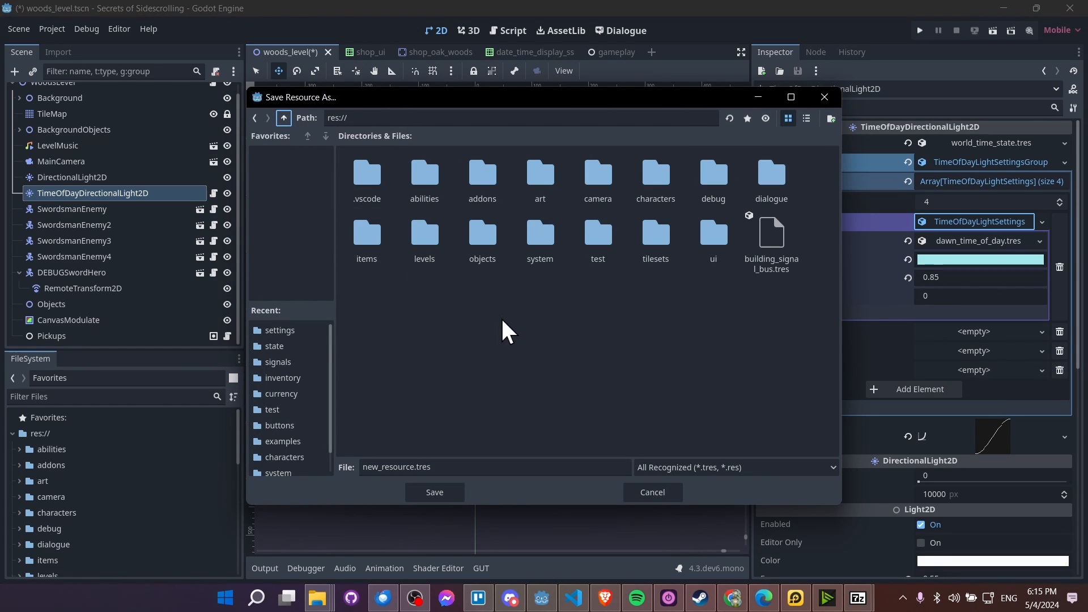
{"action": "left_click", "coordinate": [832, 118]}
{"action": "type", "text": "lights"}
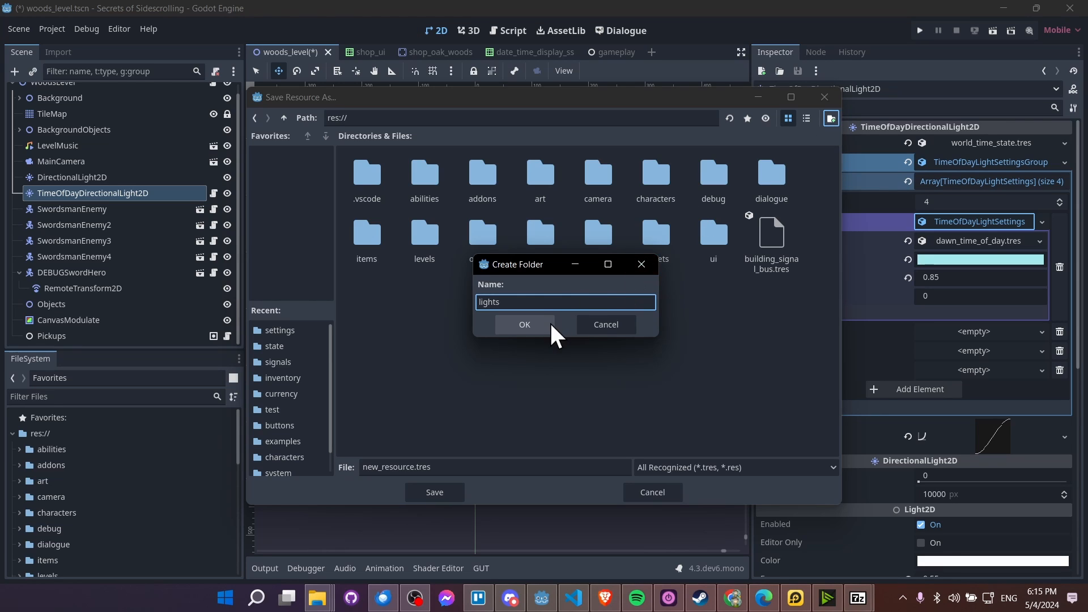
{"action": "left_click", "coordinate": [524, 325]}
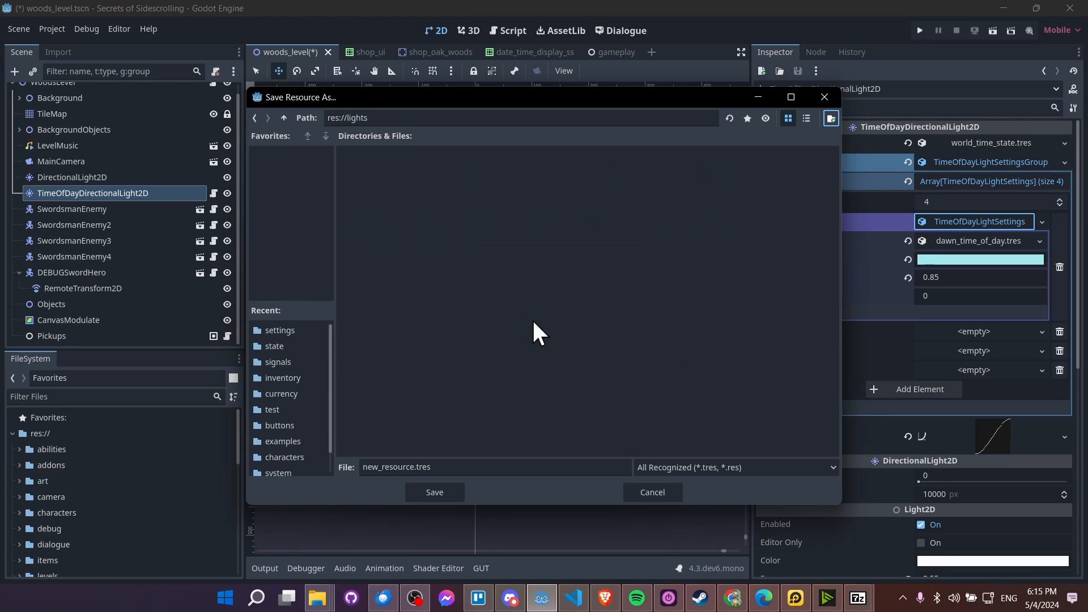
Create a light_settings folder inside res://lights and save the resource there as dawn_light_settings
{"action": "left_click", "coordinate": [831, 119]}
{"action": "type", "text": "light_settings"}
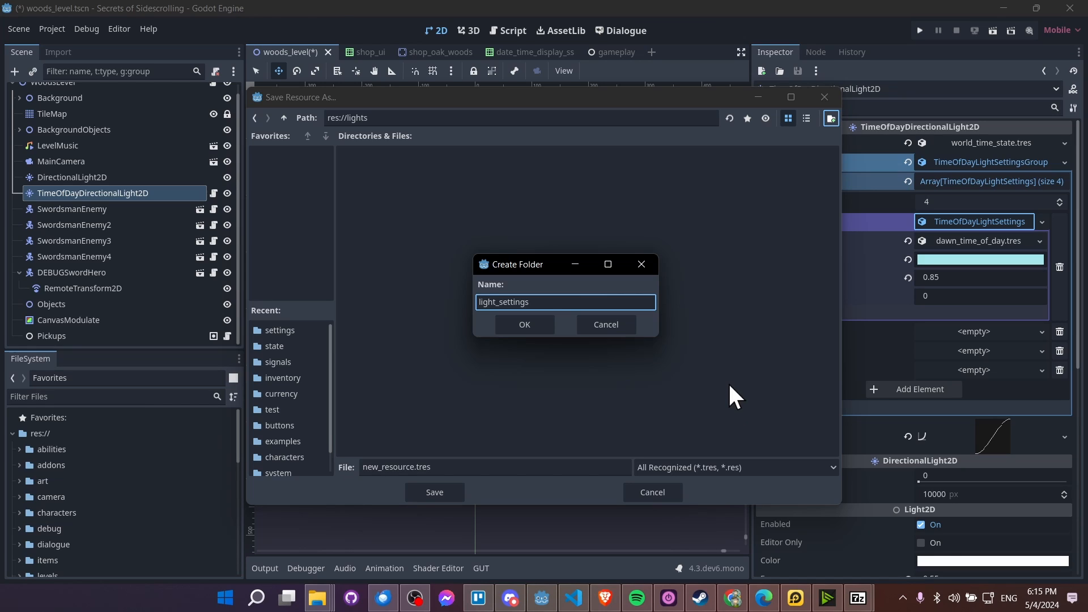
{"action": "left_click", "coordinate": [525, 325]}
{"action": "left_click", "coordinate": [454, 467]}
{"action": "type", "text": "dawn_light_settings"}
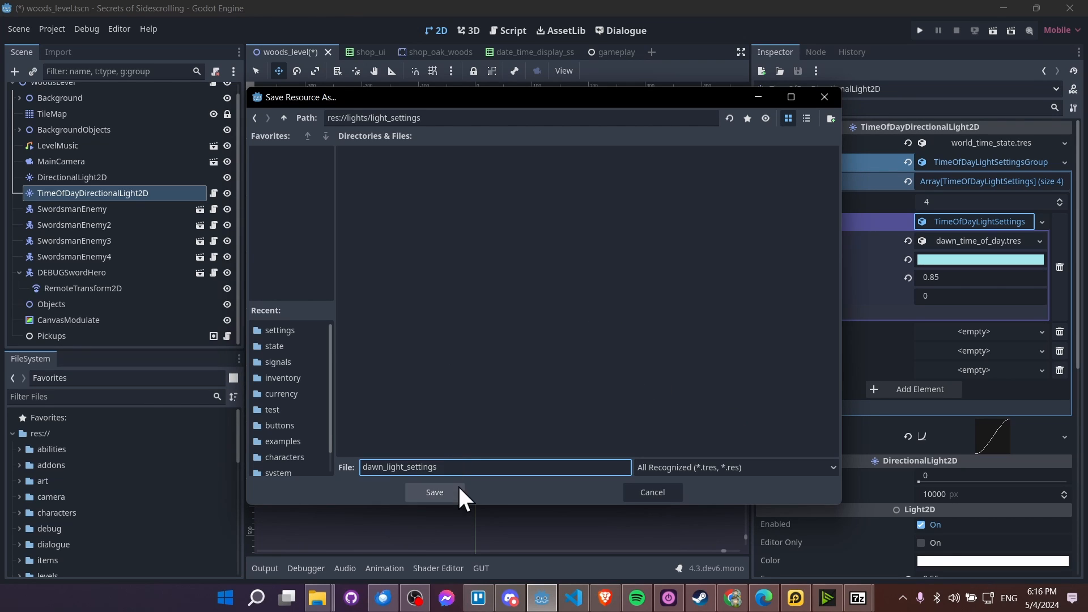
{"action": "left_click", "coordinate": [457, 488]}
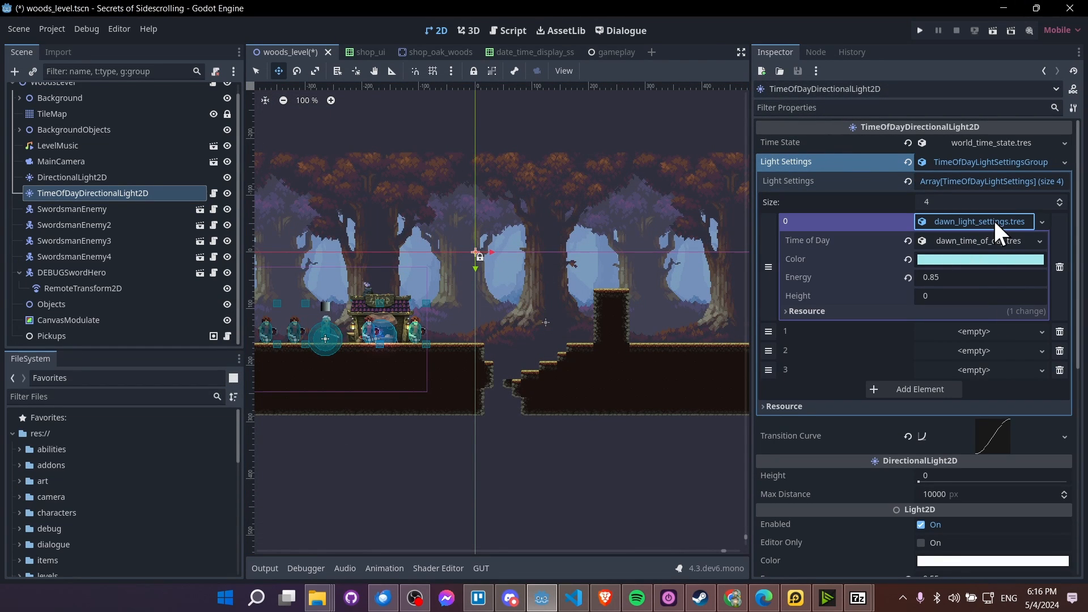
Save the TimeOfDayLightSettingsGroup resource in res://lights/light_settings as outdoors_light_settings_1.tres
{"action": "left_click", "coordinate": [994, 220]}
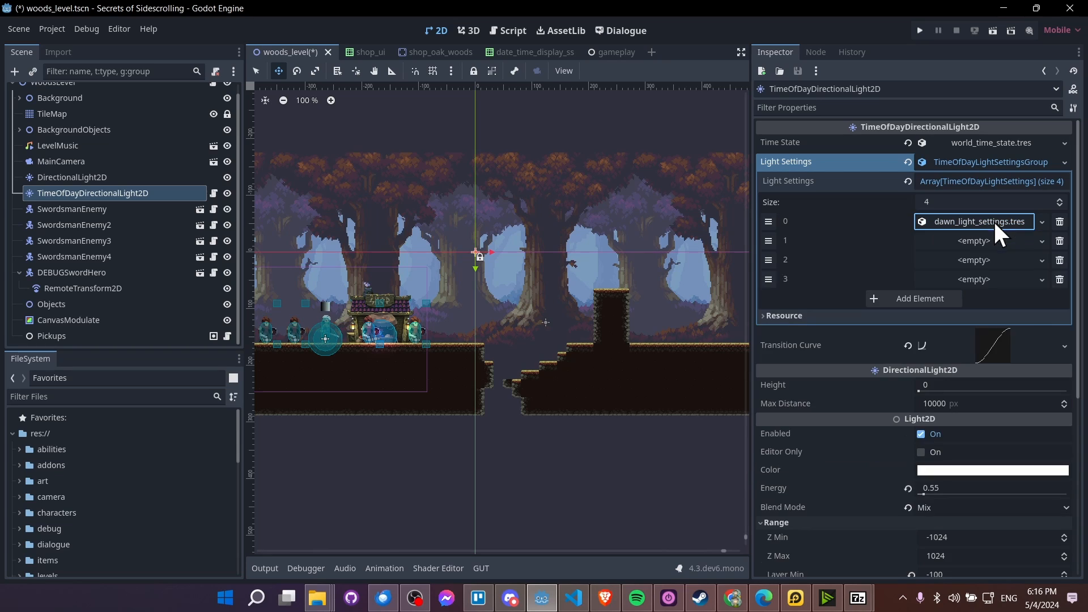
{"action": "right_click", "coordinate": [1026, 161]}
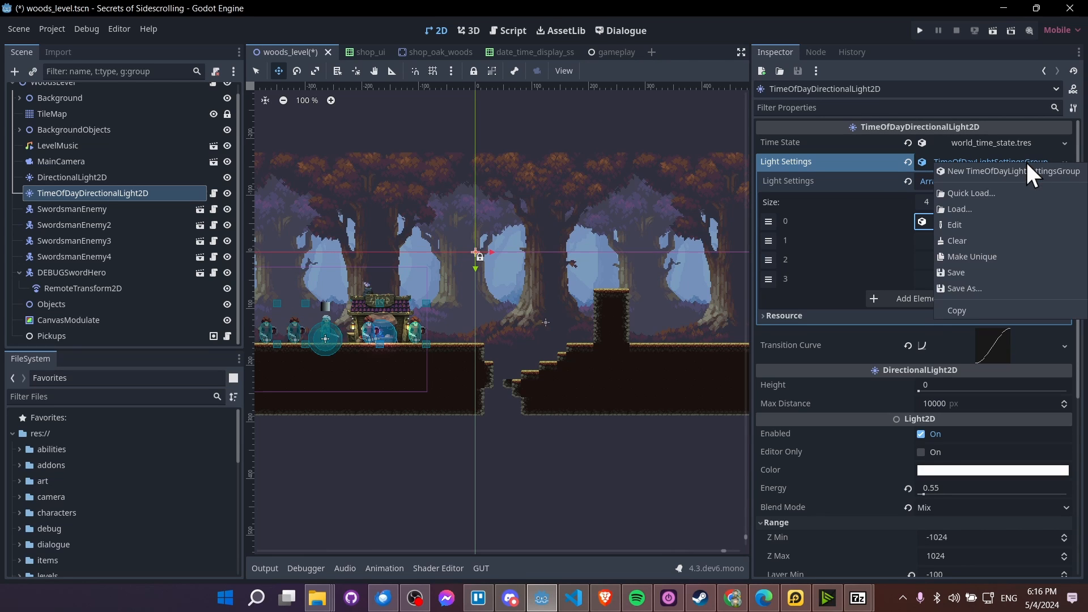
{"action": "left_click", "coordinate": [1009, 289]}
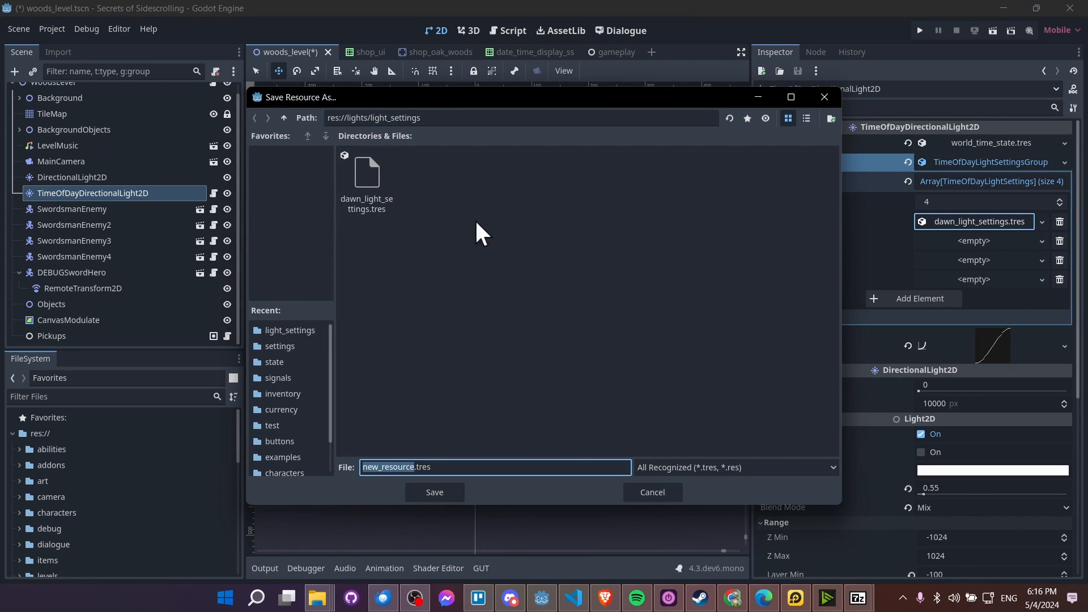
{"action": "type", "text": "outdoors_light_settings_1"}
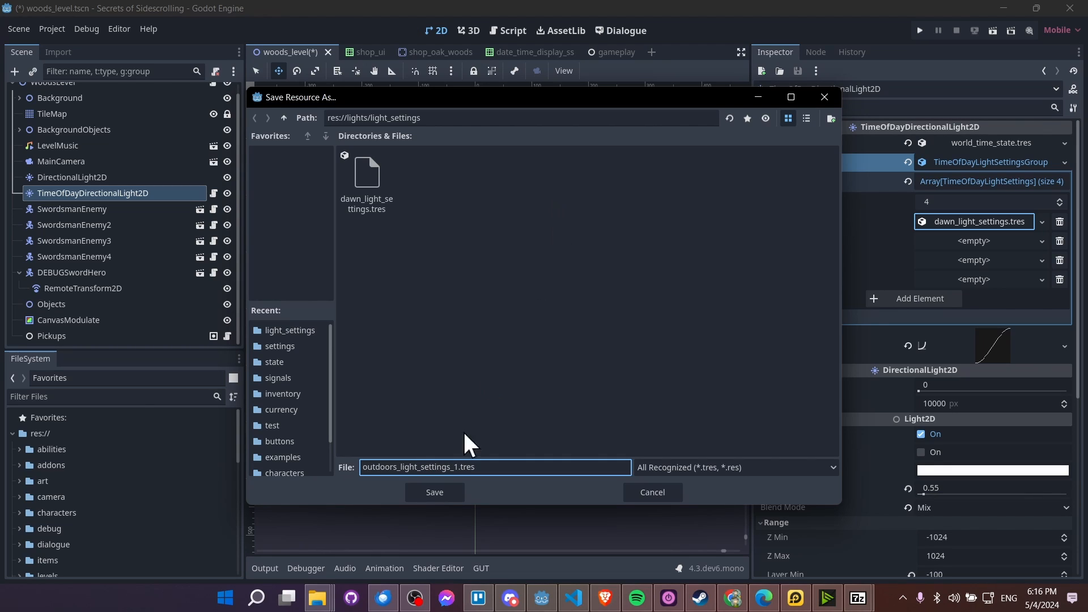
{"action": "left_click", "coordinate": [443, 490]}
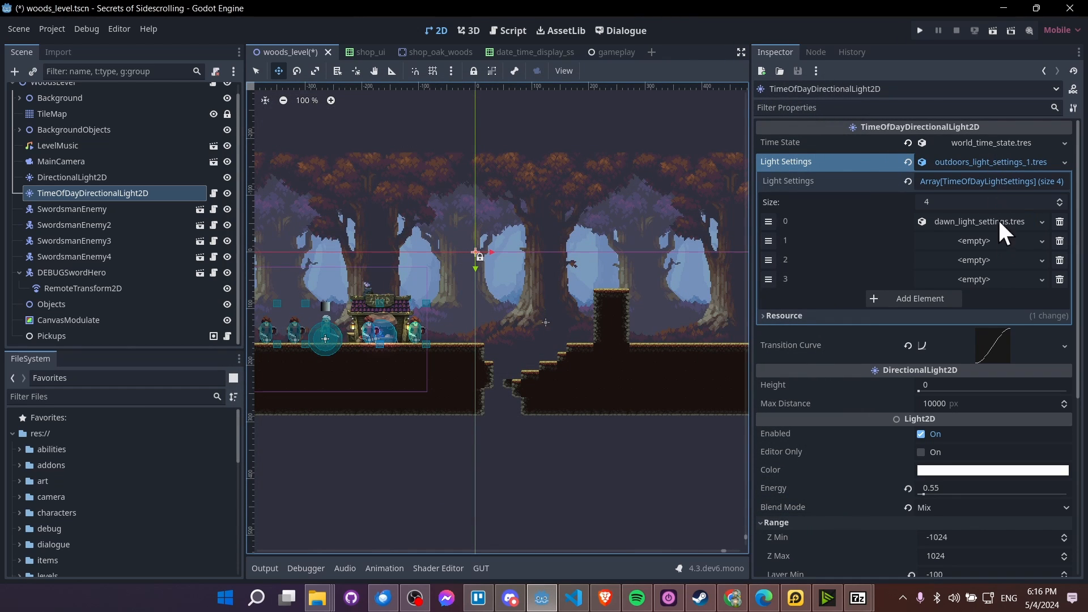
{"action": "left_click", "coordinate": [1012, 162]}
{"action": "left_click", "coordinate": [1013, 162]}
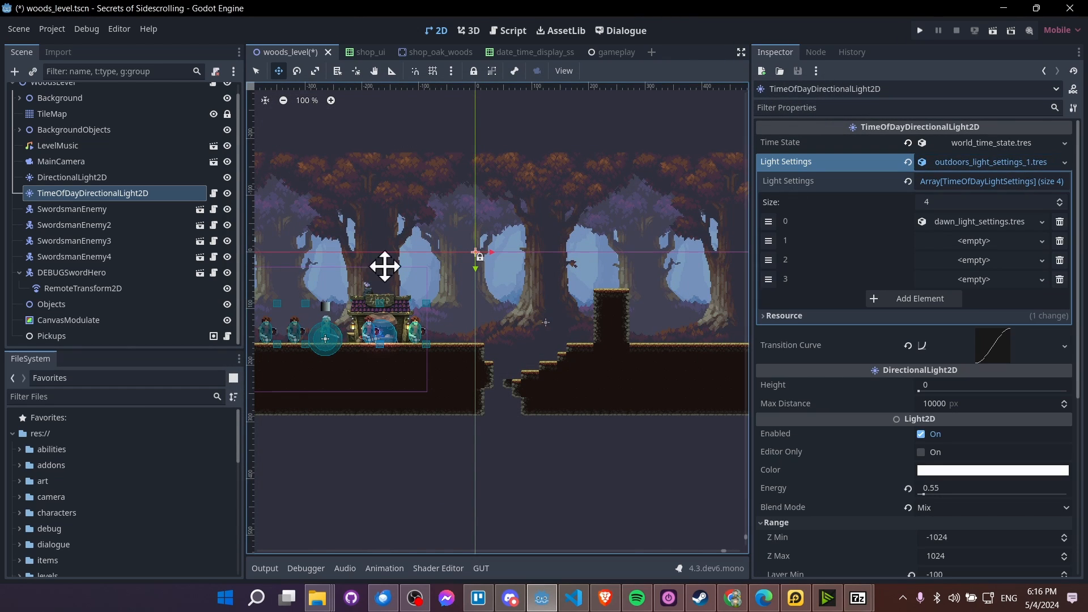
{"action": "key", "text": "q"}
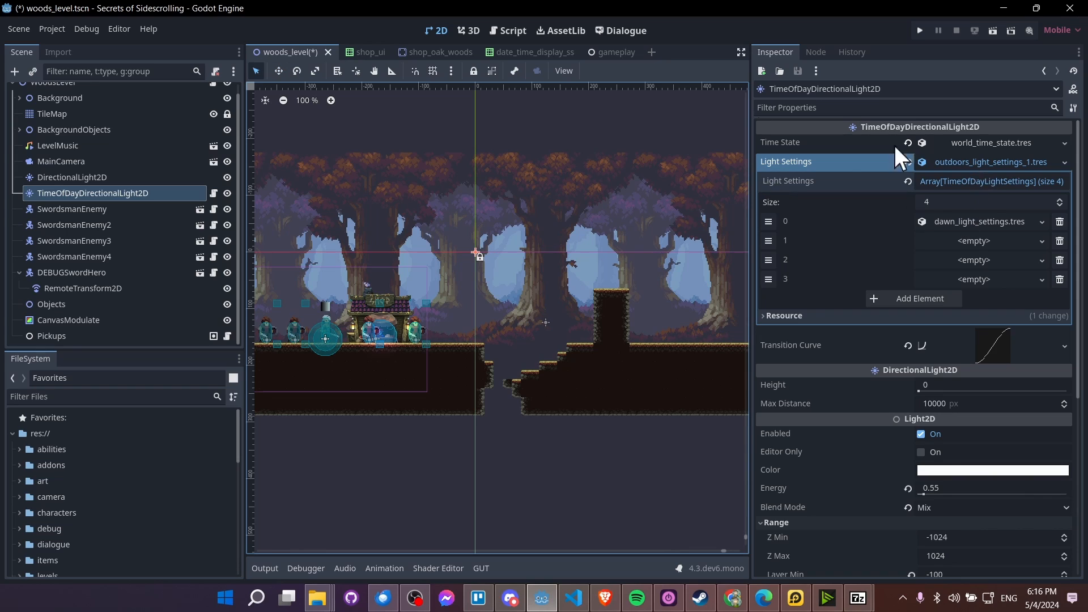
Create a new TimeOfDayLightSettings in array element 1 and set its Time of Day to system/time_of_day/day_time_time_of_day.tres
{"action": "left_click", "coordinate": [1000, 241]}
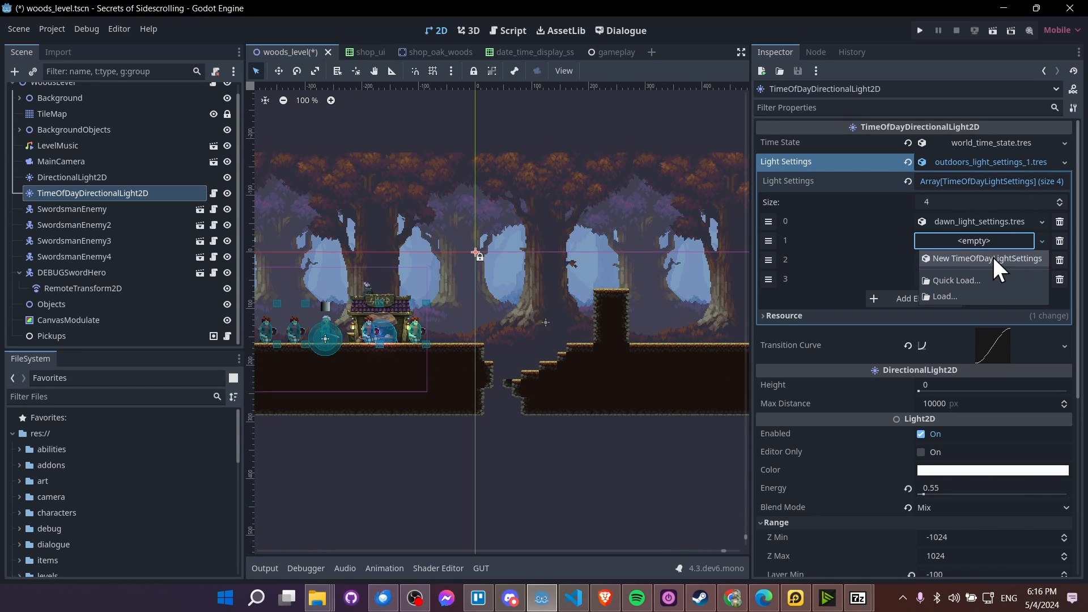
{"action": "left_click", "coordinate": [999, 257]}
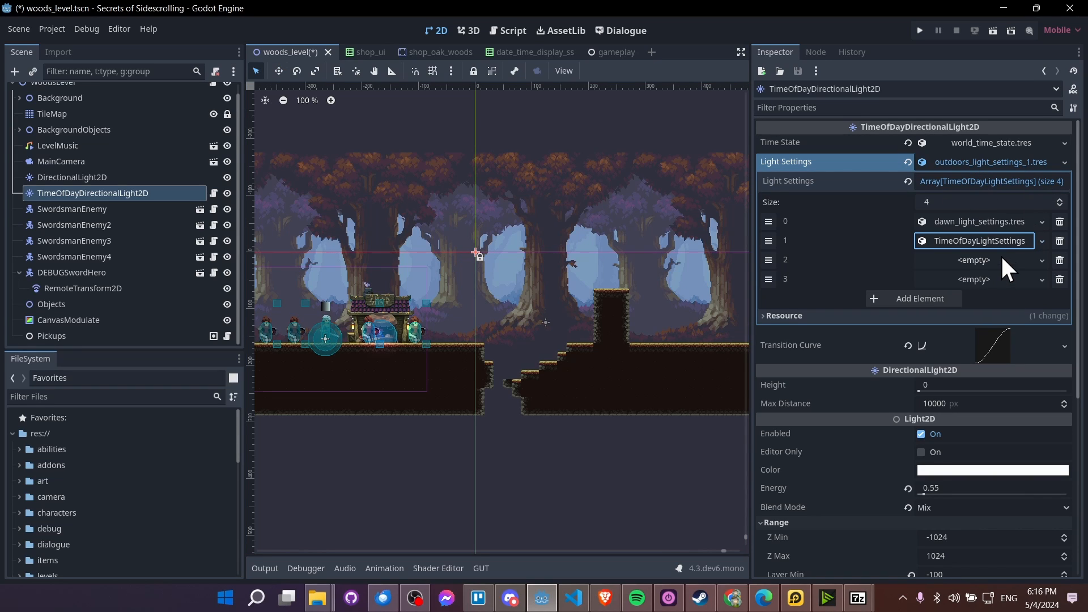
{"action": "left_click", "coordinate": [1015, 241]}
{"action": "left_click", "coordinate": [1040, 260]}
{"action": "left_click", "coordinate": [1003, 296]}
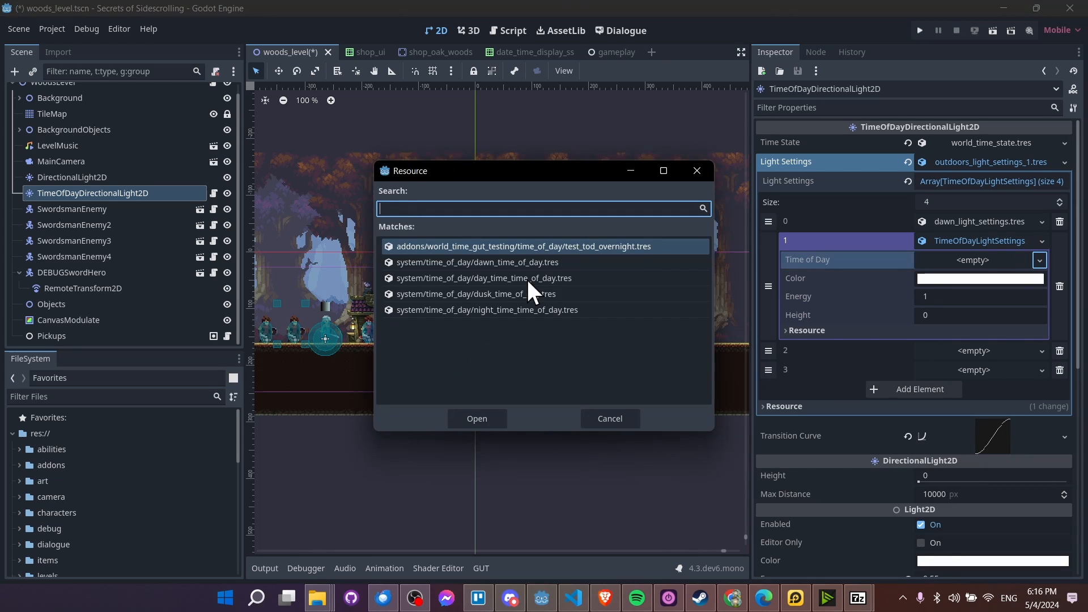
{"action": "double_click", "coordinate": [532, 278]}
{"action": "left_click", "coordinate": [958, 297]}
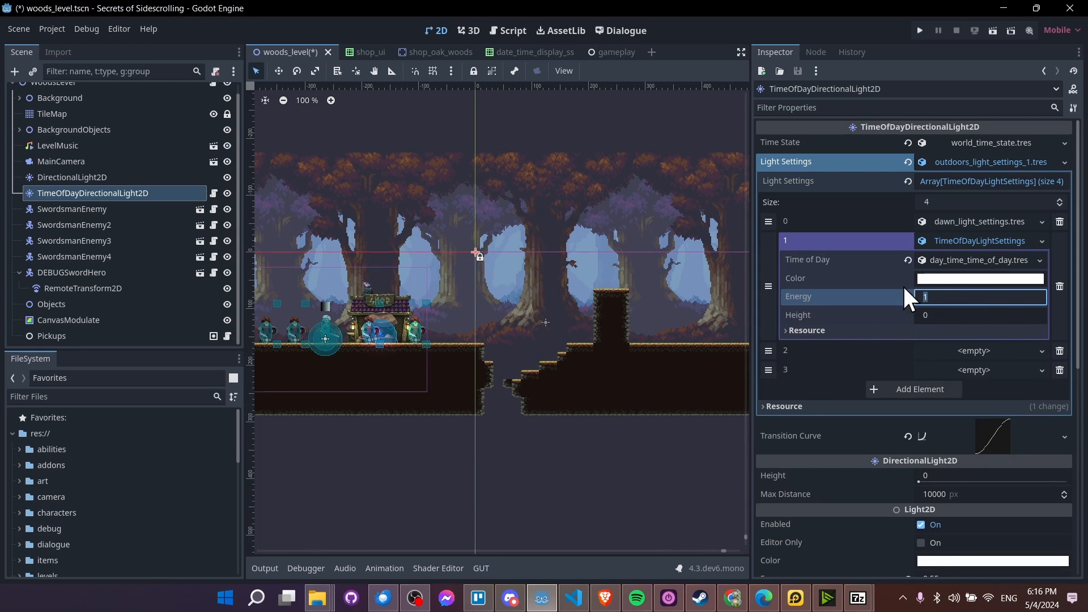
Create a new TimeOfDayLightSettings in array element 2 and set its Time of Day to system/time_of_day/dusk_time_of_day.tres
{"action": "left_click", "coordinate": [970, 351]}
{"action": "left_click", "coordinate": [982, 366]}
{"action": "left_click", "coordinate": [998, 351]}
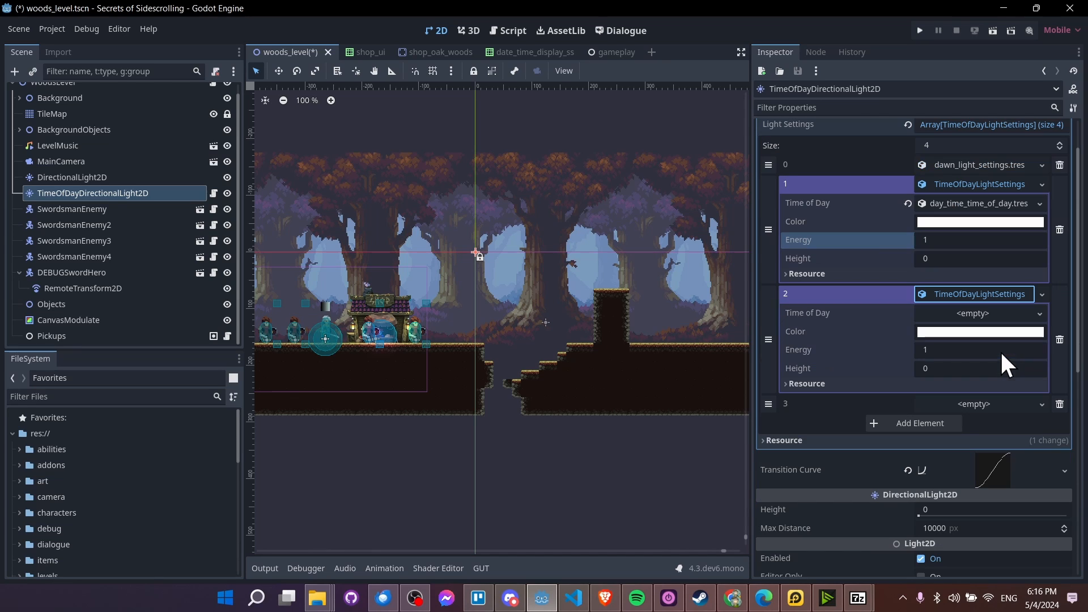
{"action": "left_click", "coordinate": [1041, 314]}
{"action": "left_click", "coordinate": [1028, 311]}
{"action": "left_click", "coordinate": [1040, 314]}
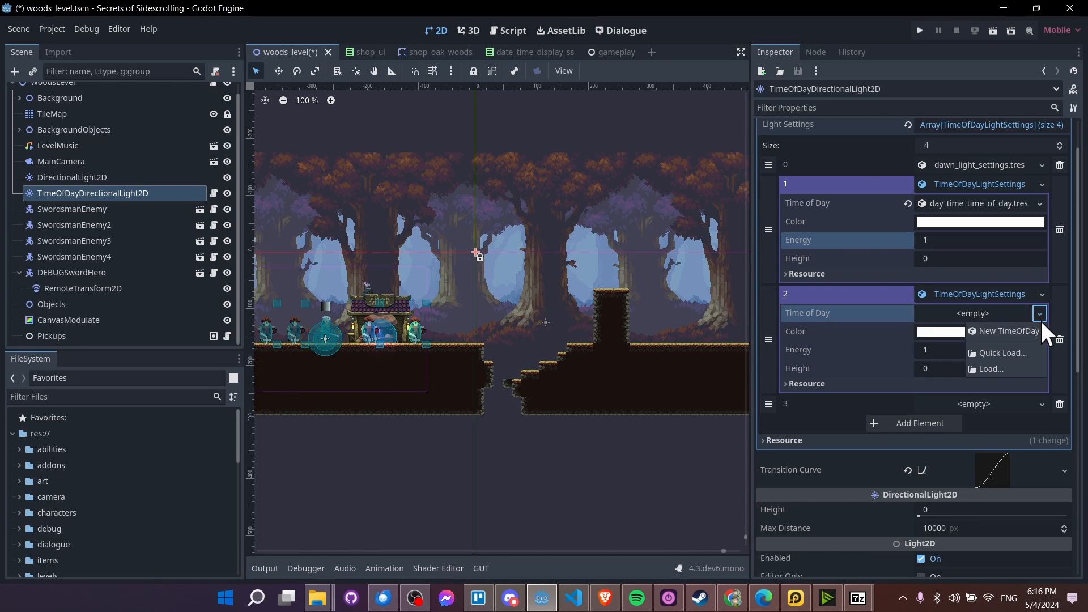
{"action": "left_click", "coordinate": [1025, 352]}
{"action": "left_click", "coordinate": [559, 293]}
{"action": "double_click", "coordinate": [559, 294]}
Set the dusk light settings' Color to a medium blue and Energy to 0.85
{"action": "left_click", "coordinate": [937, 335]}
{"action": "left_click_drag", "start_coordinate": [950, 49], "coordinate": [942, 50]}
{"action": "left_click", "coordinate": [1052, 30]}
{"action": "left_click", "coordinate": [951, 348]}
{"action": "left_click", "coordinate": [952, 350]}
{"action": "type", "text": "0.85"}
{"action": "key", "text": "Return"}
Create a new TimeOfDayLightSettings in array element 3 and set its Time of Day to system/time_of_day/night_time_time_of_day.tres
{"action": "left_click", "coordinate": [1008, 403]}
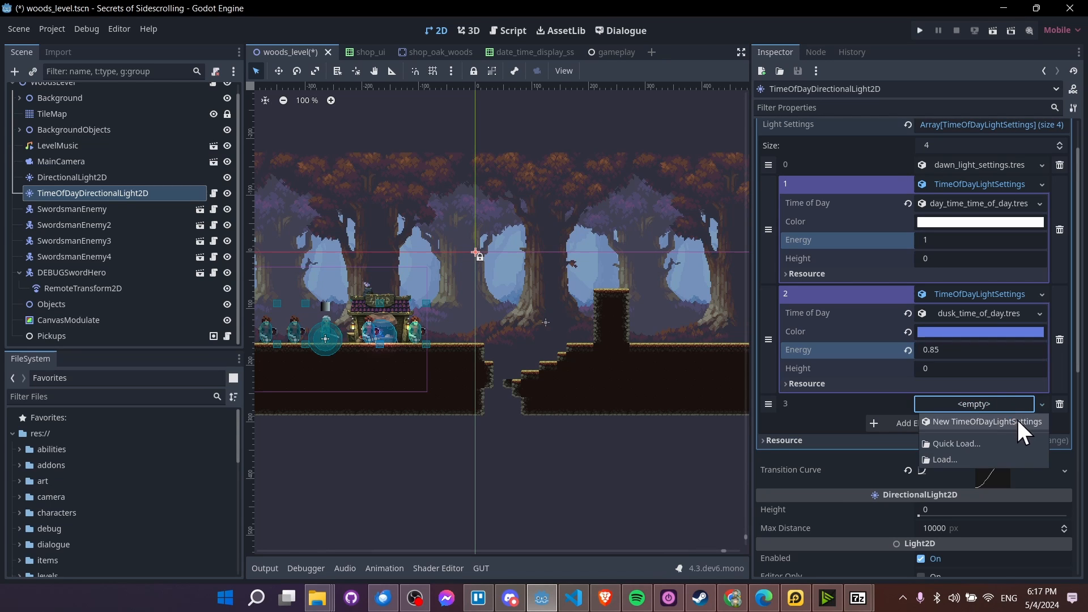
{"action": "left_click", "coordinate": [1015, 418]}
{"action": "left_click", "coordinate": [1039, 423]}
{"action": "left_click", "coordinate": [987, 396]}
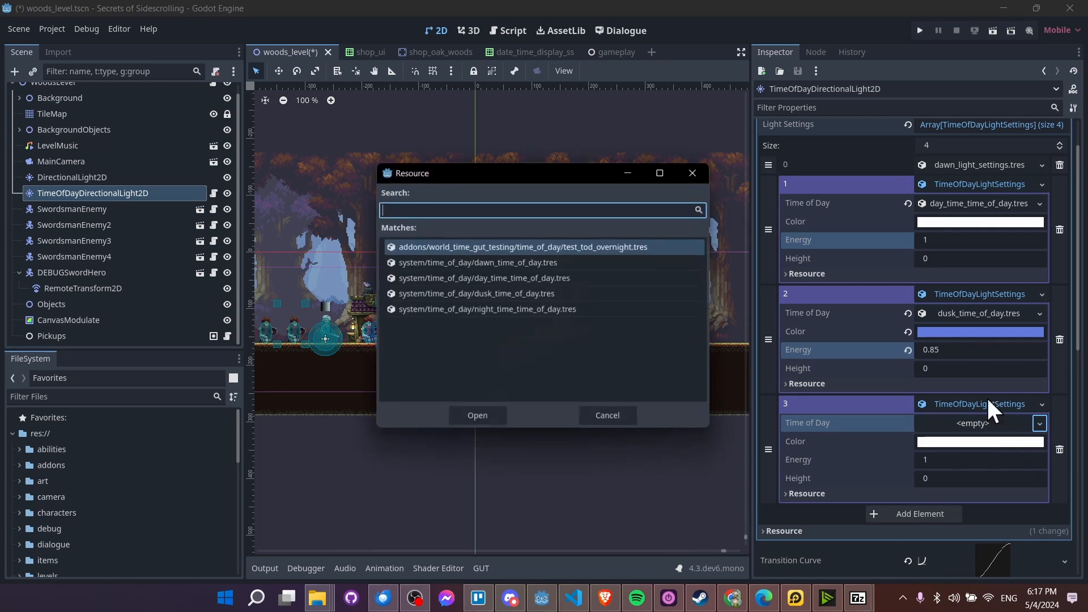
{"action": "double_click", "coordinate": [566, 308]}
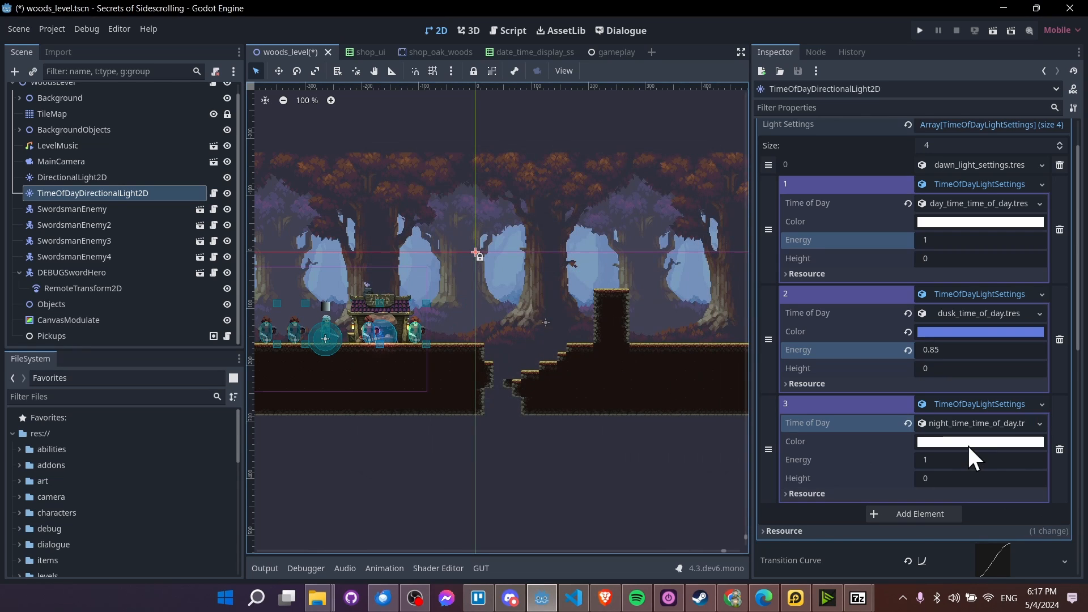
Set the night light settings' Energy to 0.7 and Color to purple 6043cd
{"action": "scroll", "coordinate": [968, 447], "scroll_direction": "down", "scroll_amount": 2}
{"action": "left_click", "coordinate": [953, 403]}
{"action": "type", "text": ".7"}
{"action": "key", "text": "Return"}
{"action": "left_click", "coordinate": [955, 386]}
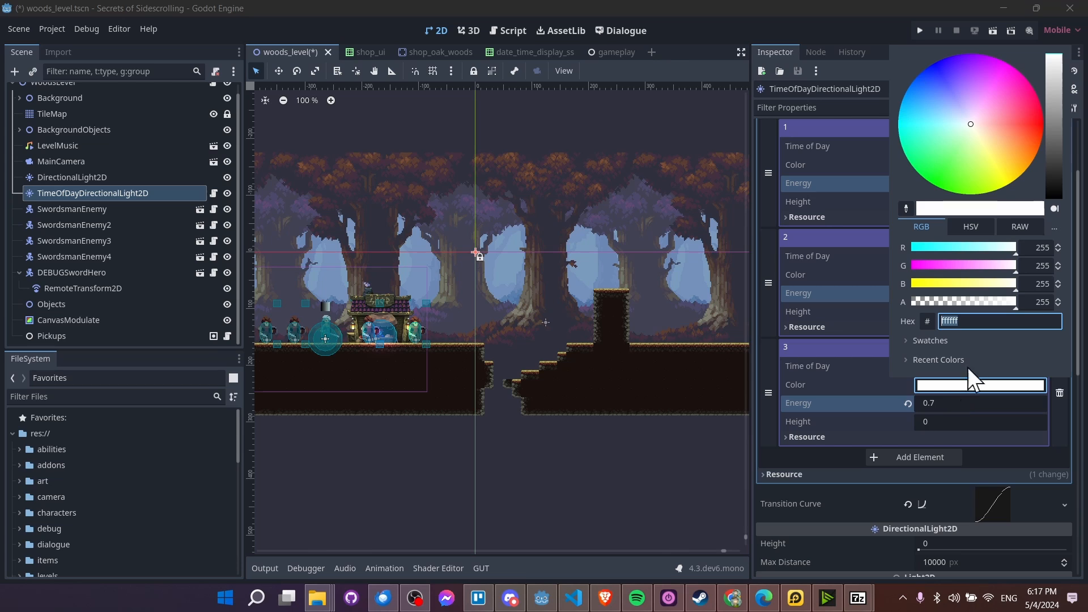
{"action": "left_click", "coordinate": [956, 79]}
{"action": "left_click", "coordinate": [1055, 82]}
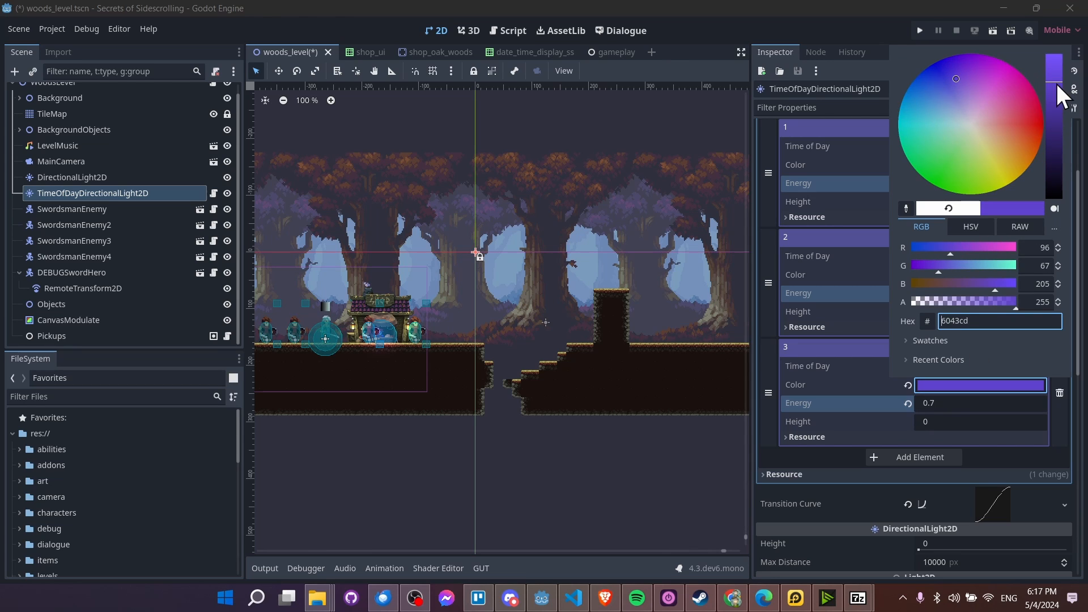
{"action": "left_click", "coordinate": [847, 368]}
Make array element 0's dawn light settings unique so they are stored inside the group instead of the external file
{"action": "scroll", "coordinate": [954, 368], "scroll_direction": "up", "scroll_amount": 3}
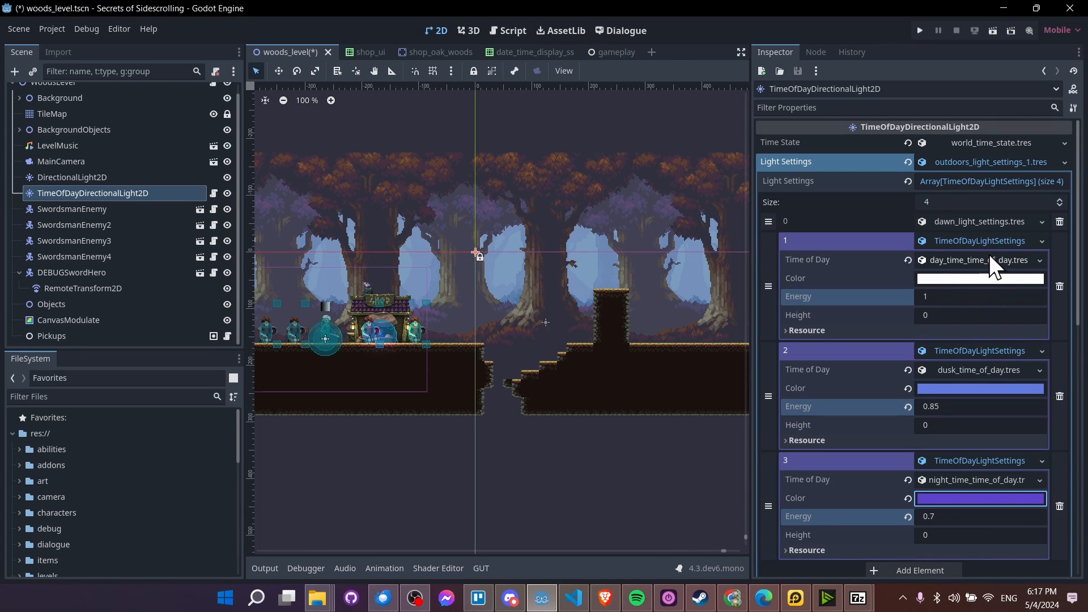
{"action": "left_click", "coordinate": [979, 221]}
{"action": "scroll", "coordinate": [984, 260], "scroll_direction": "down", "scroll_amount": 3}
{"action": "scroll", "coordinate": [995, 442], "scroll_direction": "up", "scroll_amount": 1}
{"action": "scroll", "coordinate": [969, 267], "scroll_direction": "up", "scroll_amount": 1}
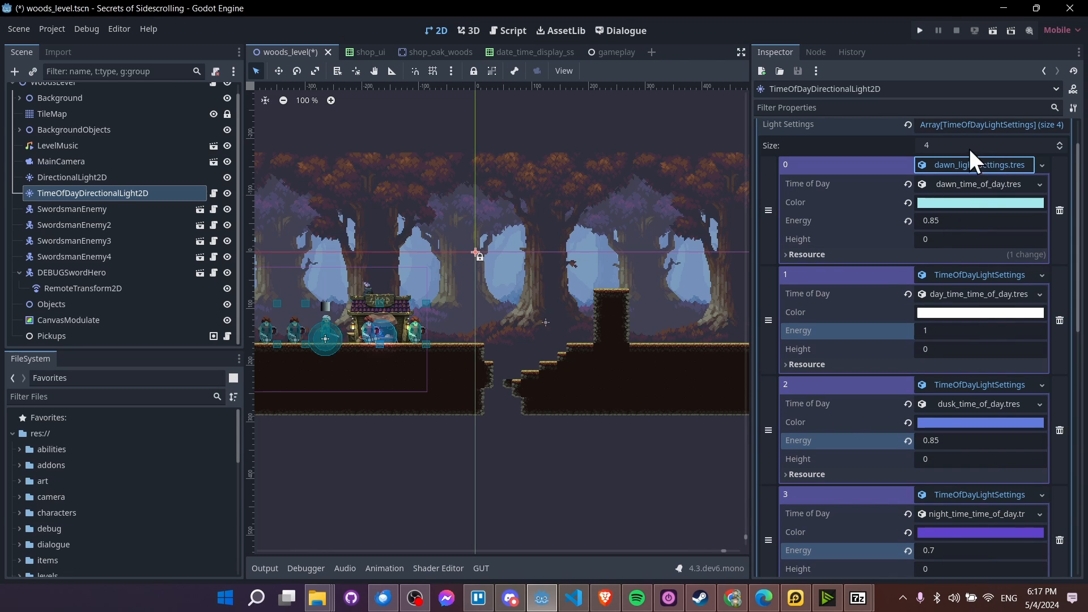
{"action": "scroll", "coordinate": [989, 170], "scroll_direction": "up", "scroll_amount": 1}
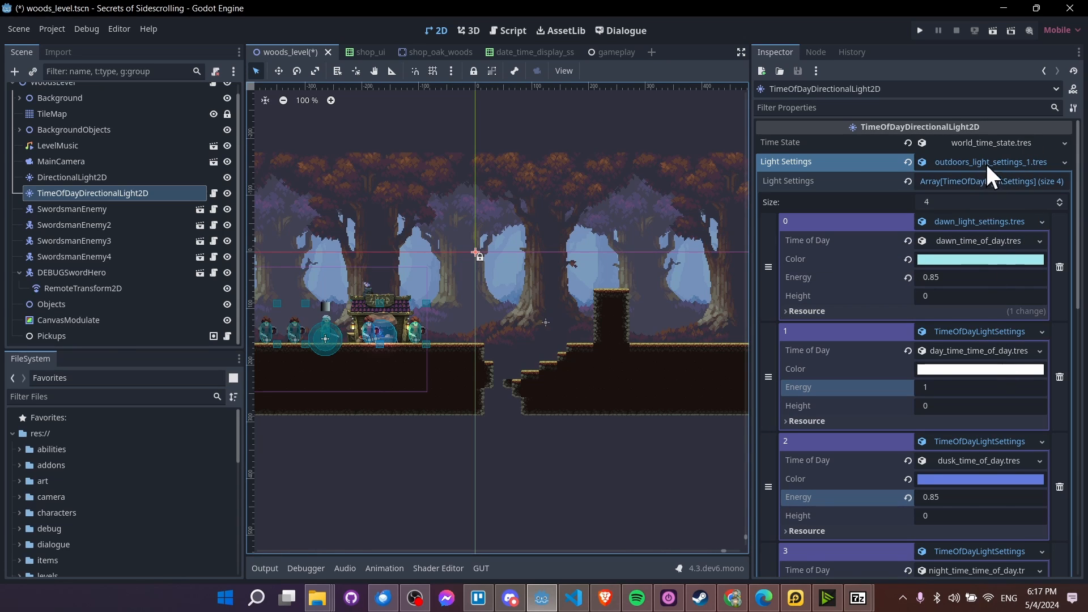
{"action": "right_click", "coordinate": [992, 219]}
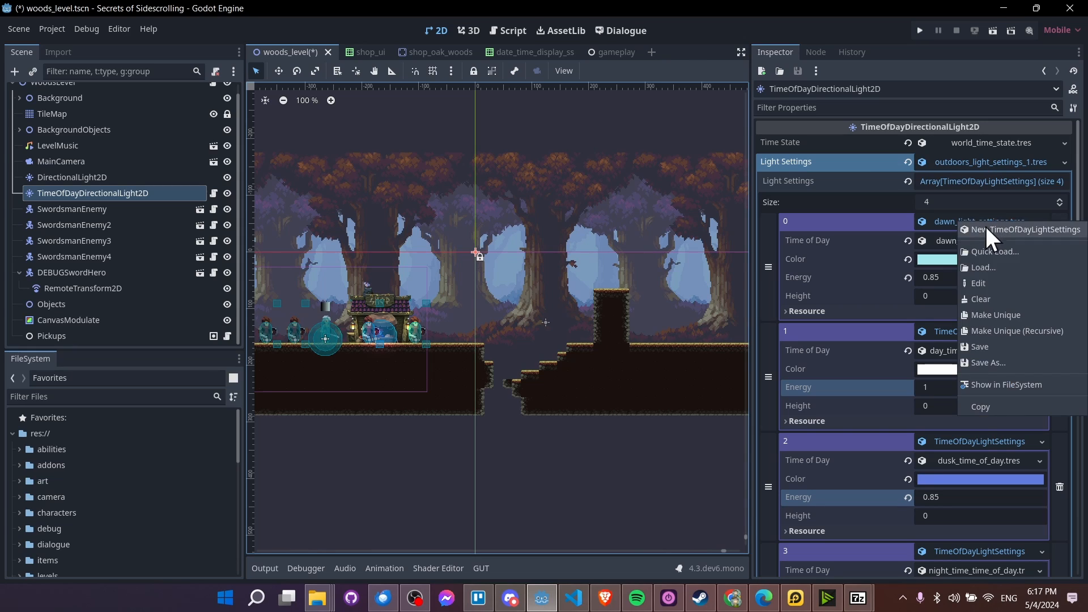
{"action": "left_click", "coordinate": [1022, 314]}
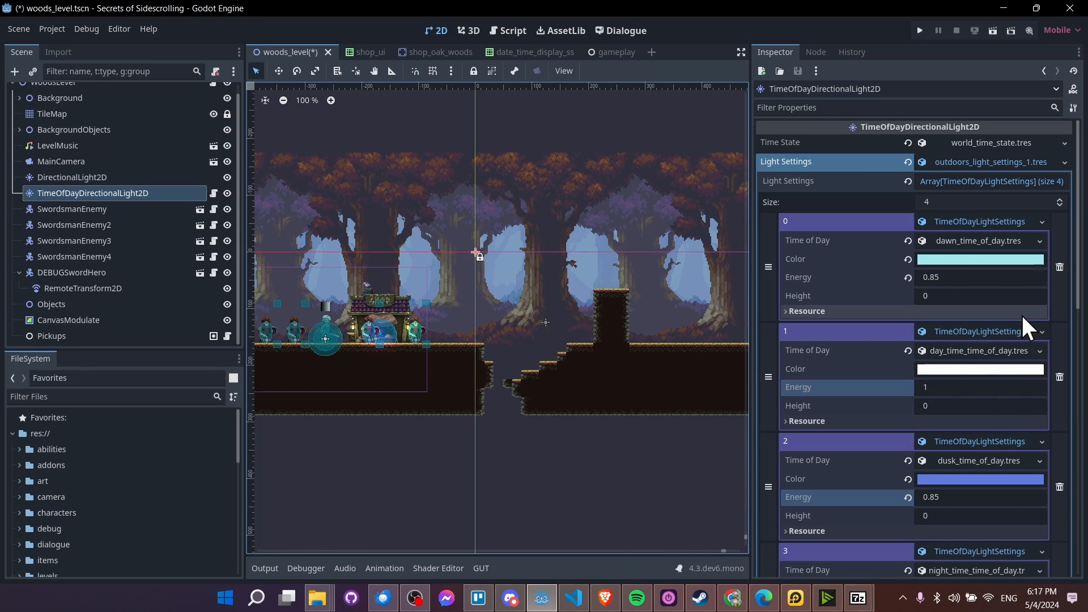
{"action": "left_click", "coordinate": [1002, 220]}
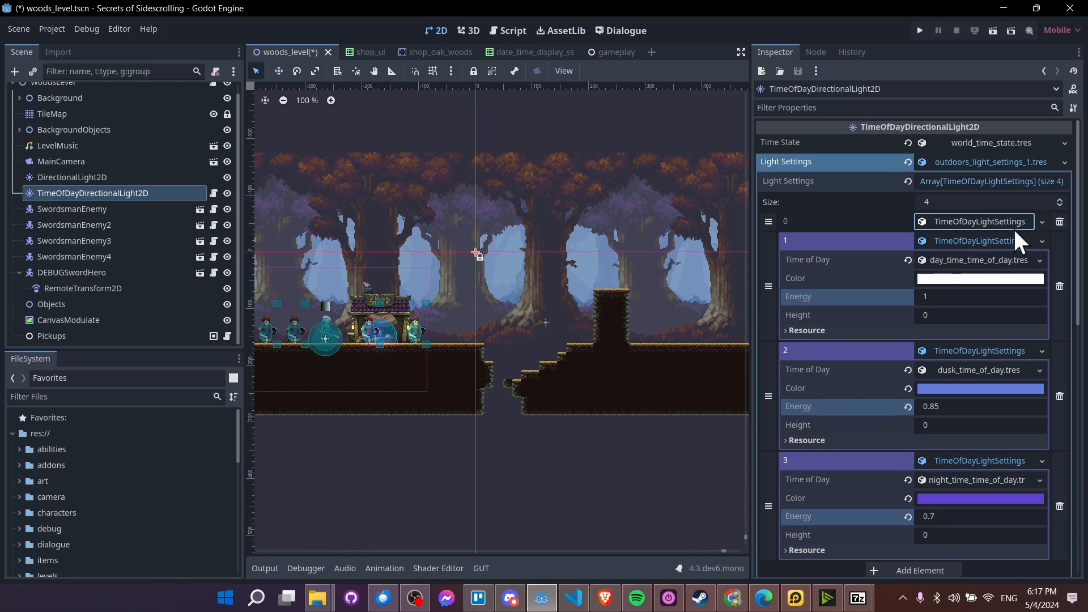
Filter the project files for "dawn" and delete dawn_light_settings.tres from res://lights/light_settings despite its dependency
{"action": "left_click", "coordinate": [127, 396]}
{"action": "type", "text": "dawn"}
{"action": "scroll", "coordinate": [171, 457], "scroll_direction": "down", "scroll_amount": 1}
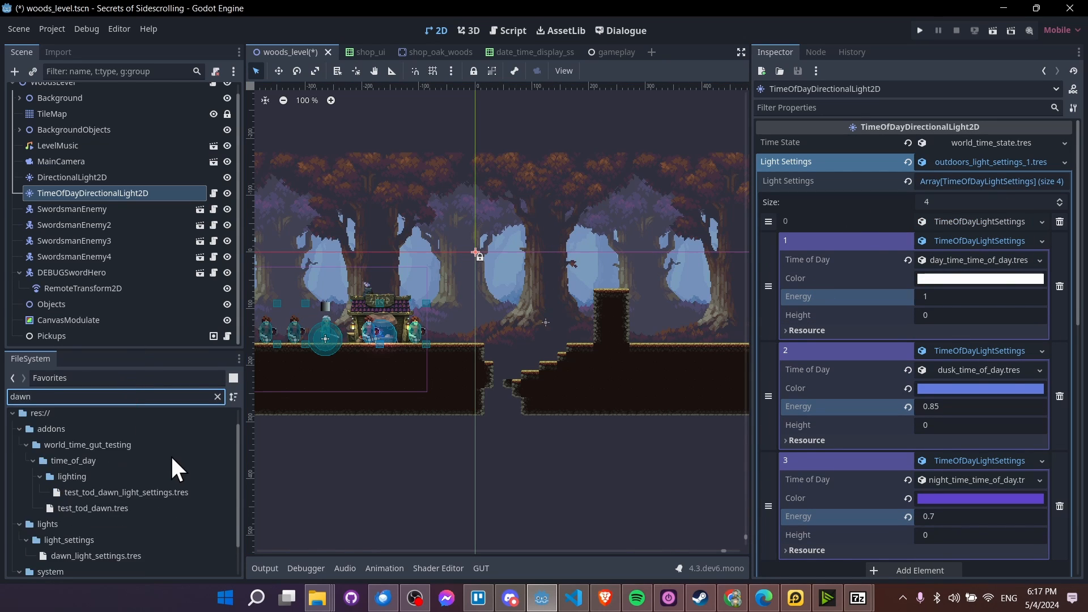
{"action": "scroll", "coordinate": [109, 507], "scroll_direction": "down", "scroll_amount": 2}
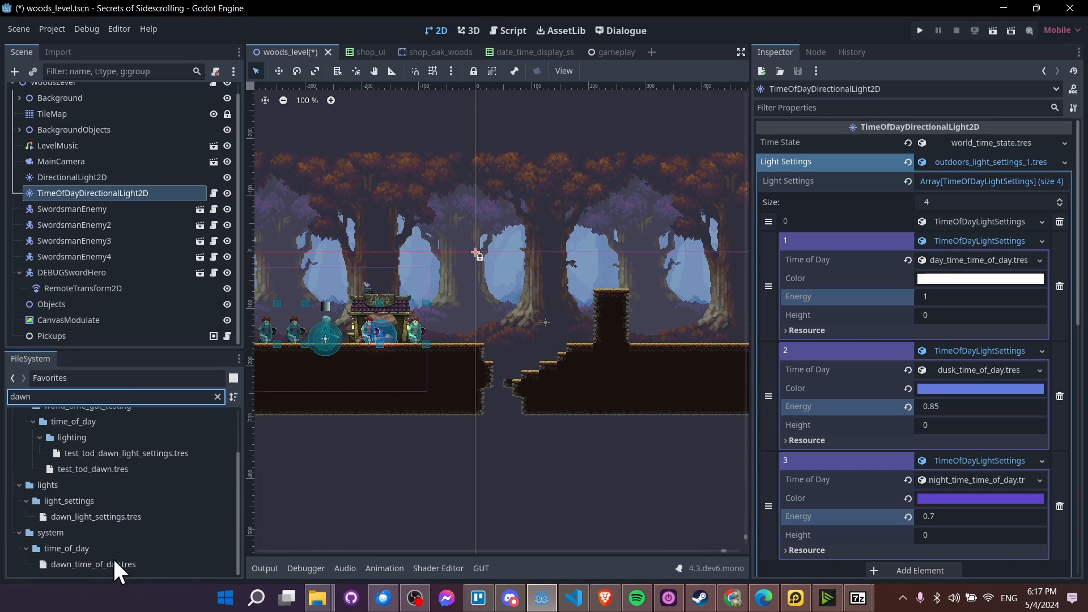
{"action": "left_click", "coordinate": [120, 515]}
{"action": "key", "text": "Delete"}
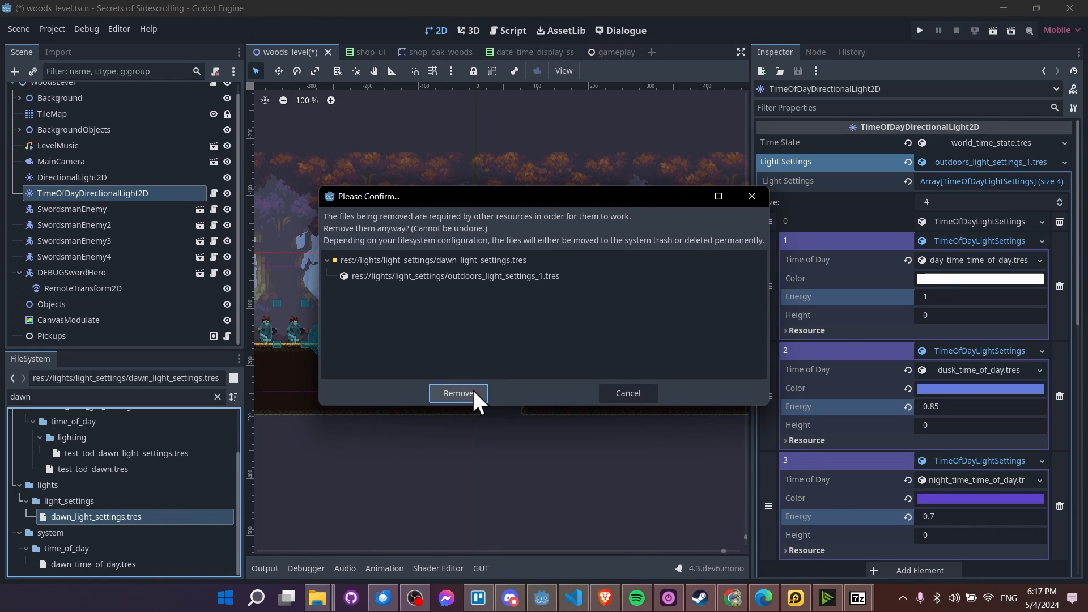
{"action": "left_click", "coordinate": [474, 391]}
{"action": "left_click", "coordinate": [1007, 241]}
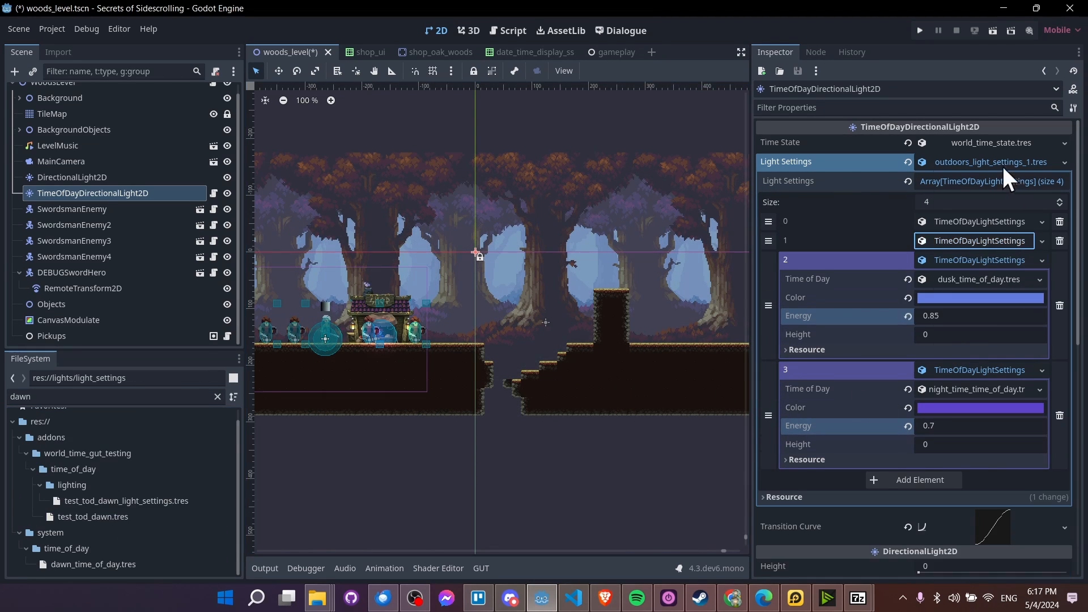
{"action": "right_click", "coordinate": [1004, 164]}
{"action": "left_click", "coordinate": [990, 291]}
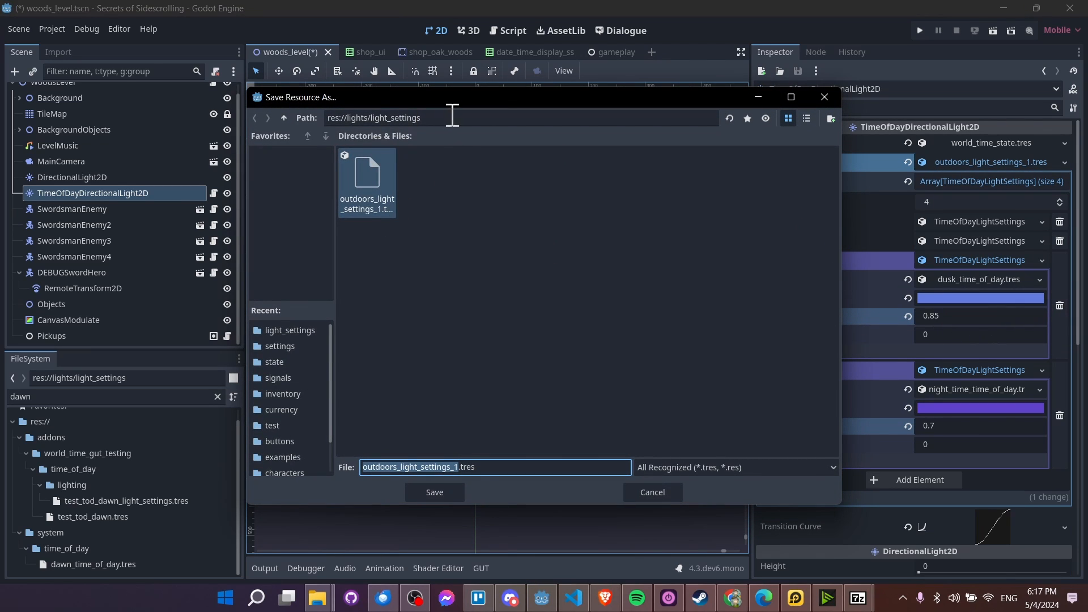
{"action": "left_click", "coordinate": [658, 492]}
Review the saved outdoors_light_settings_1.tres group on TimeOfDayDirectionalLight2D, including its settings array and resource options
{"action": "left_click", "coordinate": [1003, 163]}
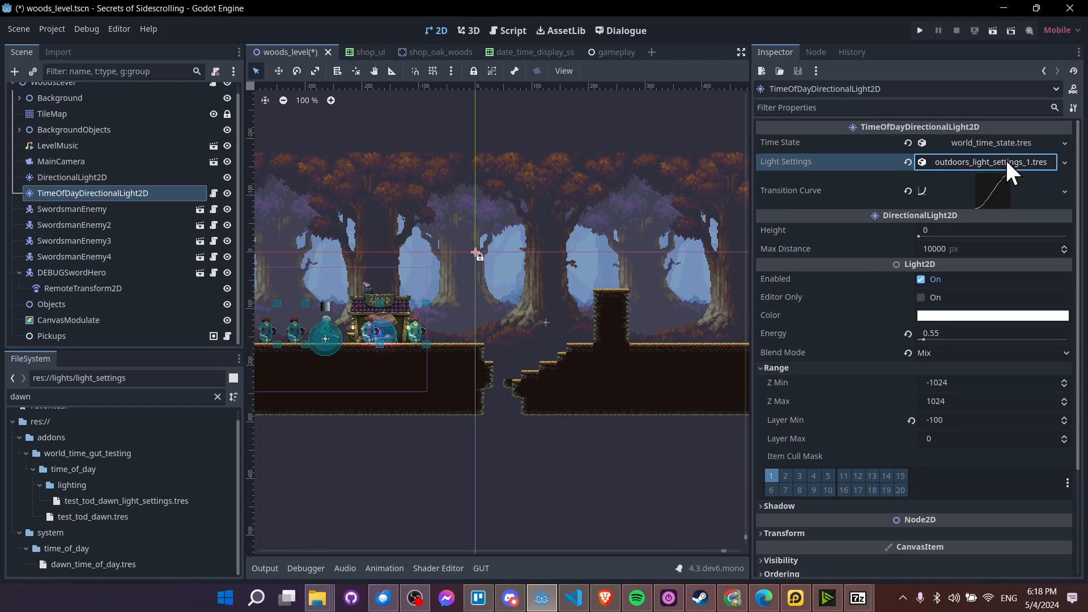
{"action": "left_click", "coordinate": [1009, 182]}
{"action": "left_click", "coordinate": [1026, 162]}
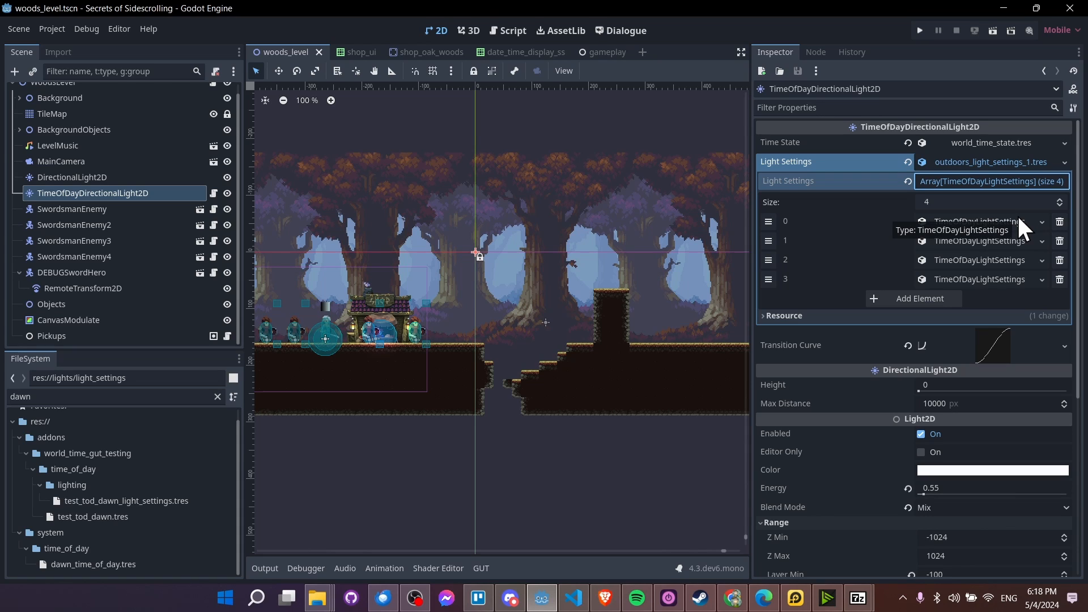
{"action": "left_click", "coordinate": [989, 164]}
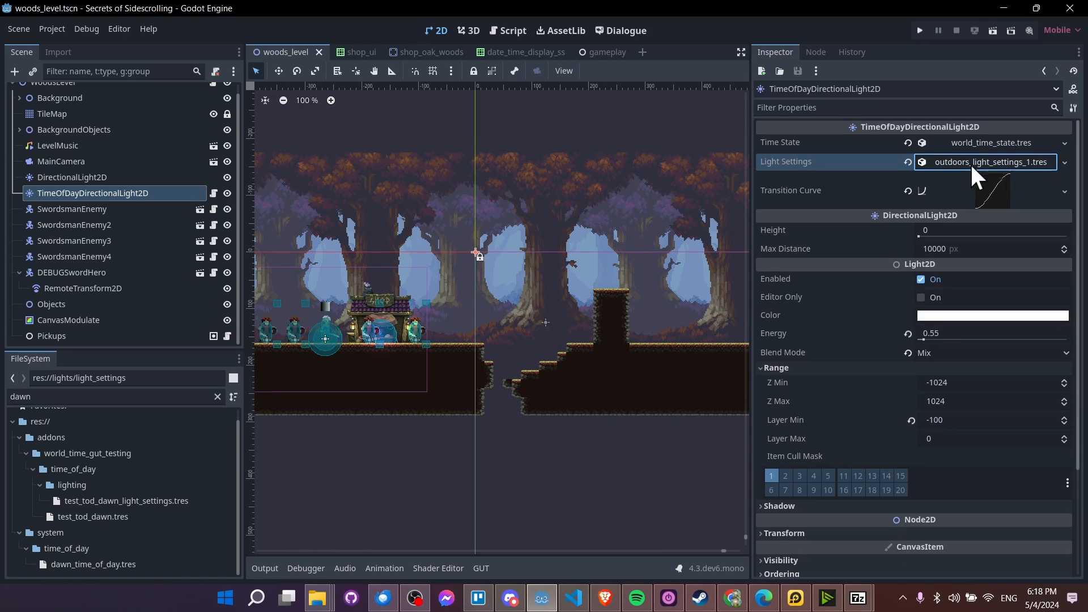
{"action": "left_click", "coordinate": [1030, 159]}
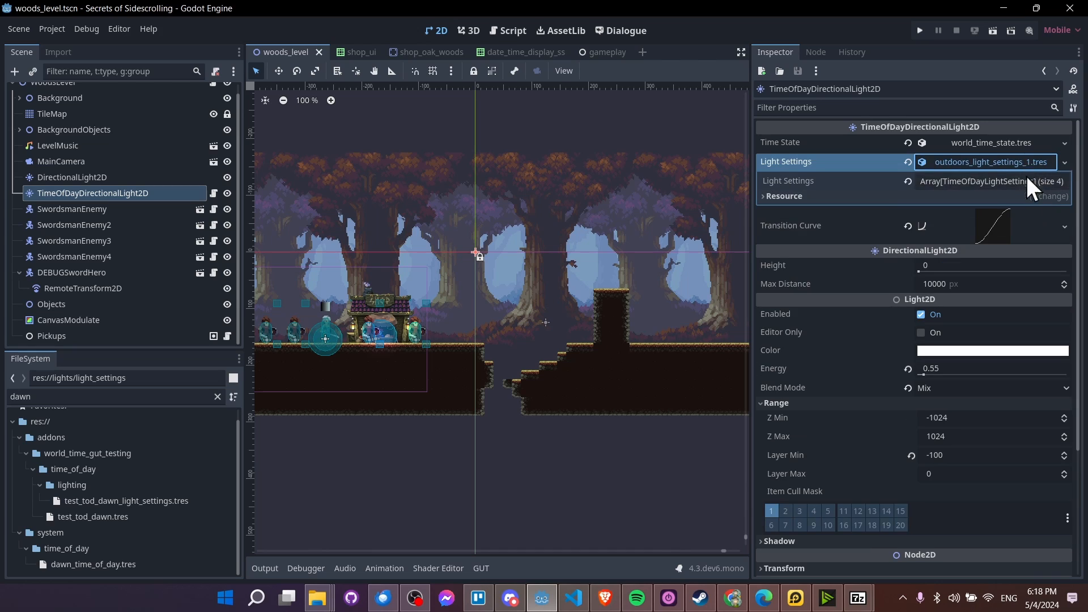
{"action": "left_click", "coordinate": [1026, 161]}
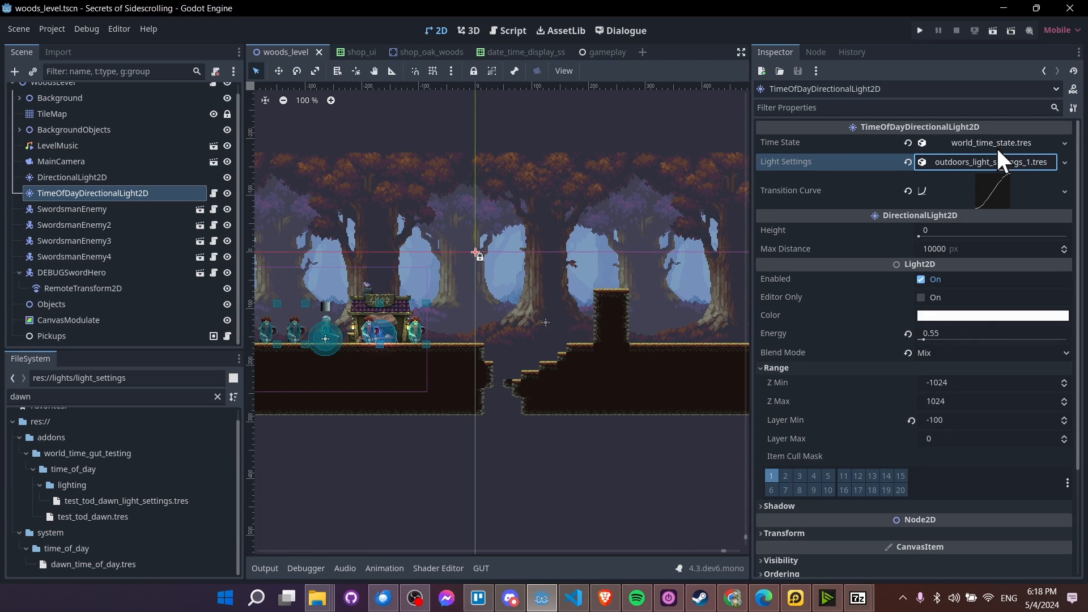
{"action": "left_click", "coordinate": [1066, 162]}
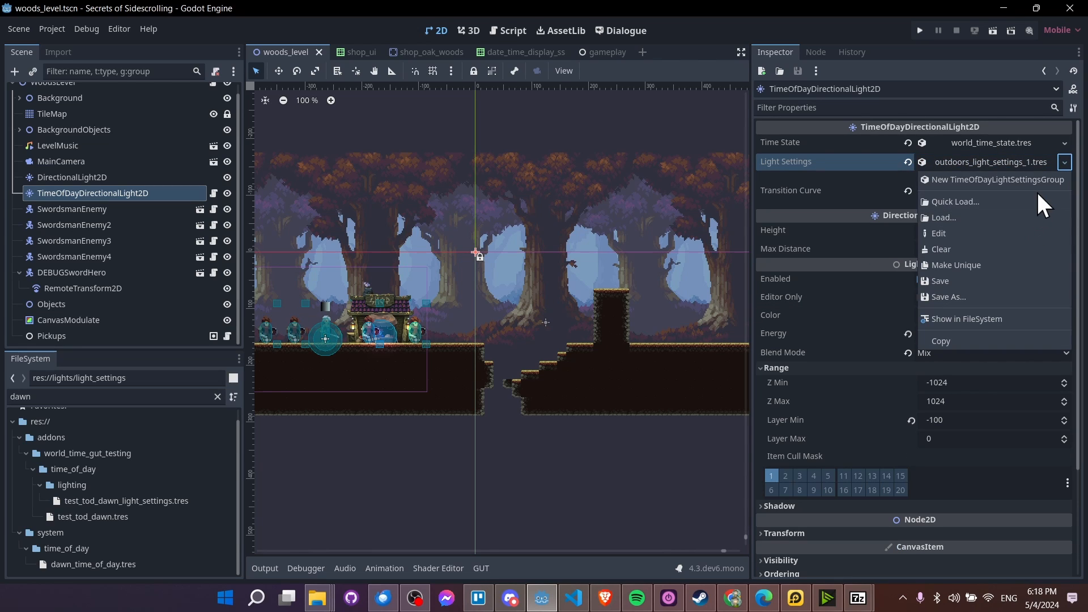
{"action": "left_click", "coordinate": [1039, 195]}
{"action": "left_click", "coordinate": [696, 172]}
Switch to the gameplay scene and inspect the GameTimeSystem node's world time, movement and calendar resources
{"action": "left_click", "coordinate": [603, 51]}
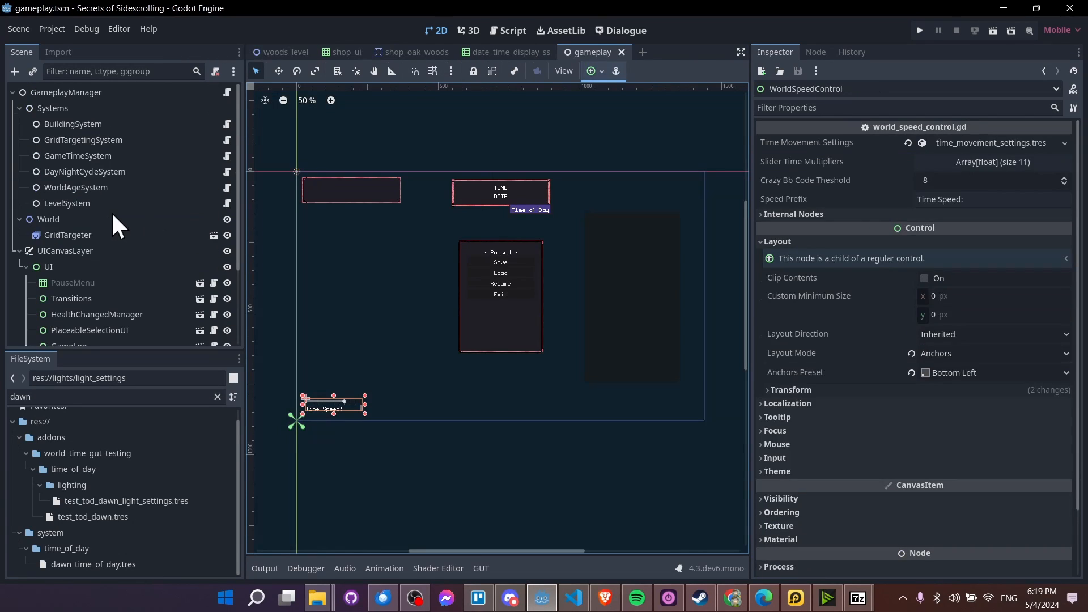
{"action": "left_click", "coordinate": [79, 170]}
{"action": "left_click", "coordinate": [87, 156]}
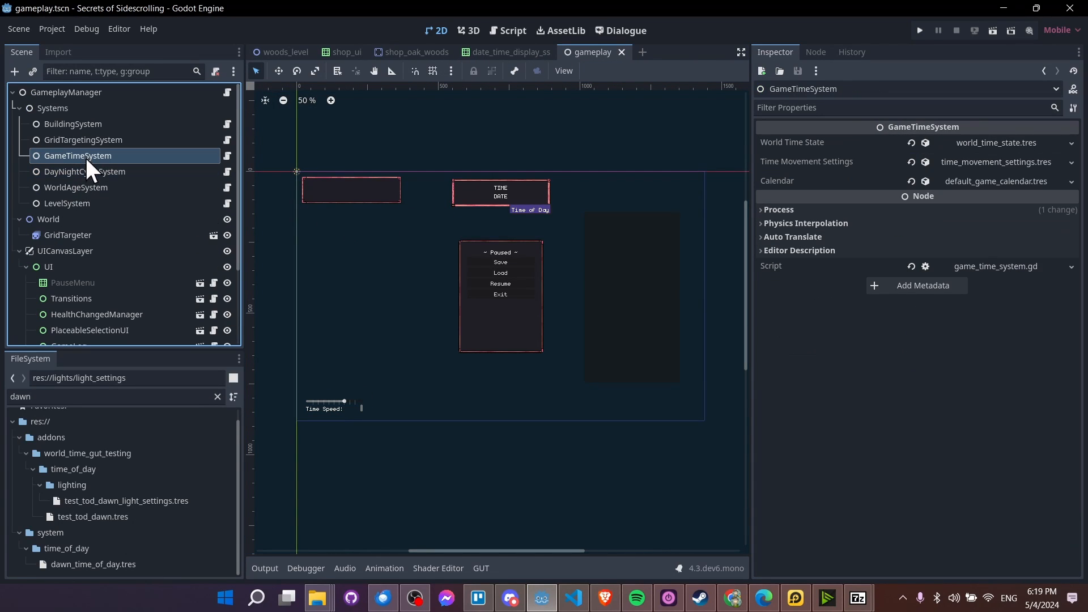
Run the project, test the day-night lighting at a raised time speed while walking, reduce the speed to 0x and stop the game
{"action": "left_click", "coordinate": [920, 30]}
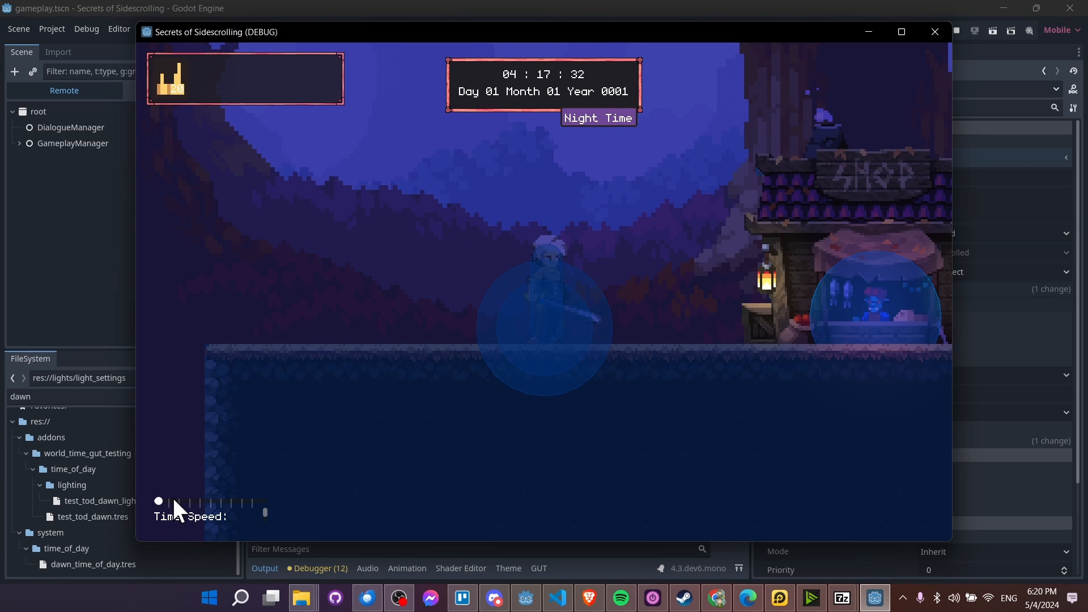
{"action": "left_click_drag", "start_coordinate": [159, 502], "coordinate": [240, 495]}
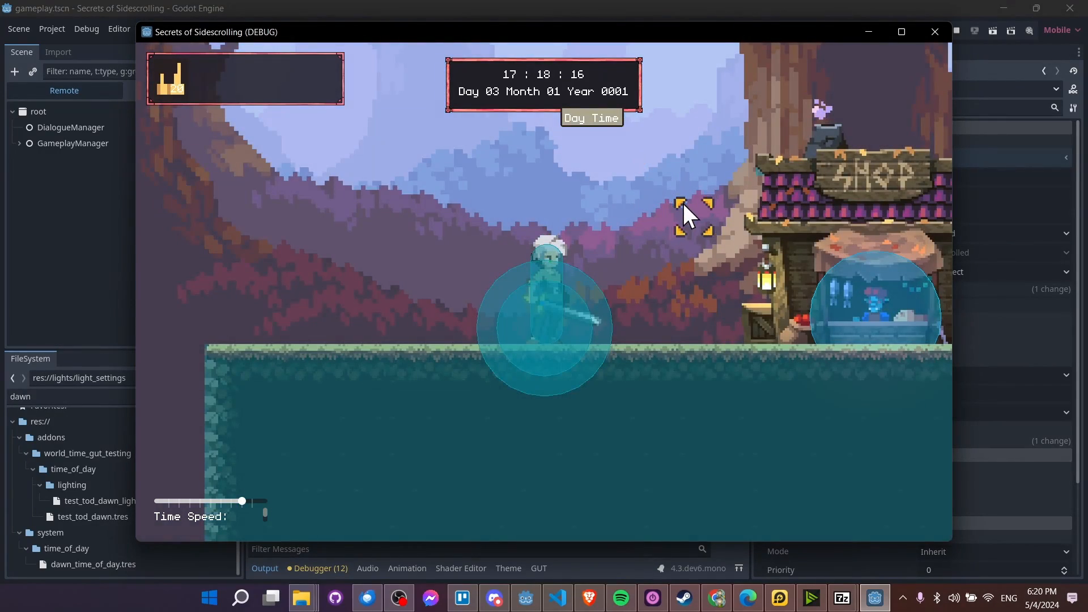
{"action": "key", "text": "d"}
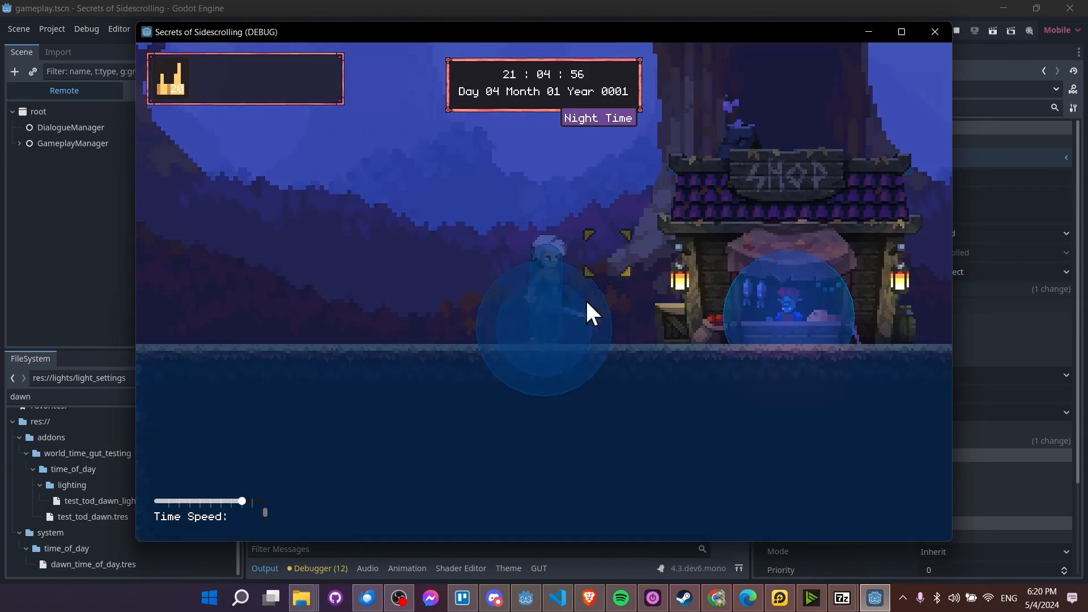
{"action": "key", "text": "a"}
{"action": "left_click_drag", "start_coordinate": [242, 501], "coordinate": [161, 499]}
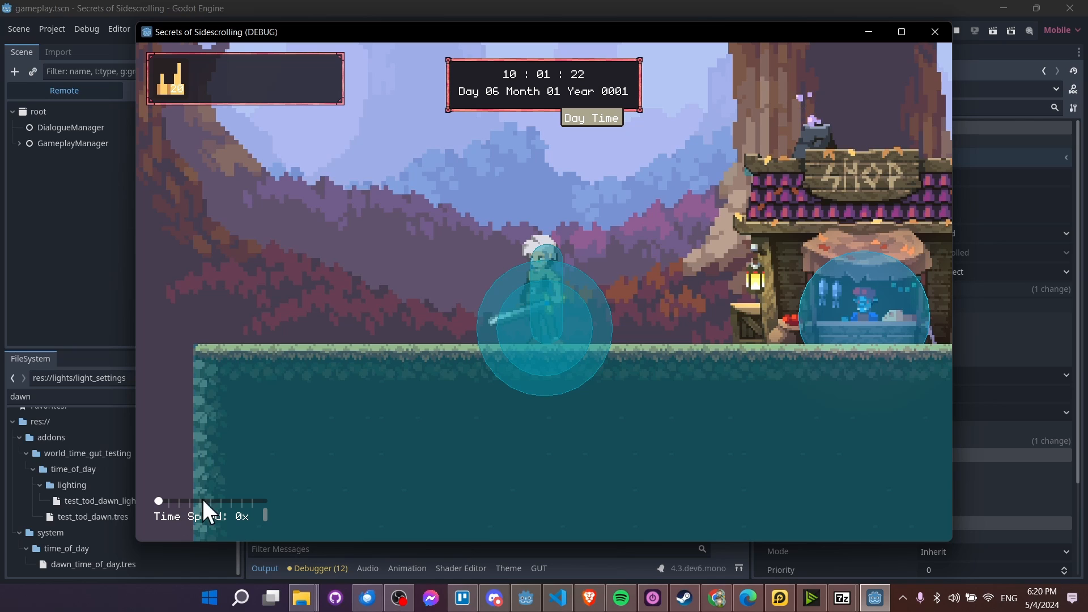
{"action": "key", "text": "F8"}
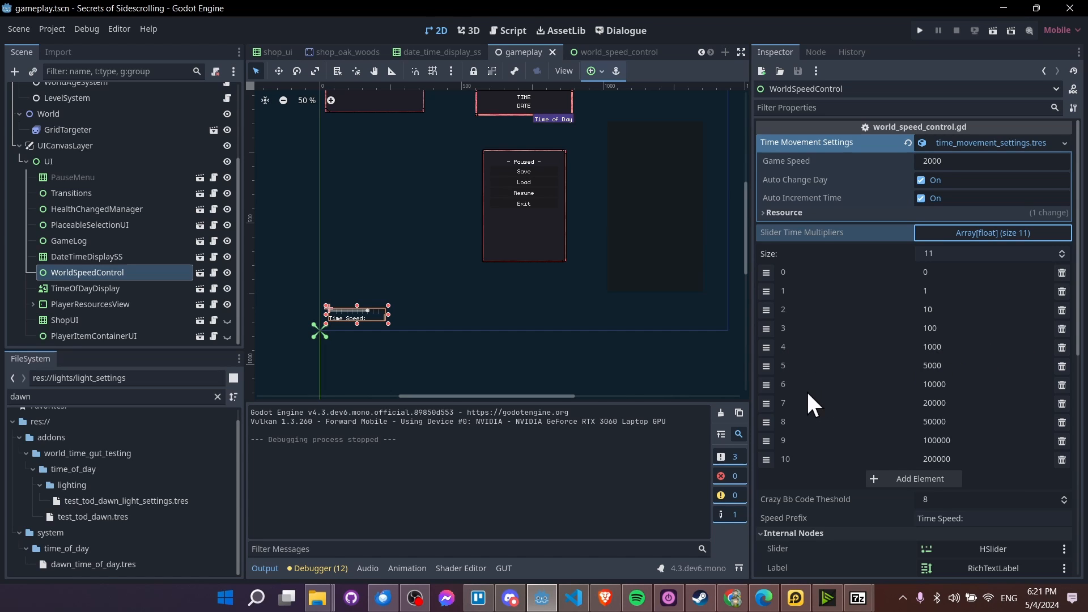
Add an element to WorldSpeedControl's Slider Time Multipliers, move it to index 5 and set it to 2000
{"action": "left_click", "coordinate": [980, 237]}
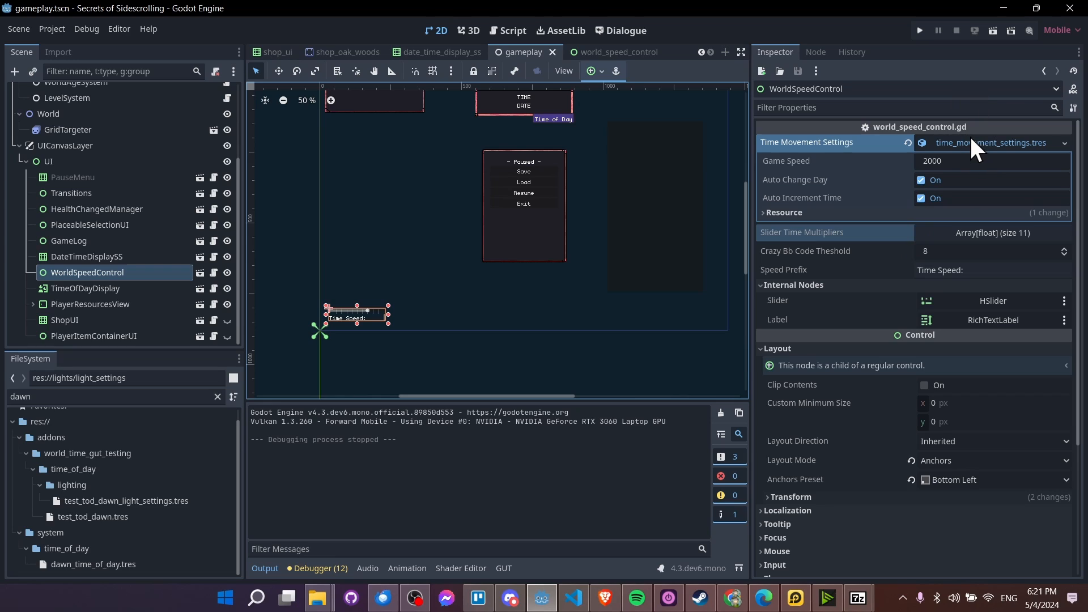
{"action": "left_click", "coordinate": [995, 232]}
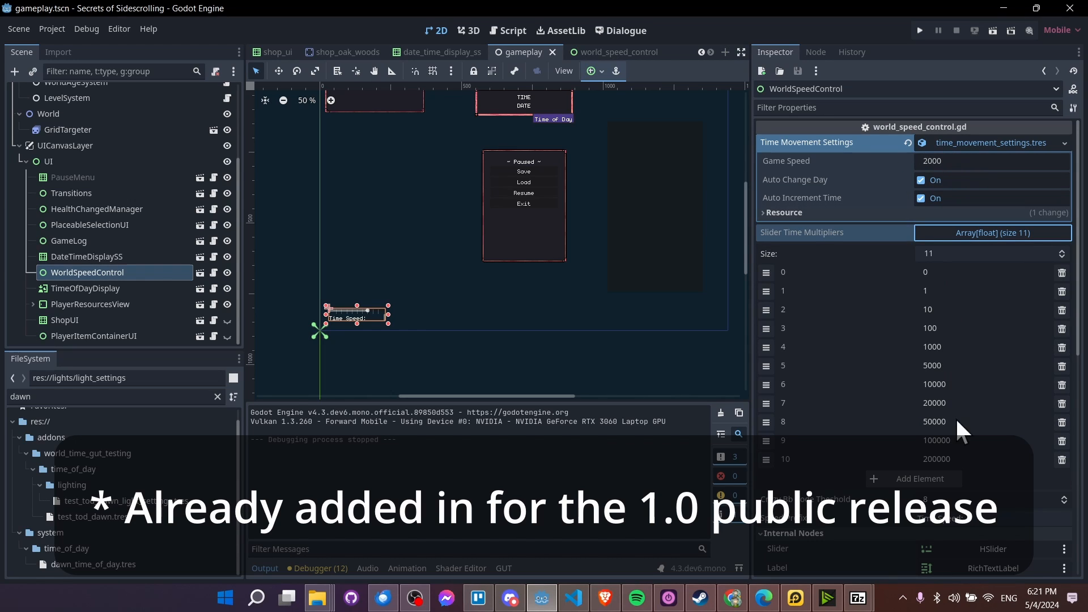
{"action": "left_click", "coordinate": [928, 483]}
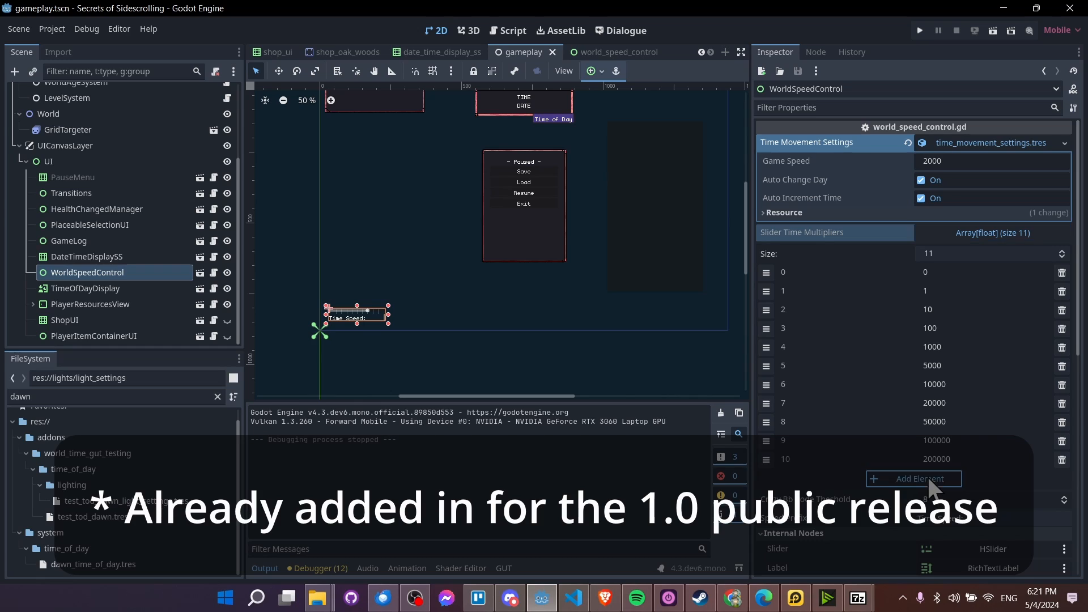
{"action": "left_click_drag", "start_coordinate": [768, 480], "coordinate": [766, 366]}
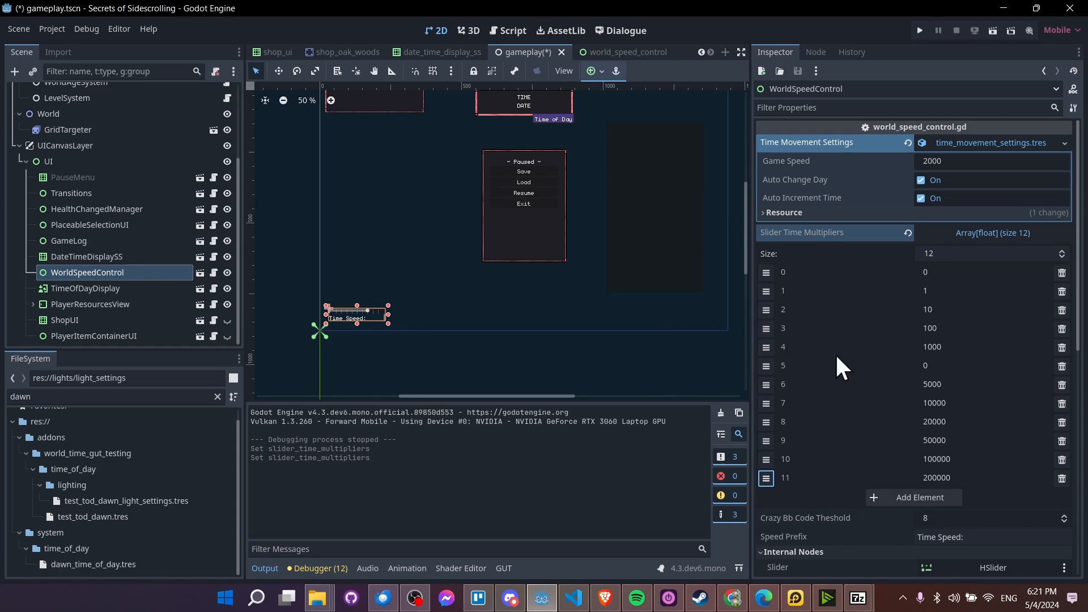
{"action": "left_click", "coordinate": [964, 366]}
{"action": "type", "text": "2000"}
{"action": "key", "text": "Return"}
Set WorldSpeedControl's Crazy Bb Code Theshold to 9
{"action": "left_click", "coordinate": [965, 519]}
{"action": "type", "text": "9"}
{"action": "key", "text": "Return"}
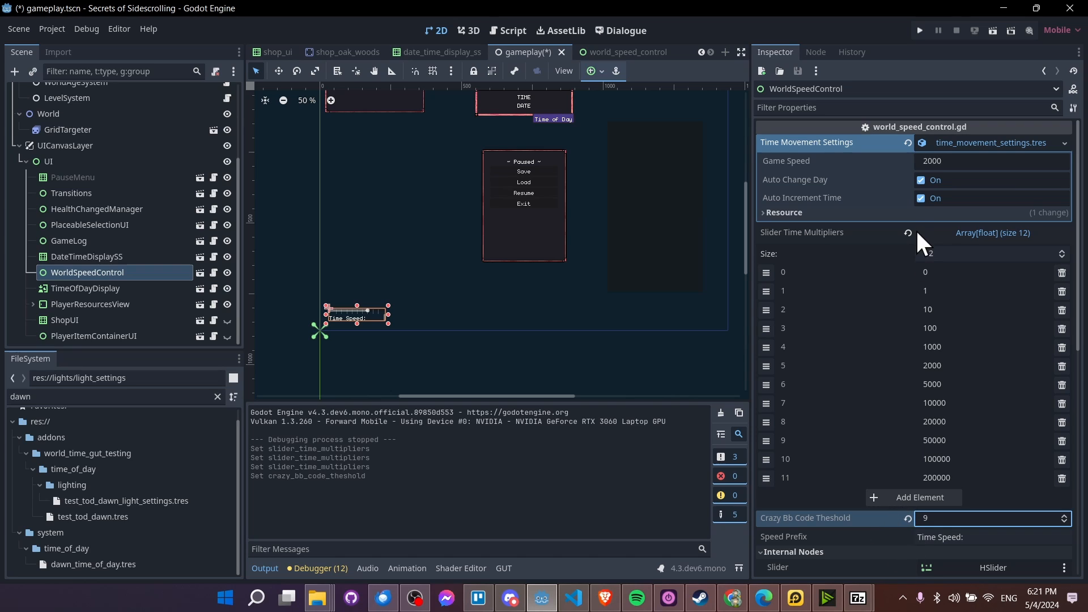
Test-run the game to check the time speed readout, then widen the world speed control and save
{"action": "left_click", "coordinate": [923, 25]}
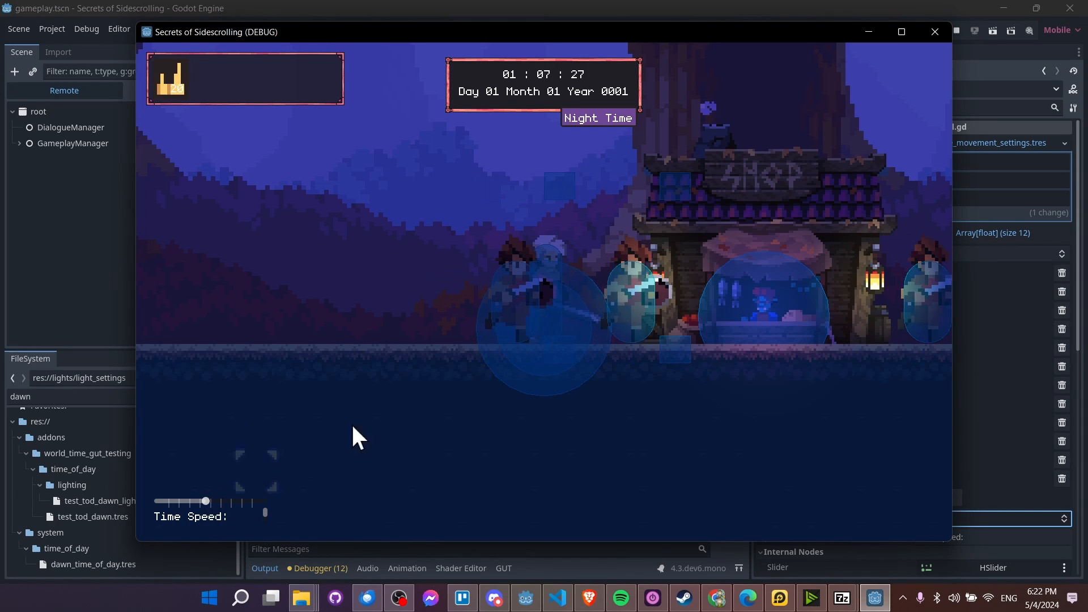
{"action": "left_click", "coordinate": [942, 33]}
{"action": "left_click_drag", "start_coordinate": [505, 320], "coordinate": [545, 330]}
{"action": "key", "text": "ctrl+s"}
Run the game again and test the widened time speed slider at settings such as 50000x and 1000x
{"action": "left_click", "coordinate": [920, 31]}
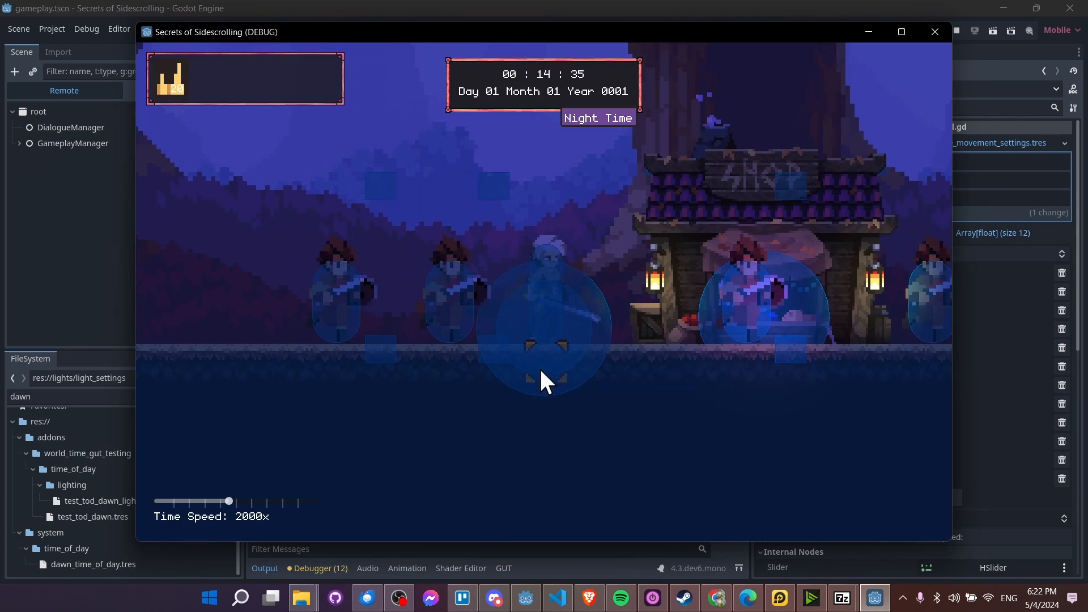
{"action": "left_click_drag", "start_coordinate": [228, 501], "coordinate": [296, 503]}
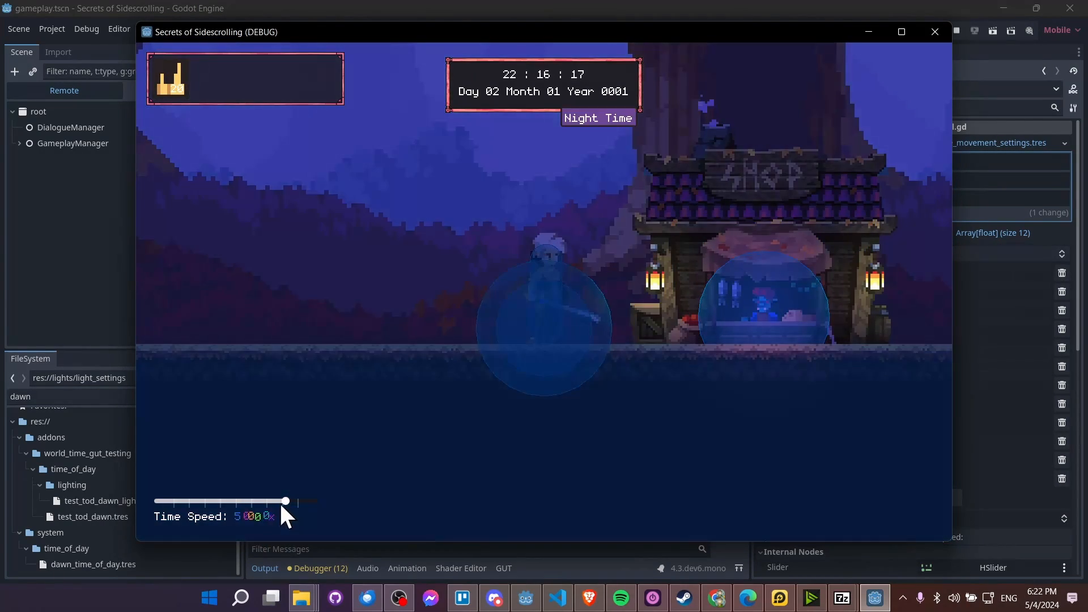
{"action": "left_click_drag", "start_coordinate": [280, 502], "coordinate": [232, 505]}
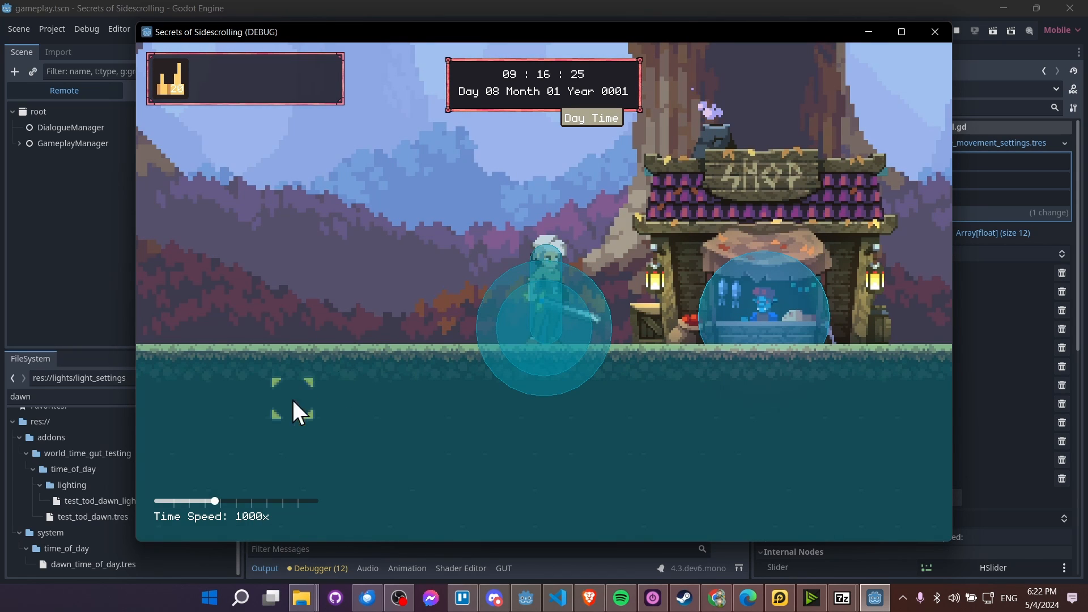
{"action": "left_click_drag", "start_coordinate": [213, 502], "coordinate": [272, 501]}
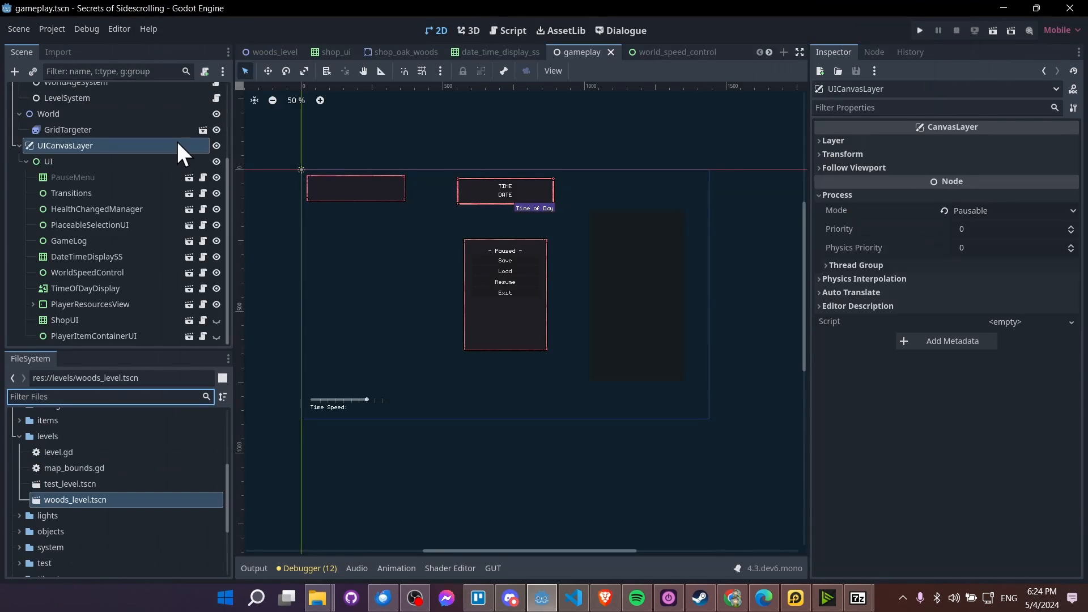
Add an AgeingComponent node as a child of UICanvasLayer in the gameplay scene
{"action": "right_click", "coordinate": [177, 145]}
{"action": "left_click", "coordinate": [224, 149]}
{"action": "type", "text": "Ageing"}
{"action": "key", "text": "Return"}
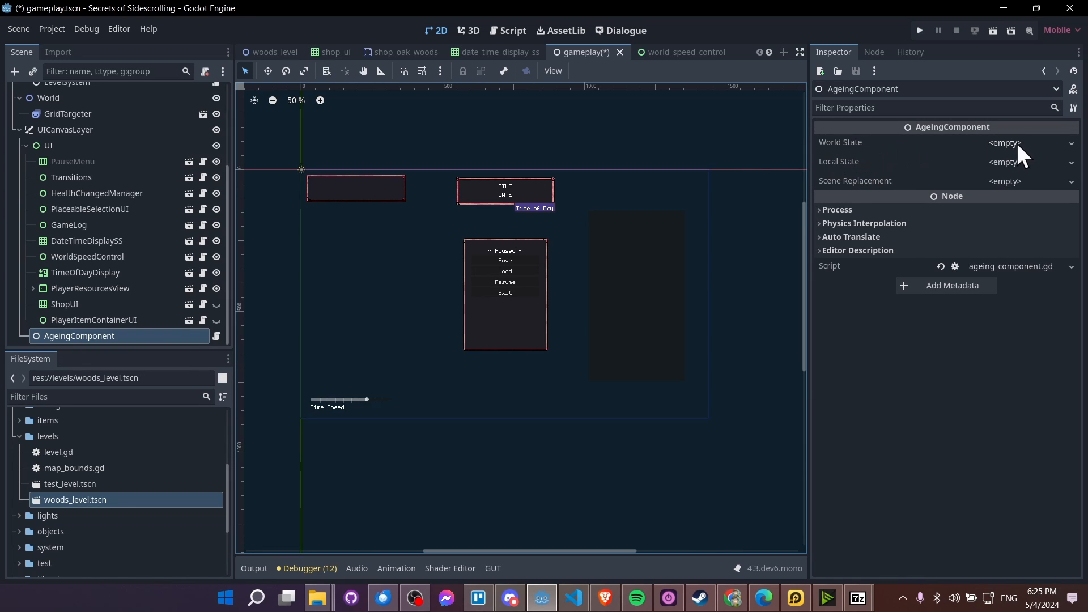
Create a new SceneReplacement resource in the AgeingComponent's Scene Replacement property and look over its fields
{"action": "left_click", "coordinate": [1014, 161]}
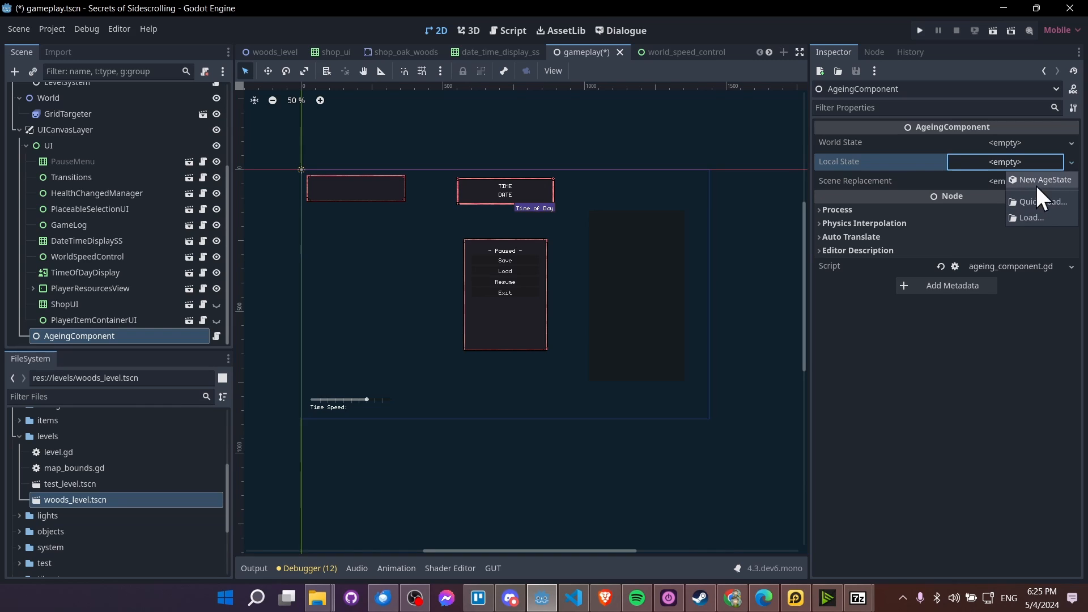
{"action": "left_click", "coordinate": [947, 148]}
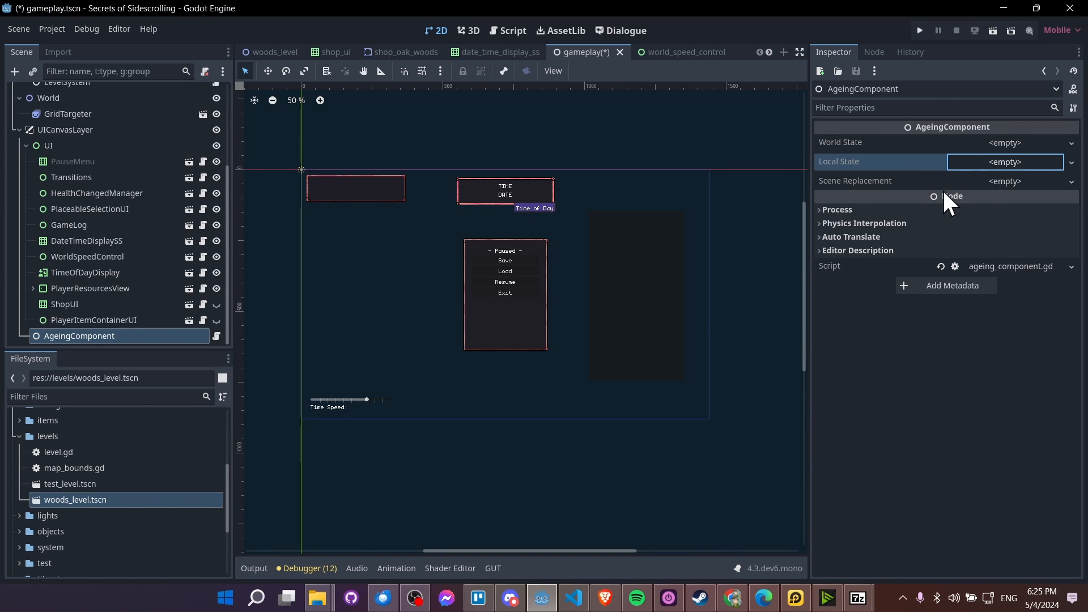
{"action": "left_click", "coordinate": [916, 180]}
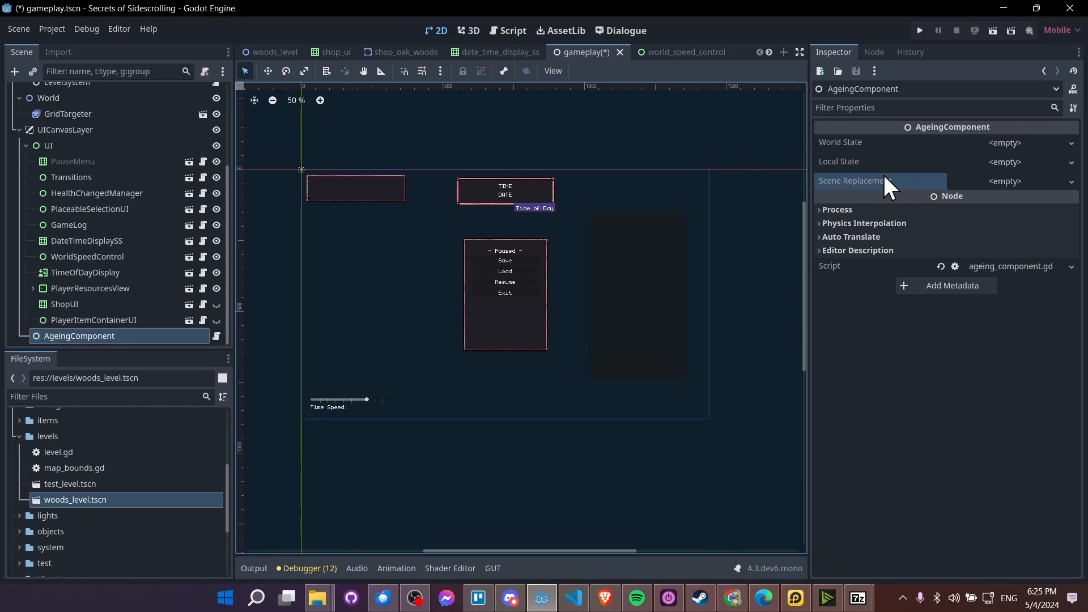
{"action": "left_click", "coordinate": [986, 181]}
{"action": "left_click", "coordinate": [997, 198]}
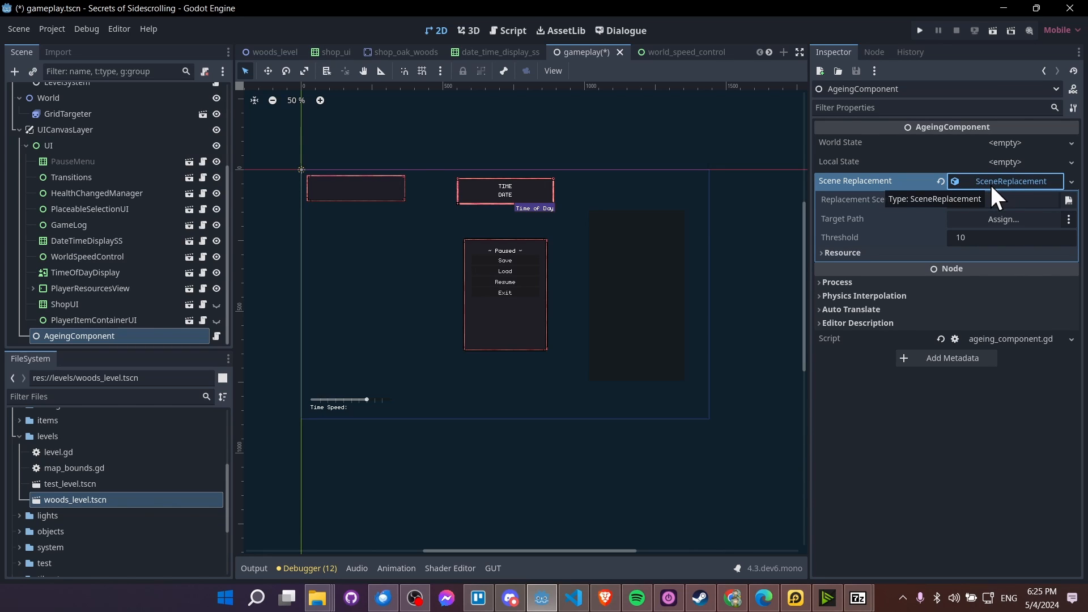
{"action": "left_click", "coordinate": [992, 182]}
{"action": "left_click", "coordinate": [994, 180]}
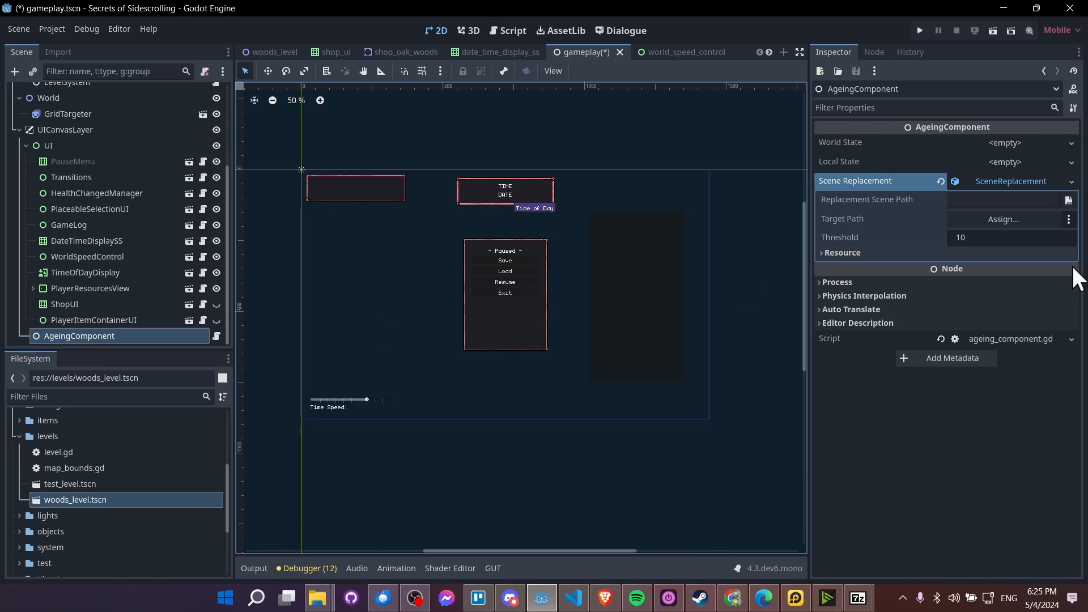
{"action": "left_click", "coordinate": [1021, 184]}
Set the AgeingComponent's World State to the existing resource system/state/world_age_state.tres
{"action": "left_click", "coordinate": [1072, 143]}
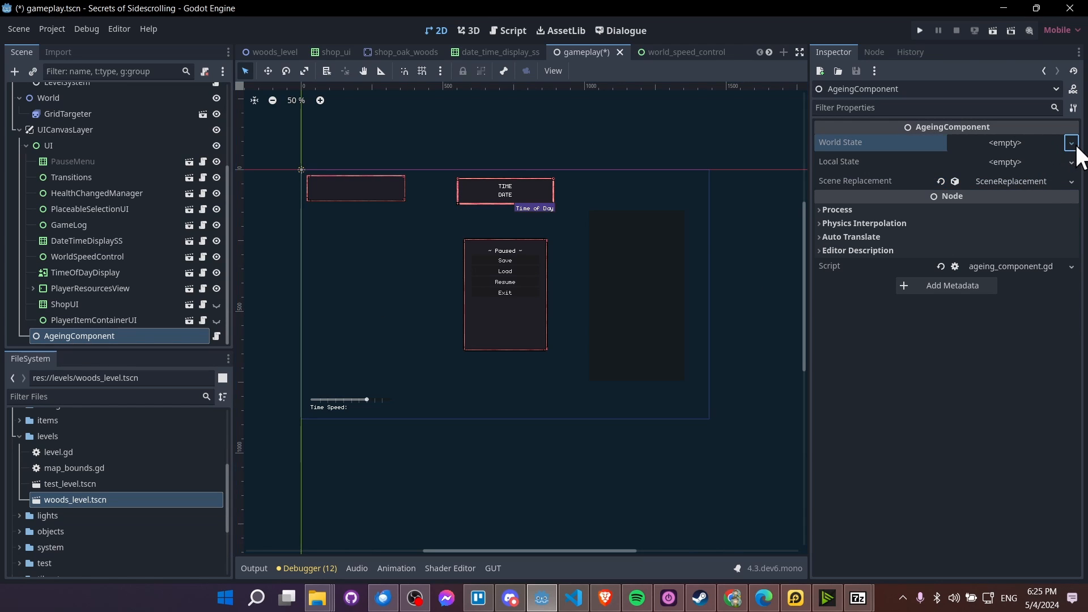
{"action": "left_click", "coordinate": [1046, 184]}
{"action": "double_click", "coordinate": [516, 247]}
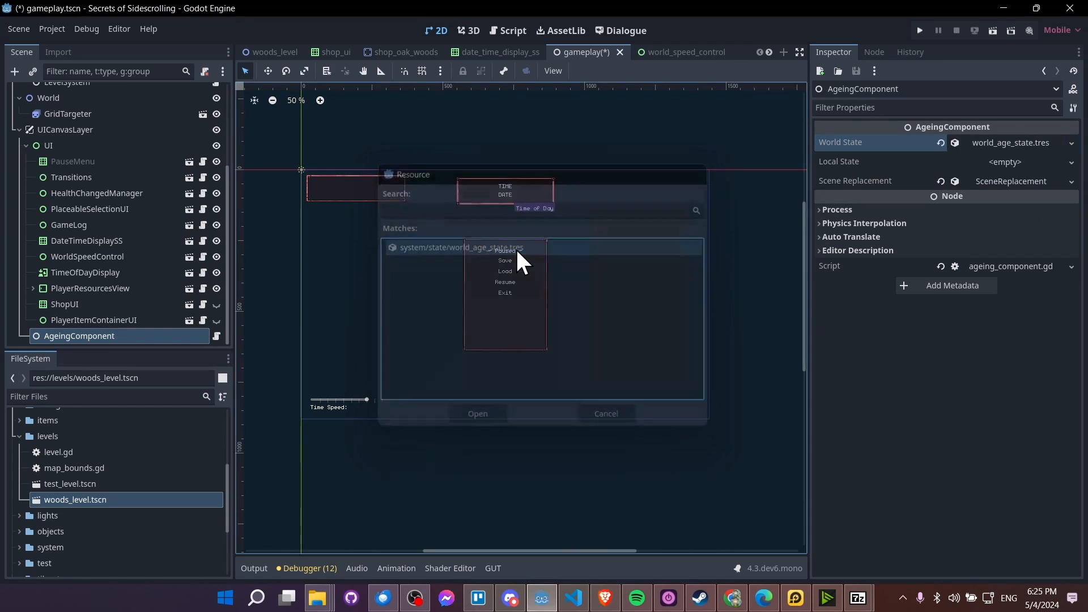
Create a new AgeState in the AgeingComponent's Local State and expand both its fields and the Scene Replacement fields
{"action": "left_click", "coordinate": [995, 167]}
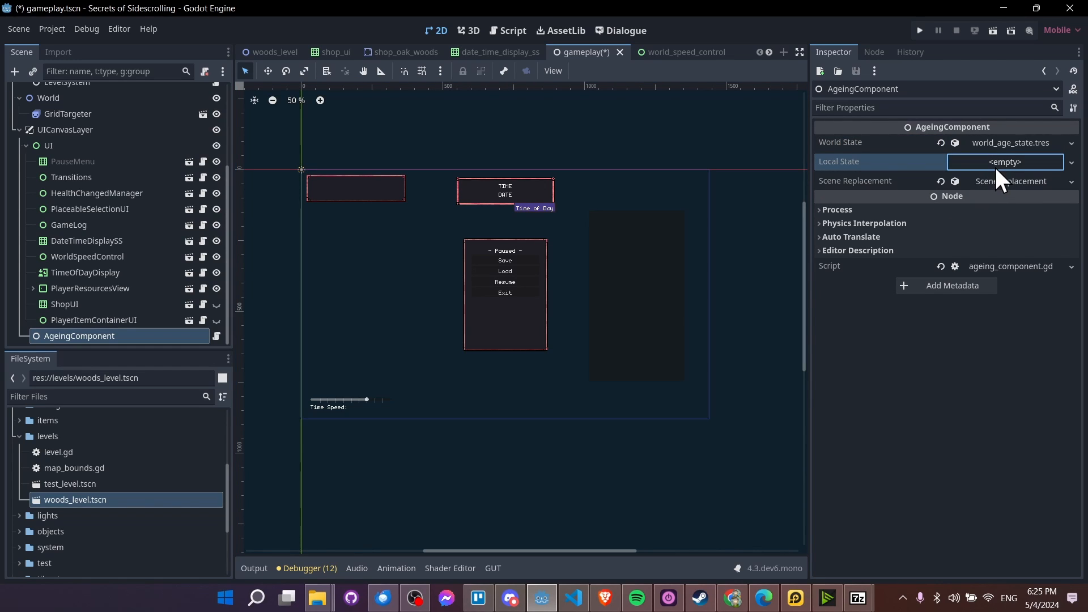
{"action": "left_click", "coordinate": [1006, 162]}
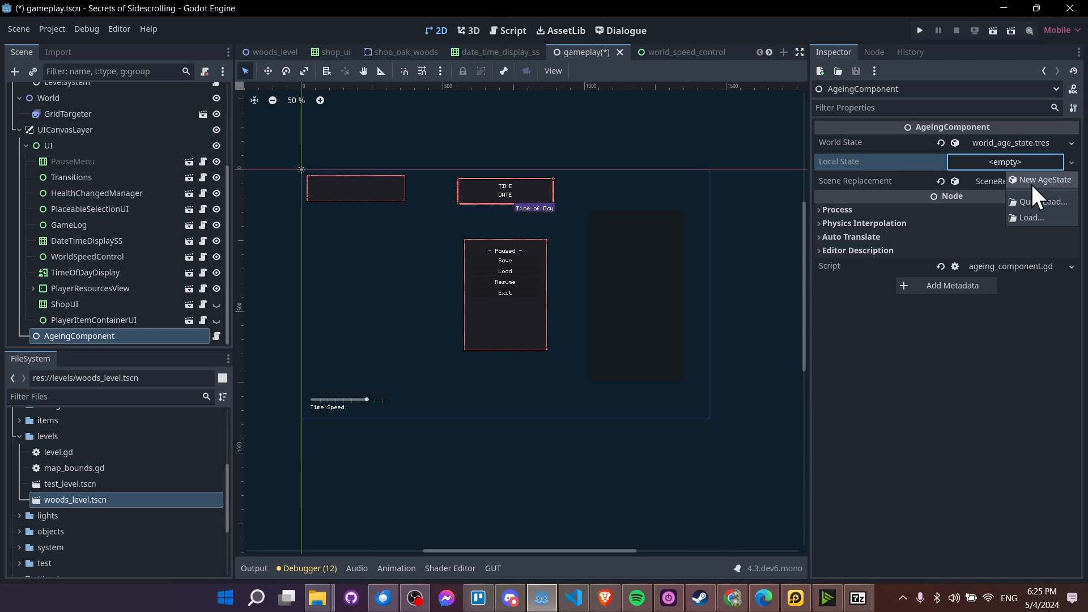
{"action": "left_click", "coordinate": [1032, 182]}
{"action": "left_click", "coordinate": [1015, 163]}
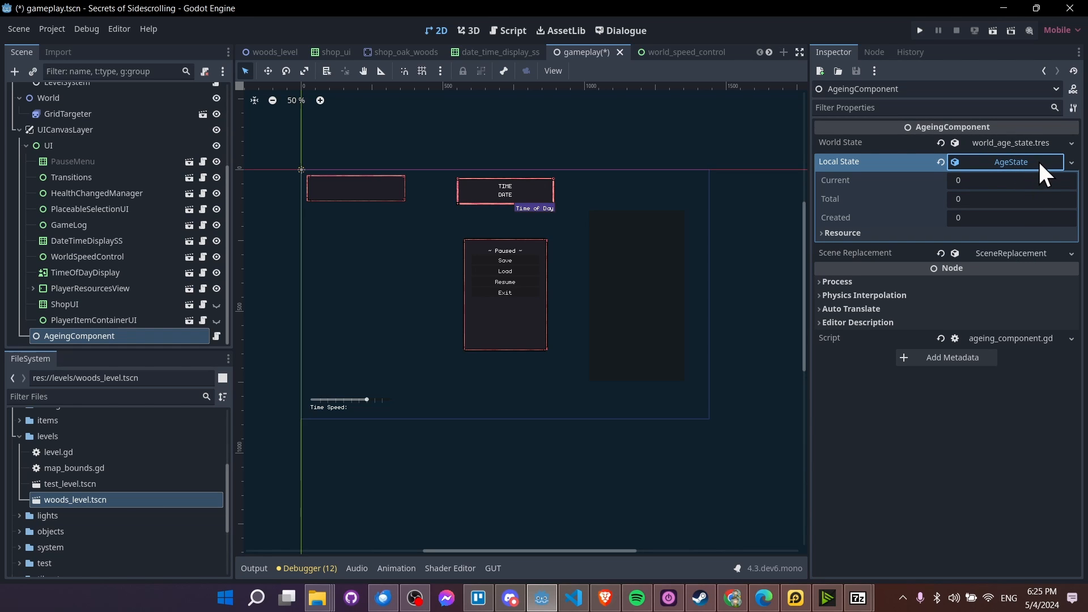
{"action": "left_click", "coordinate": [1052, 254]}
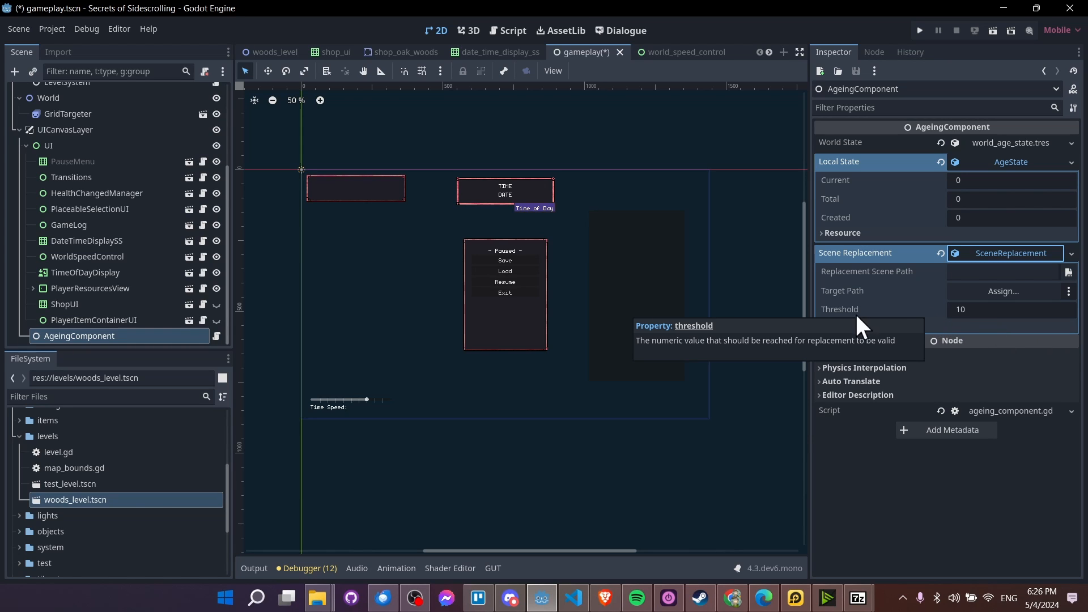
Try a Current value of 10 in the AgeingComponent's local AgeState, reset it, and collapse the Local State and Scene Replacement resources
{"action": "left_click", "coordinate": [979, 181]}
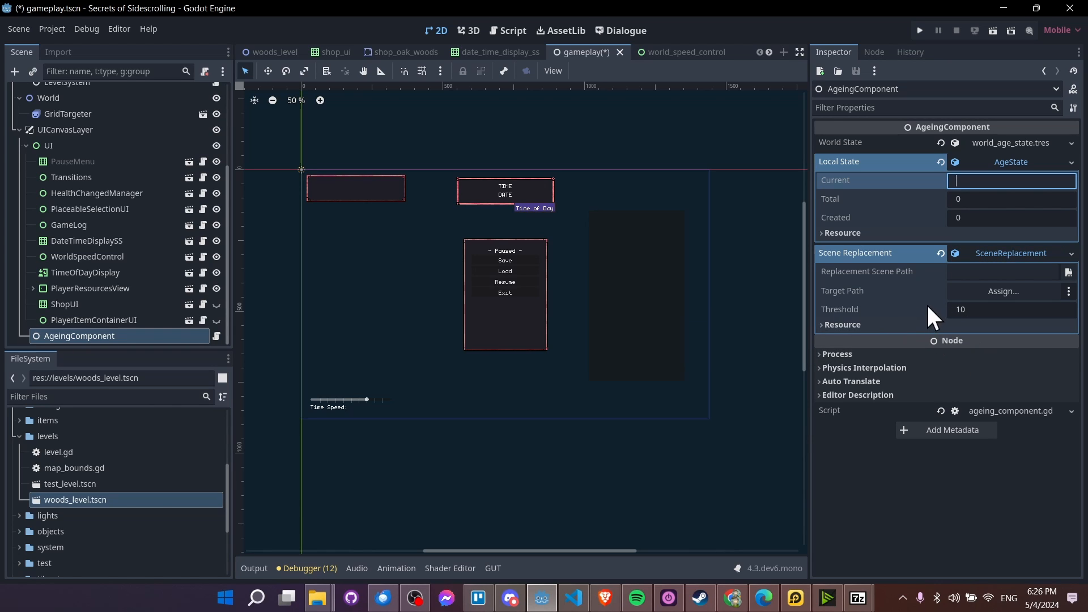
{"action": "key", "text": "BackSpace"}
{"action": "type", "text": "10"}
{"action": "left_click", "coordinate": [1004, 193]}
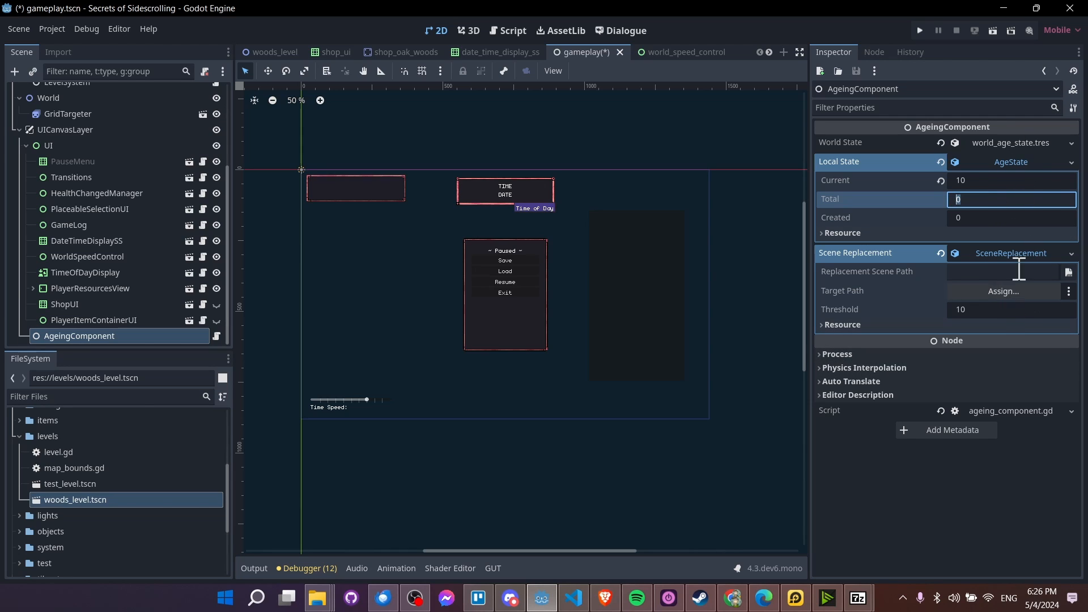
{"action": "left_click", "coordinate": [942, 179]}
{"action": "left_click", "coordinate": [995, 163]}
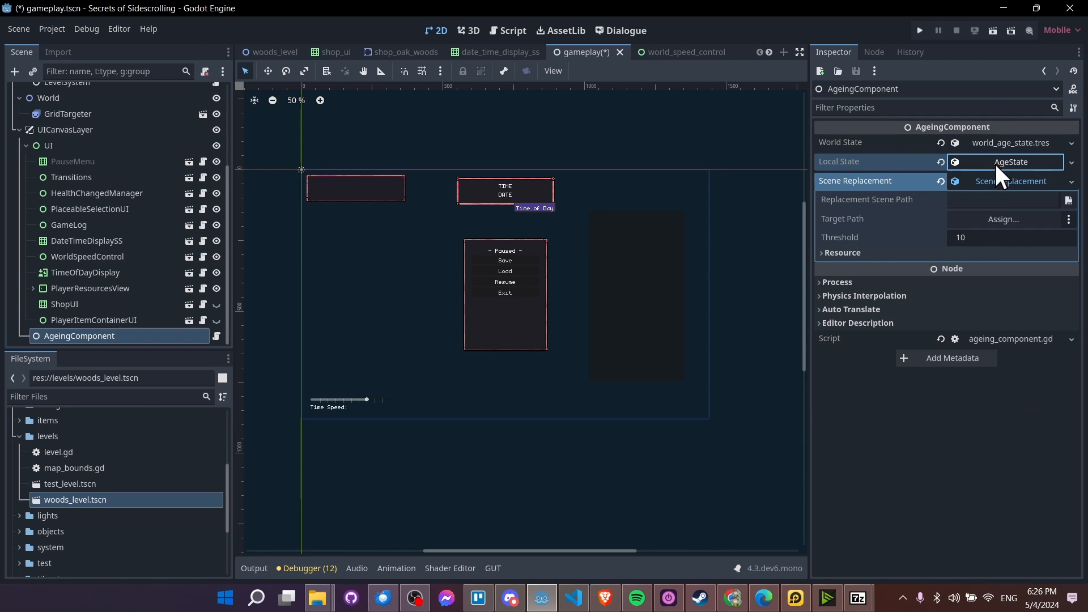
{"action": "left_click", "coordinate": [1030, 180]}
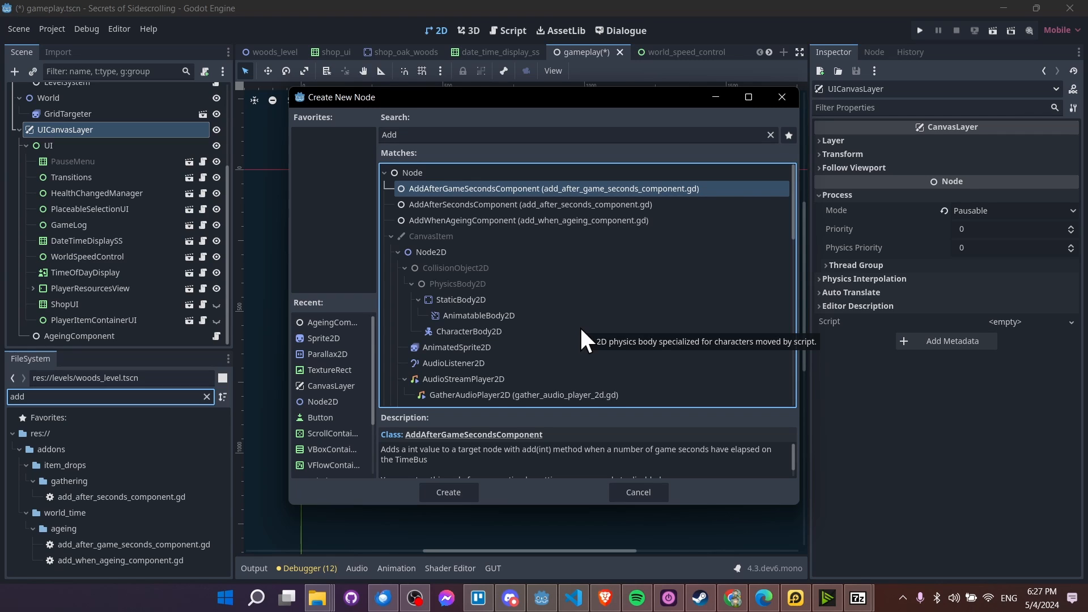
Examine the AddAfterGameSecondsComponent, AddAfterSecondsComponent and AddWhenAgeingComponent entries among the new-node matches, then close the dialog without creating a node
{"action": "key", "text": "Down"}
{"action": "key", "text": "Down"}
{"action": "key", "text": "Up"}
{"action": "key", "text": "Up"}
{"action": "key", "text": "Down"}
{"action": "key", "text": "Down"}
{"action": "key", "text": "Up"}
{"action": "key", "text": "Up"}
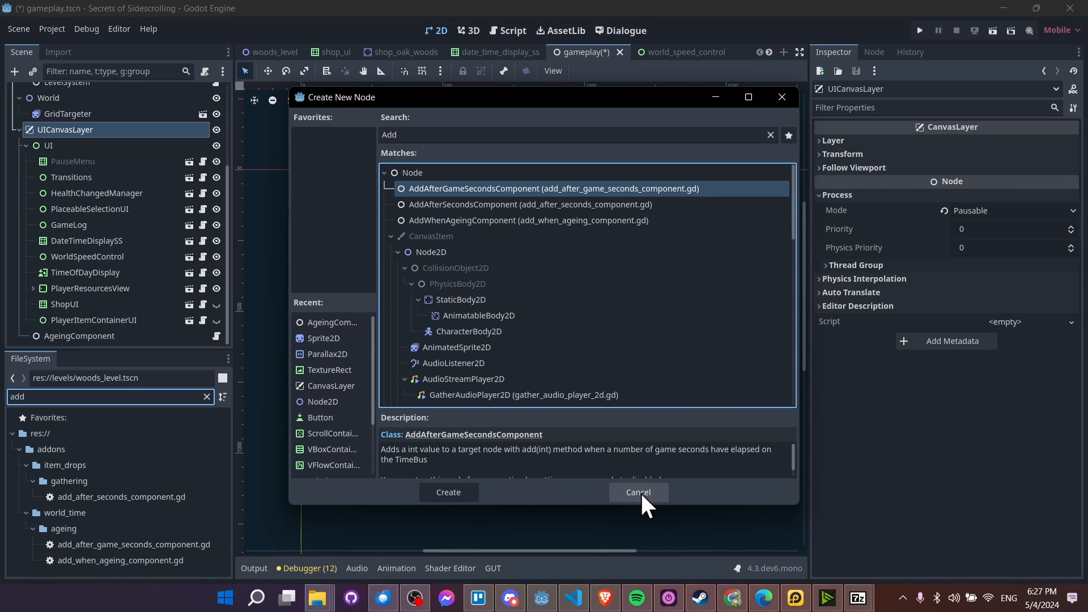
{"action": "left_click", "coordinate": [641, 491]}
Clear the "add" filter from the project's file list and run the project
{"action": "scroll", "coordinate": [671, 315], "scroll_direction": "up", "scroll_amount": 2}
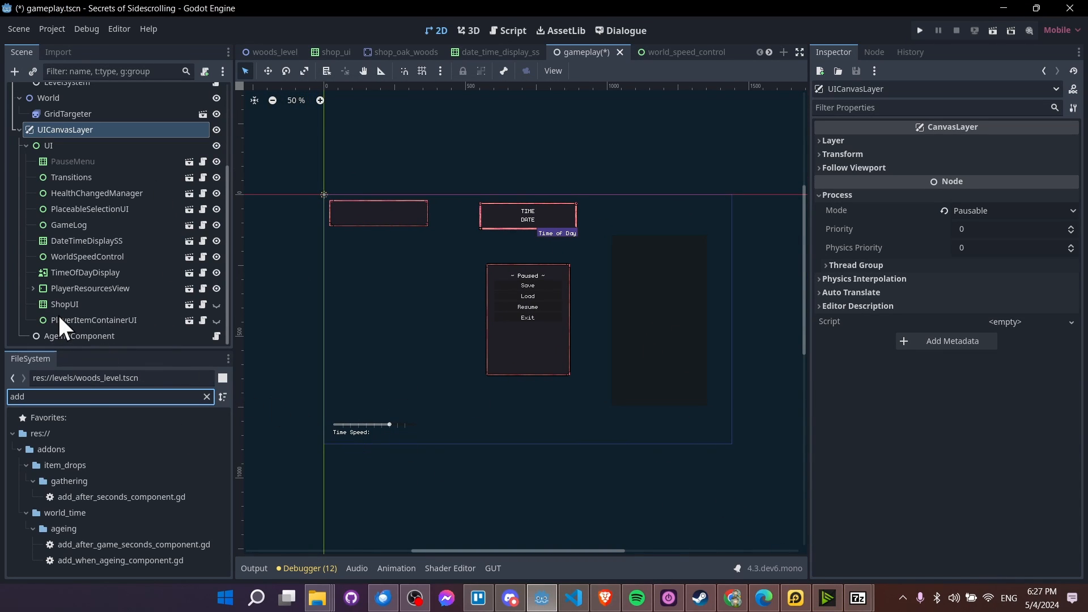
{"action": "left_click", "coordinate": [207, 396]}
{"action": "key", "text": "F5"}
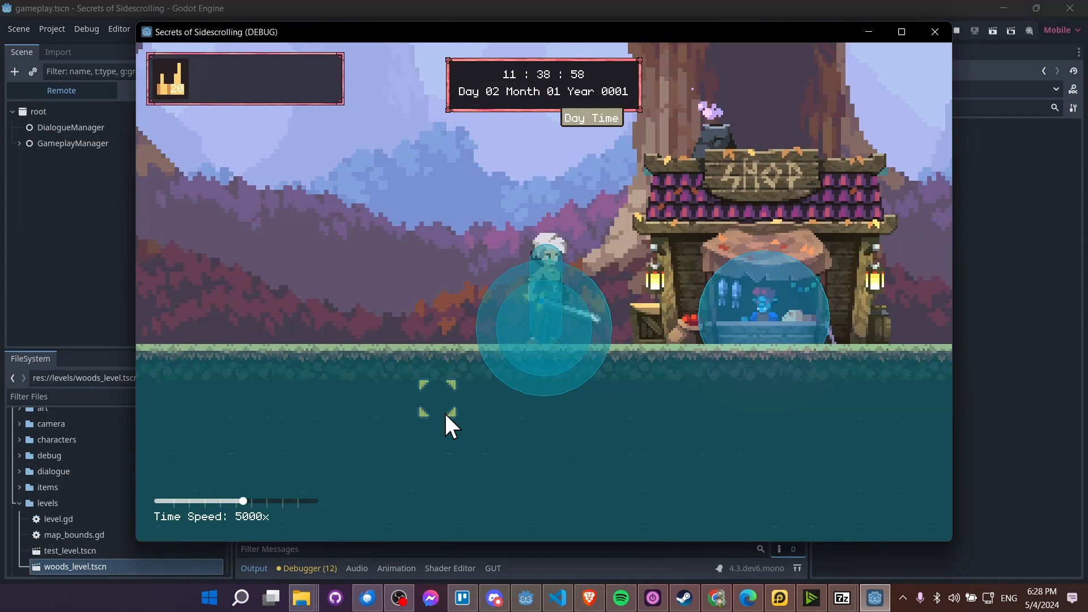